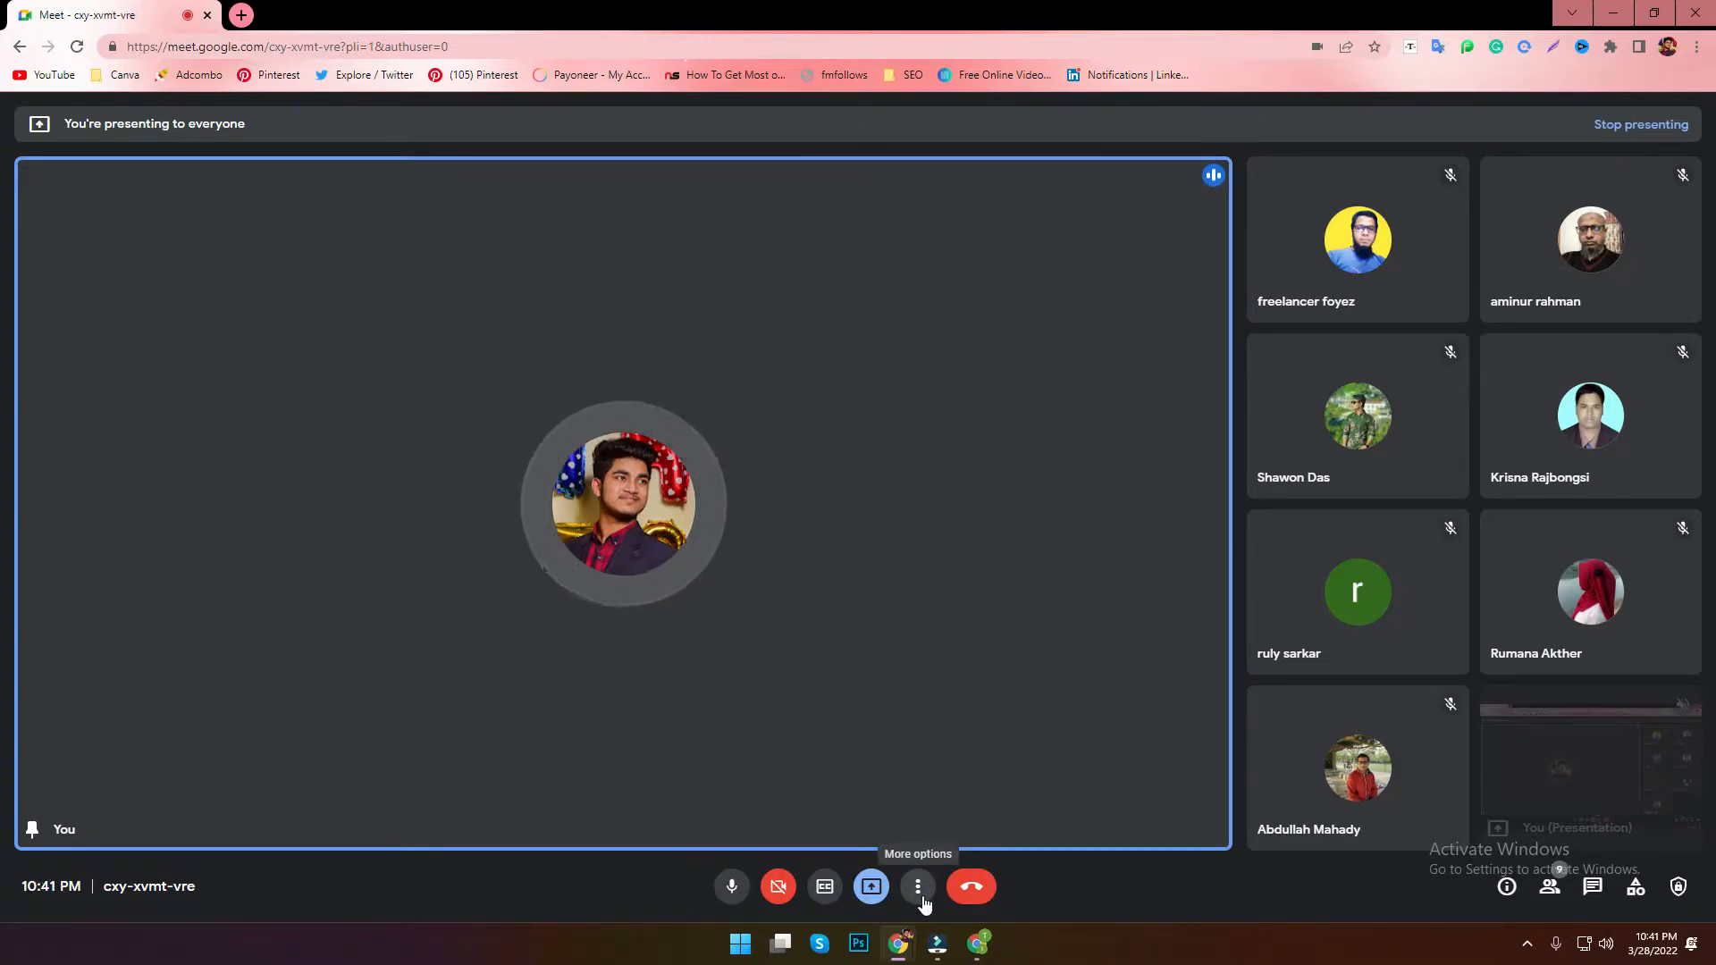
# Step: Switch to the Chrome window with Pinterest, start creating an ad, and open the new campaign's ad group
pyautogui.click(979, 943)
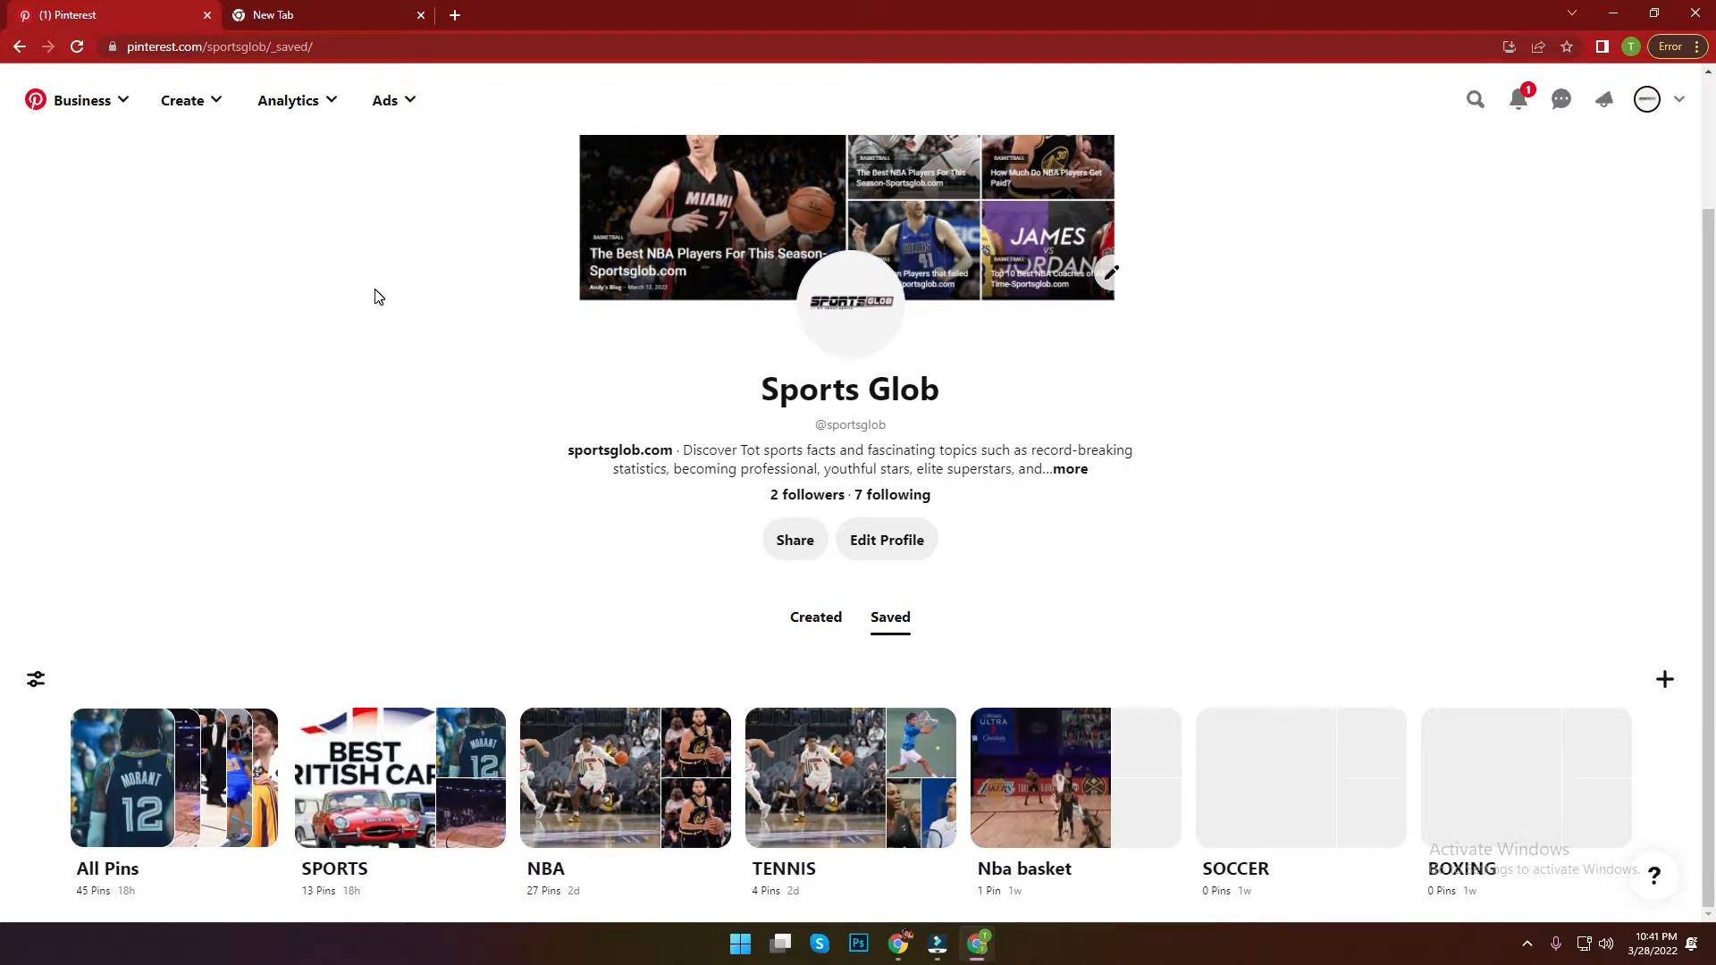
pyautogui.click(375, 109)
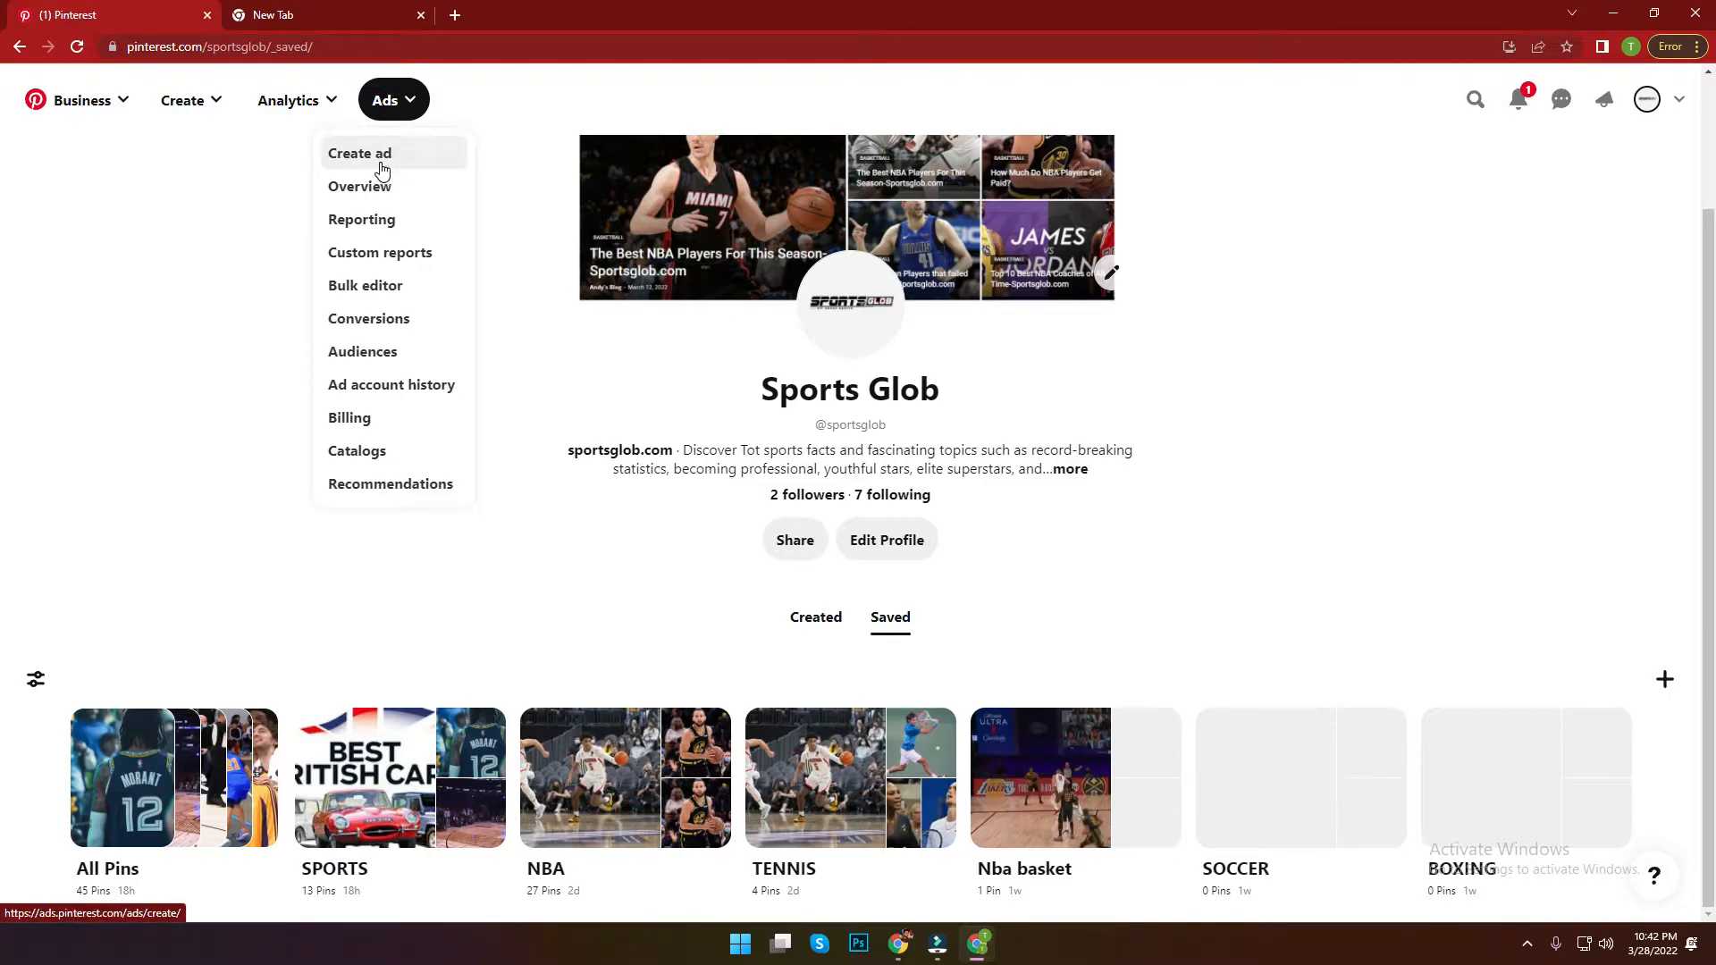
pyautogui.click(406, 154)
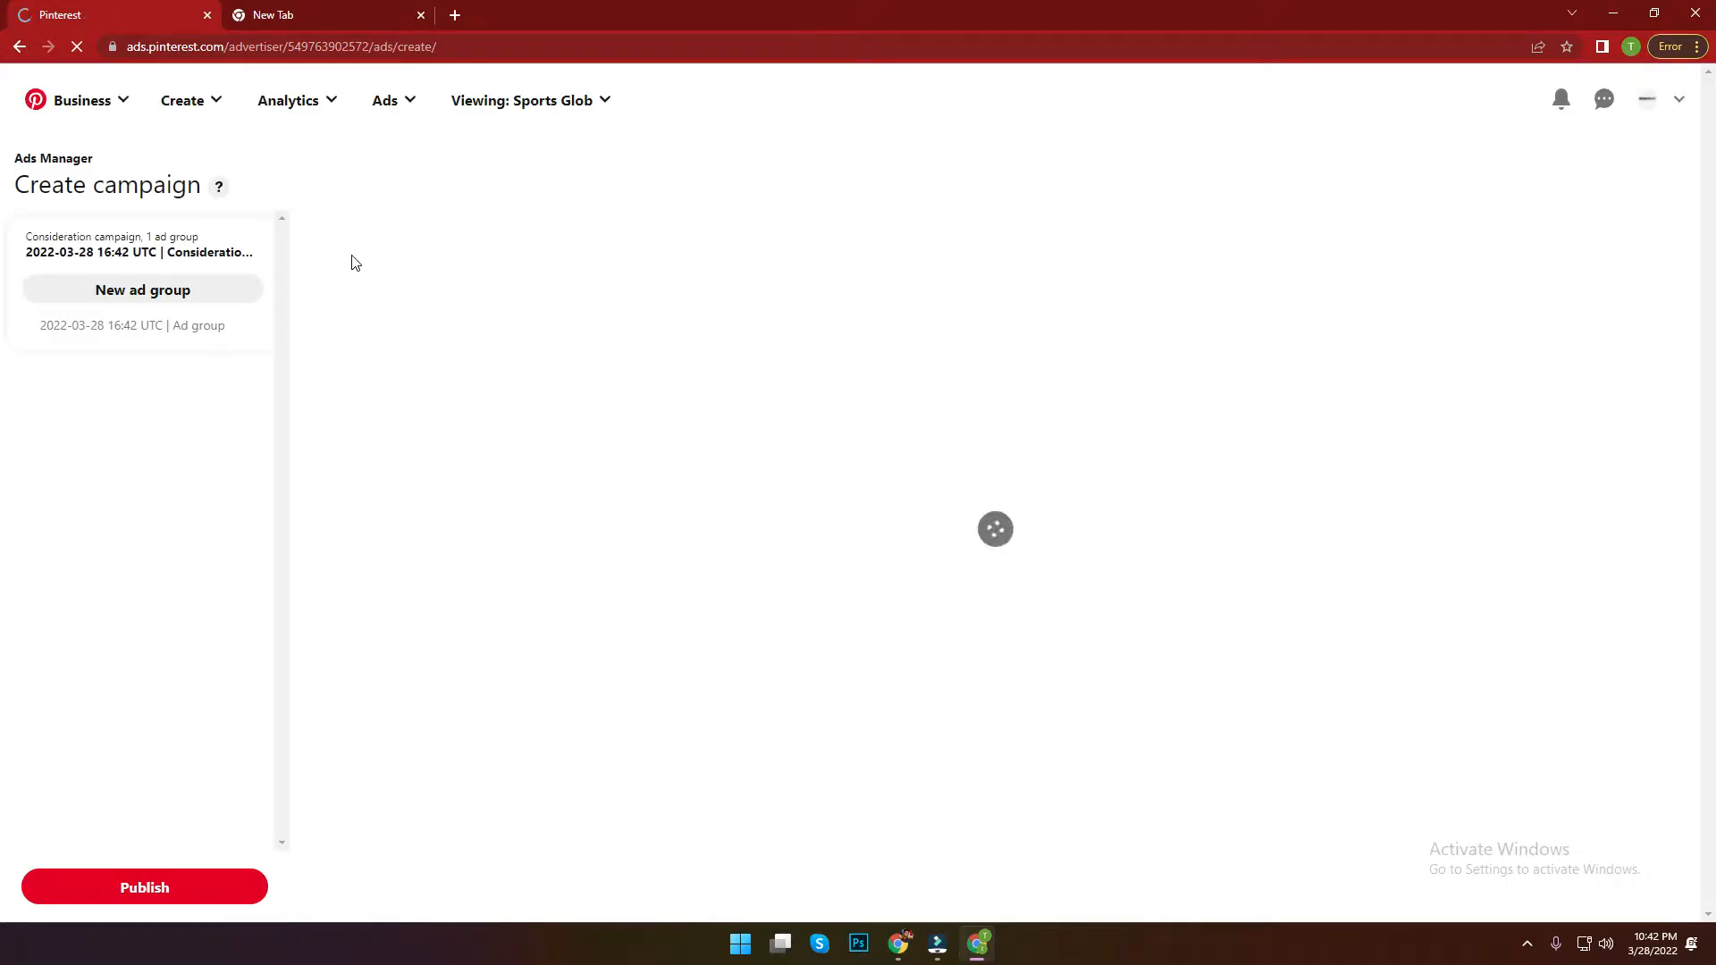
pyautogui.click(175, 330)
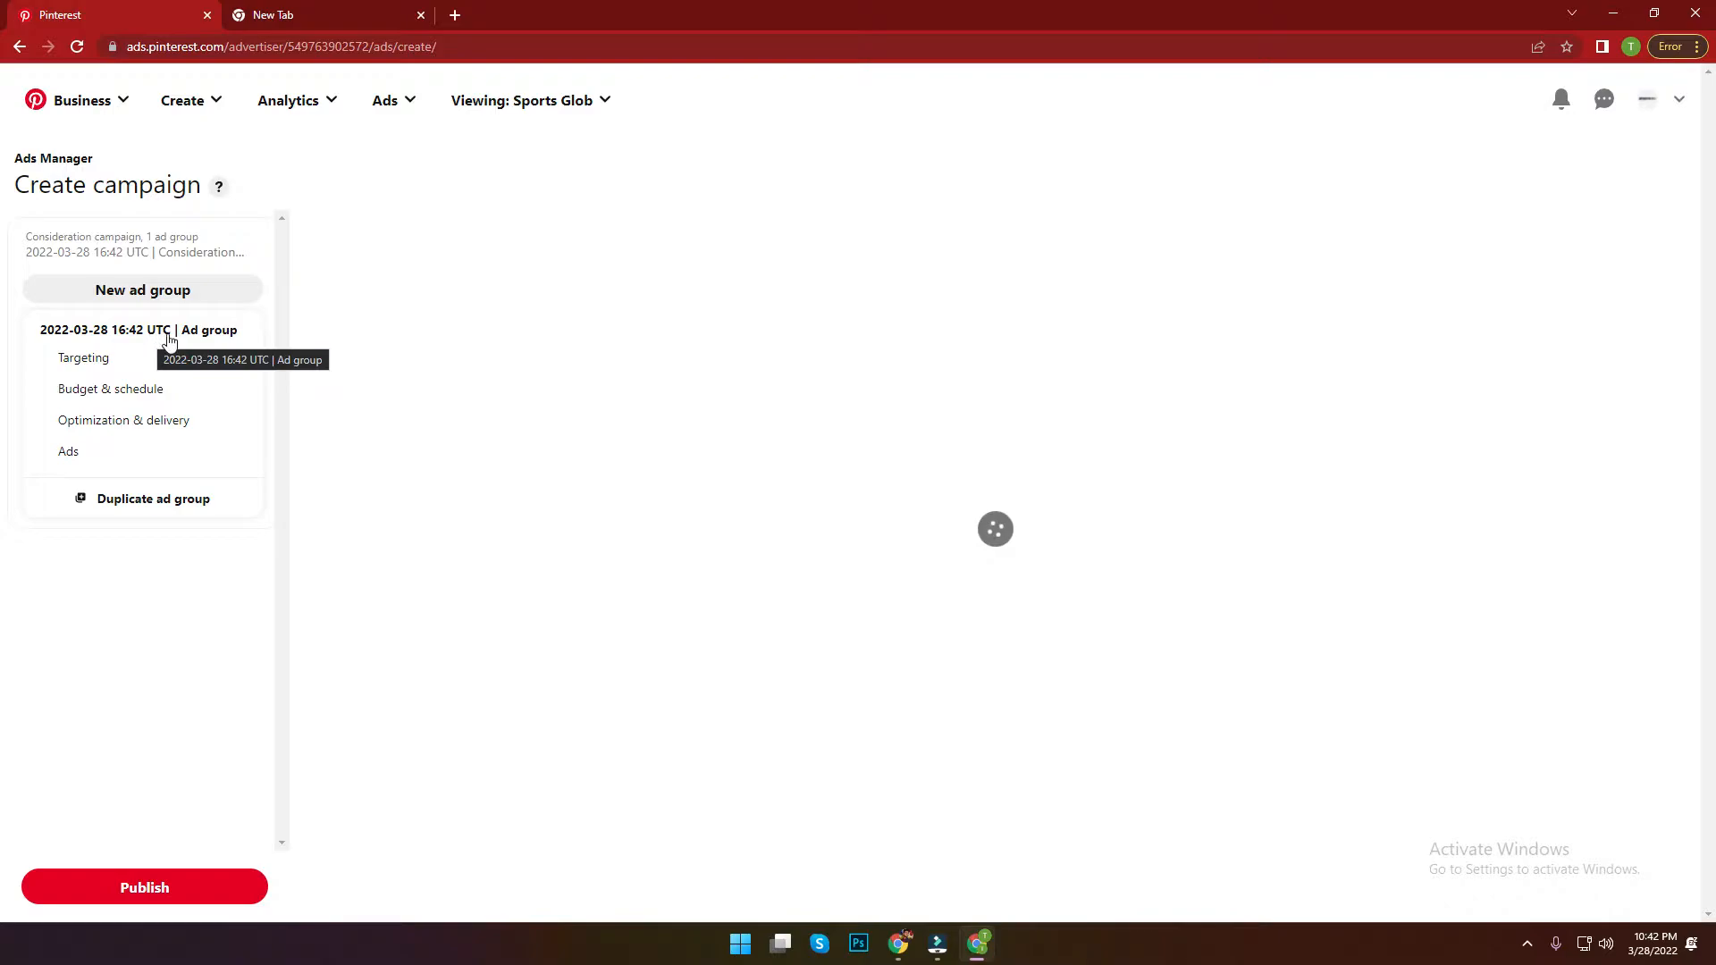
pyautogui.click(169, 338)
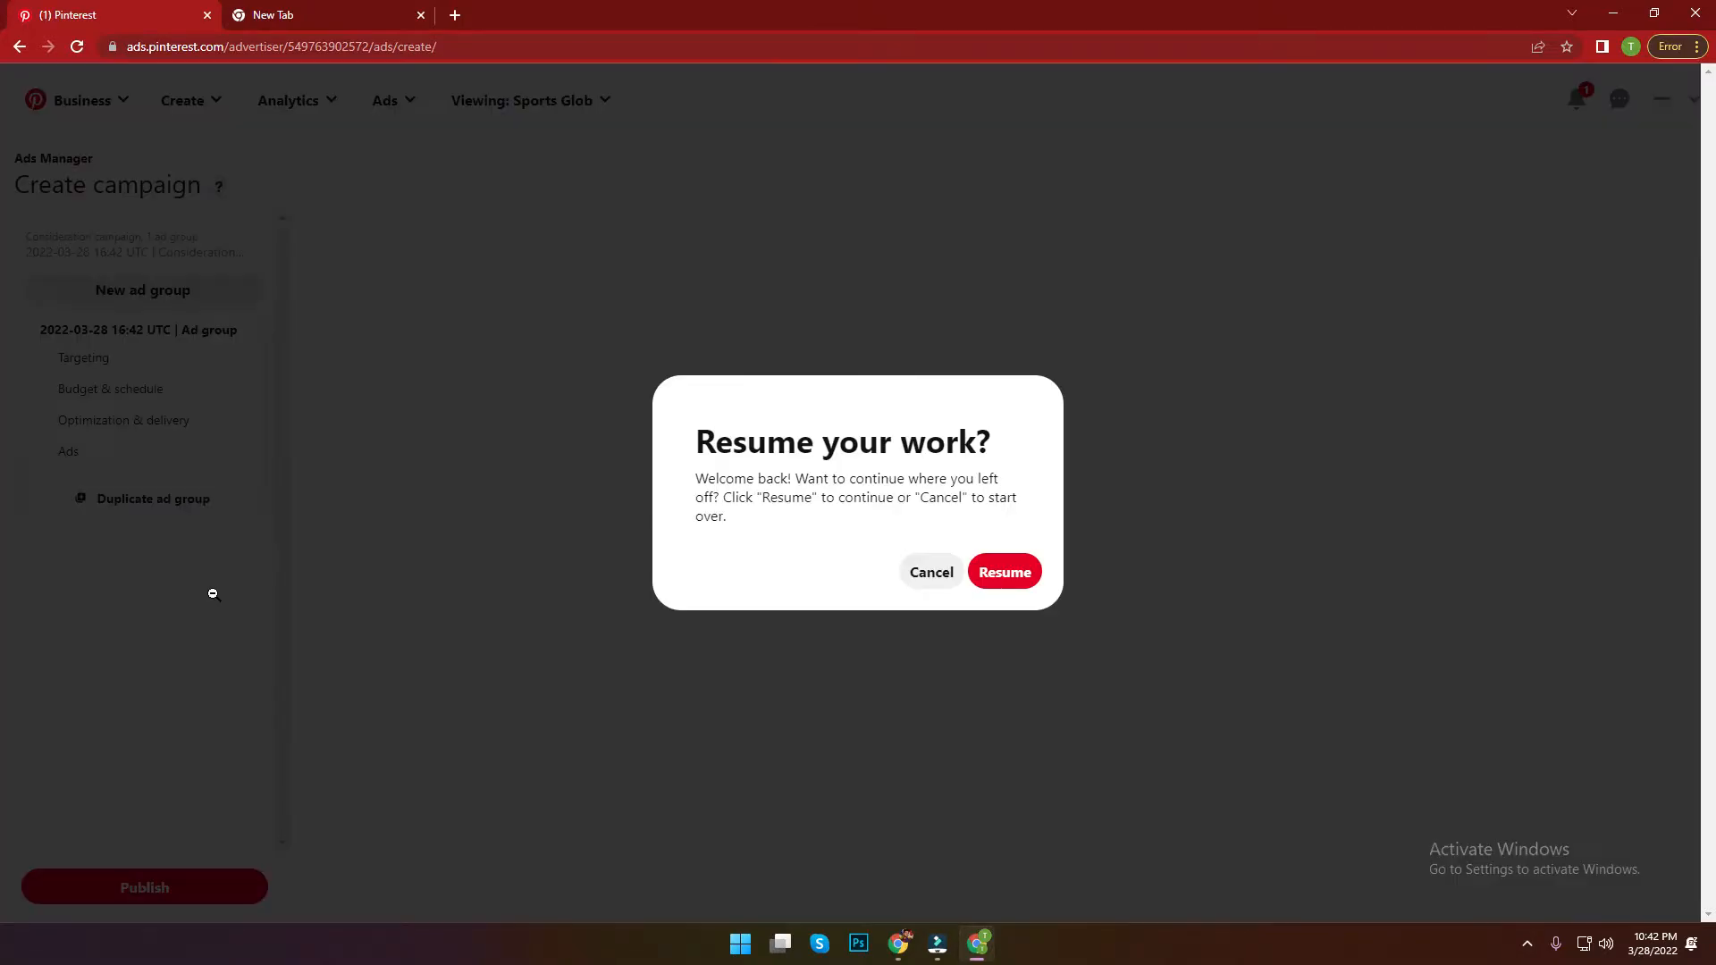
# Step: Dismiss the offer to resume earlier work and choose Find new customers as the ad group's targeting strategy
pyautogui.click(1006, 576)
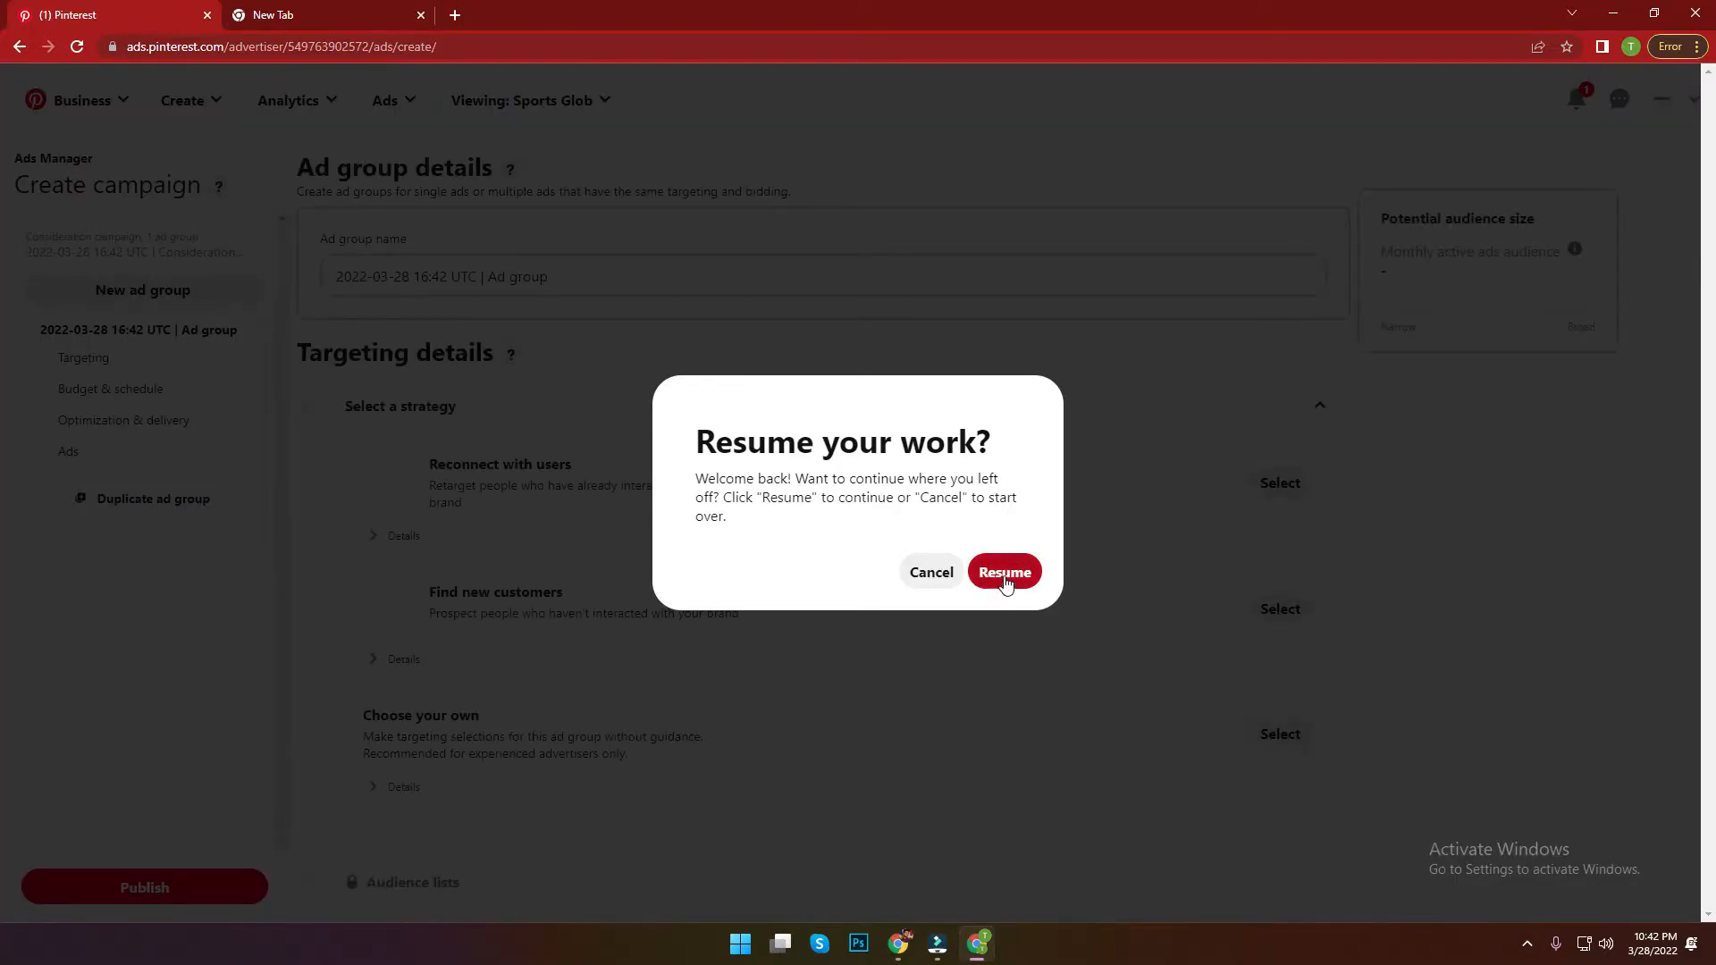
pyautogui.click(928, 573)
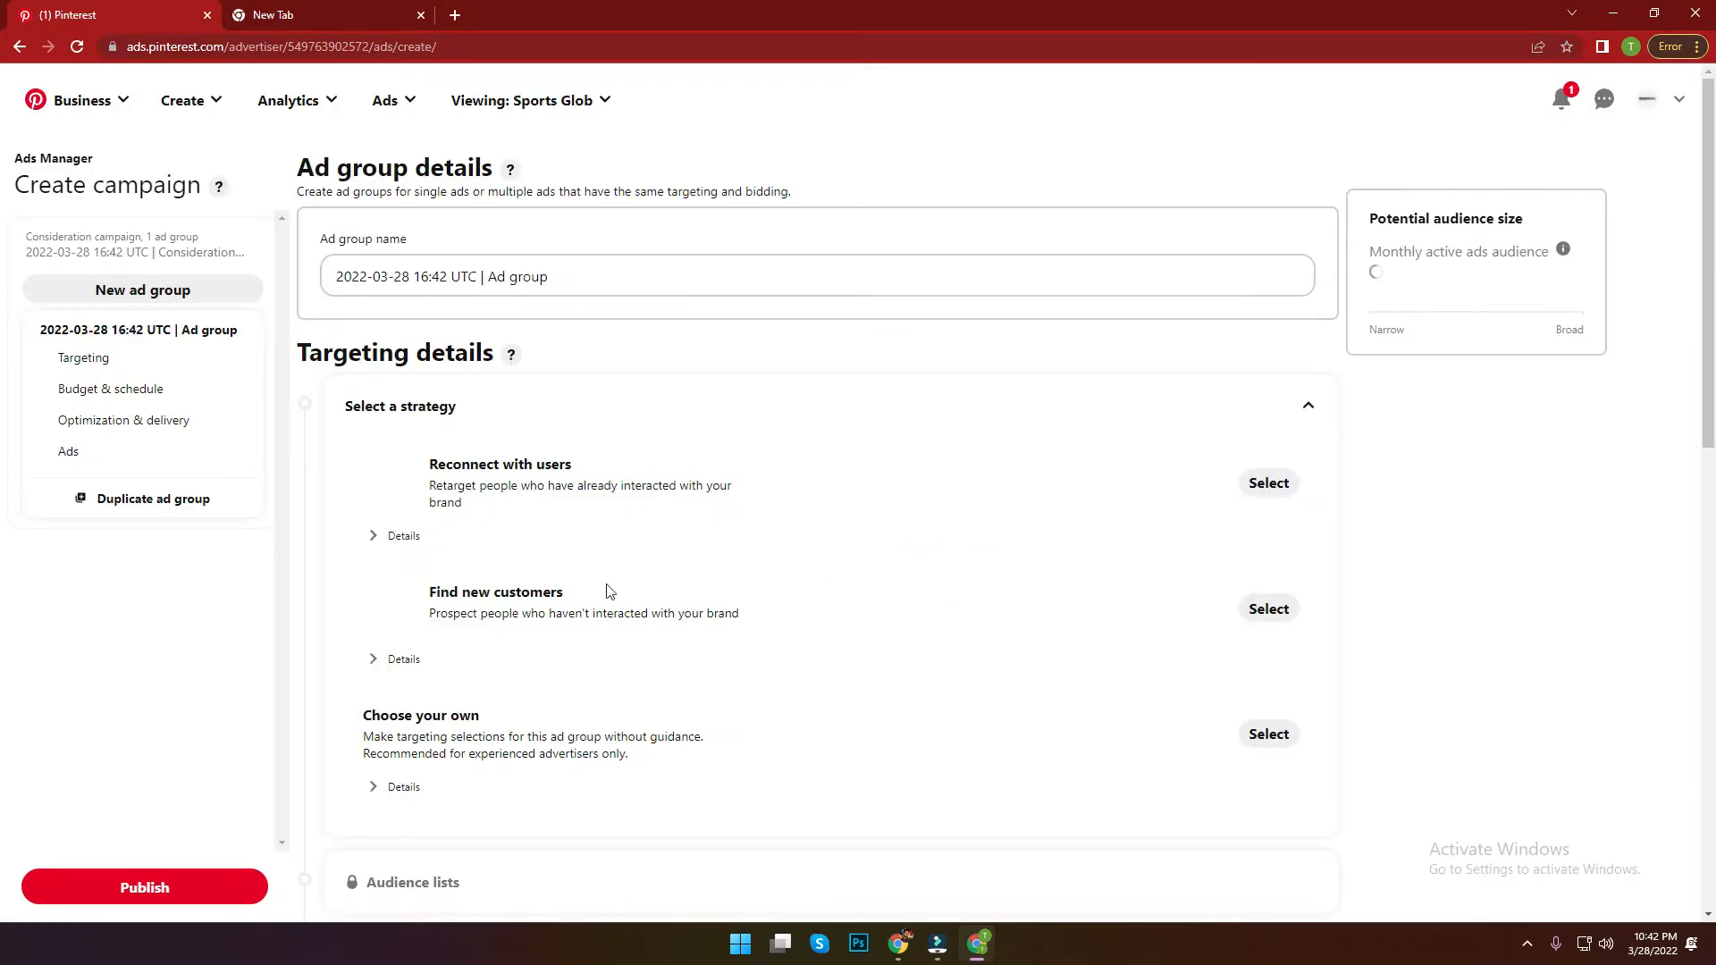
pyautogui.scroll(-2, 562, 588)
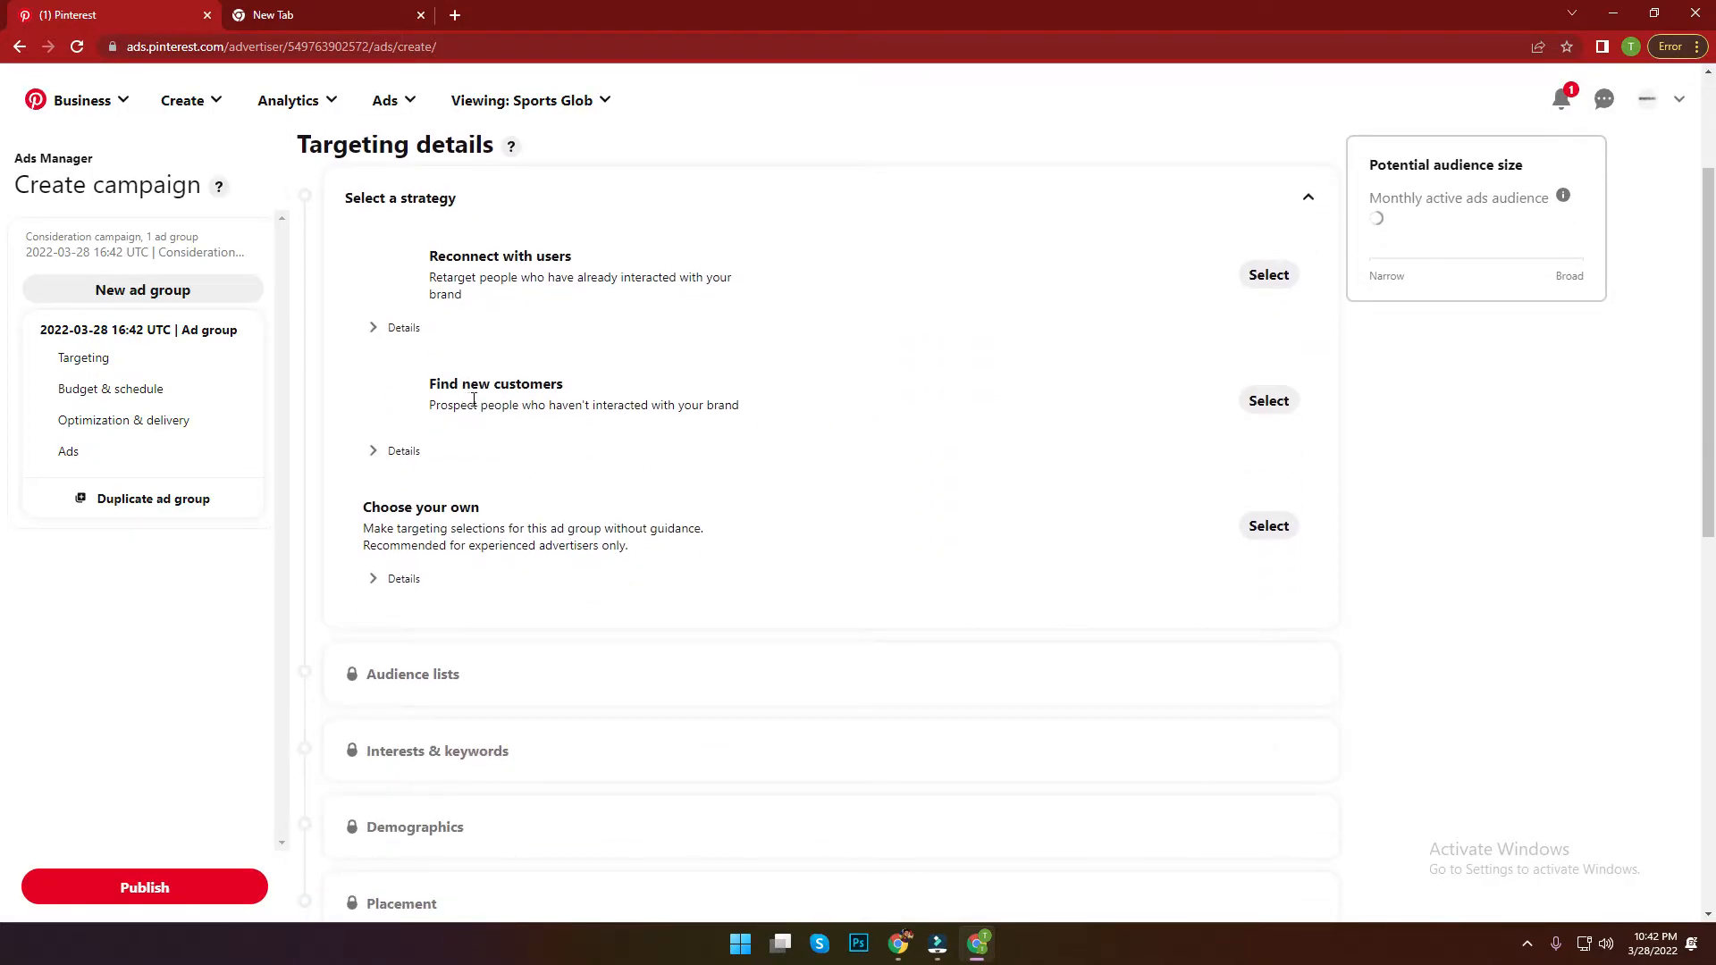
pyautogui.scroll(2, 471, 400)
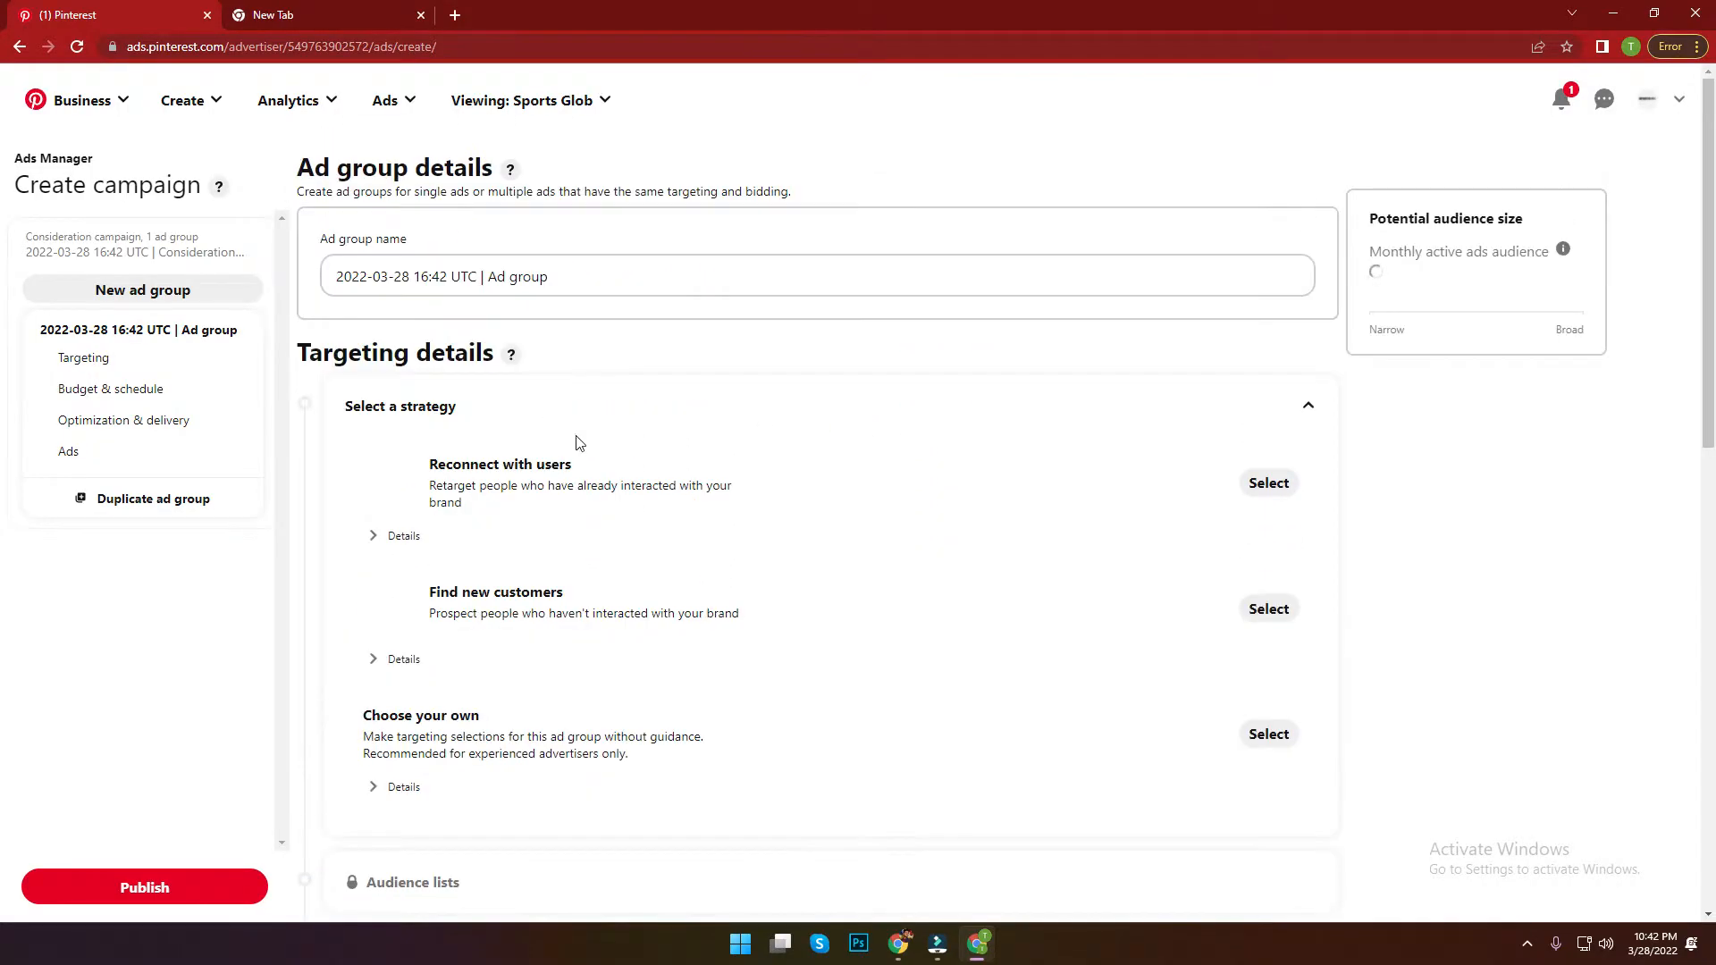
pyautogui.click(1268, 609)
# Step: Open keyword targeting in the ad group's Interests & Keywords section and activate the related-keyword search
pyautogui.scroll(-2, 1268, 594)
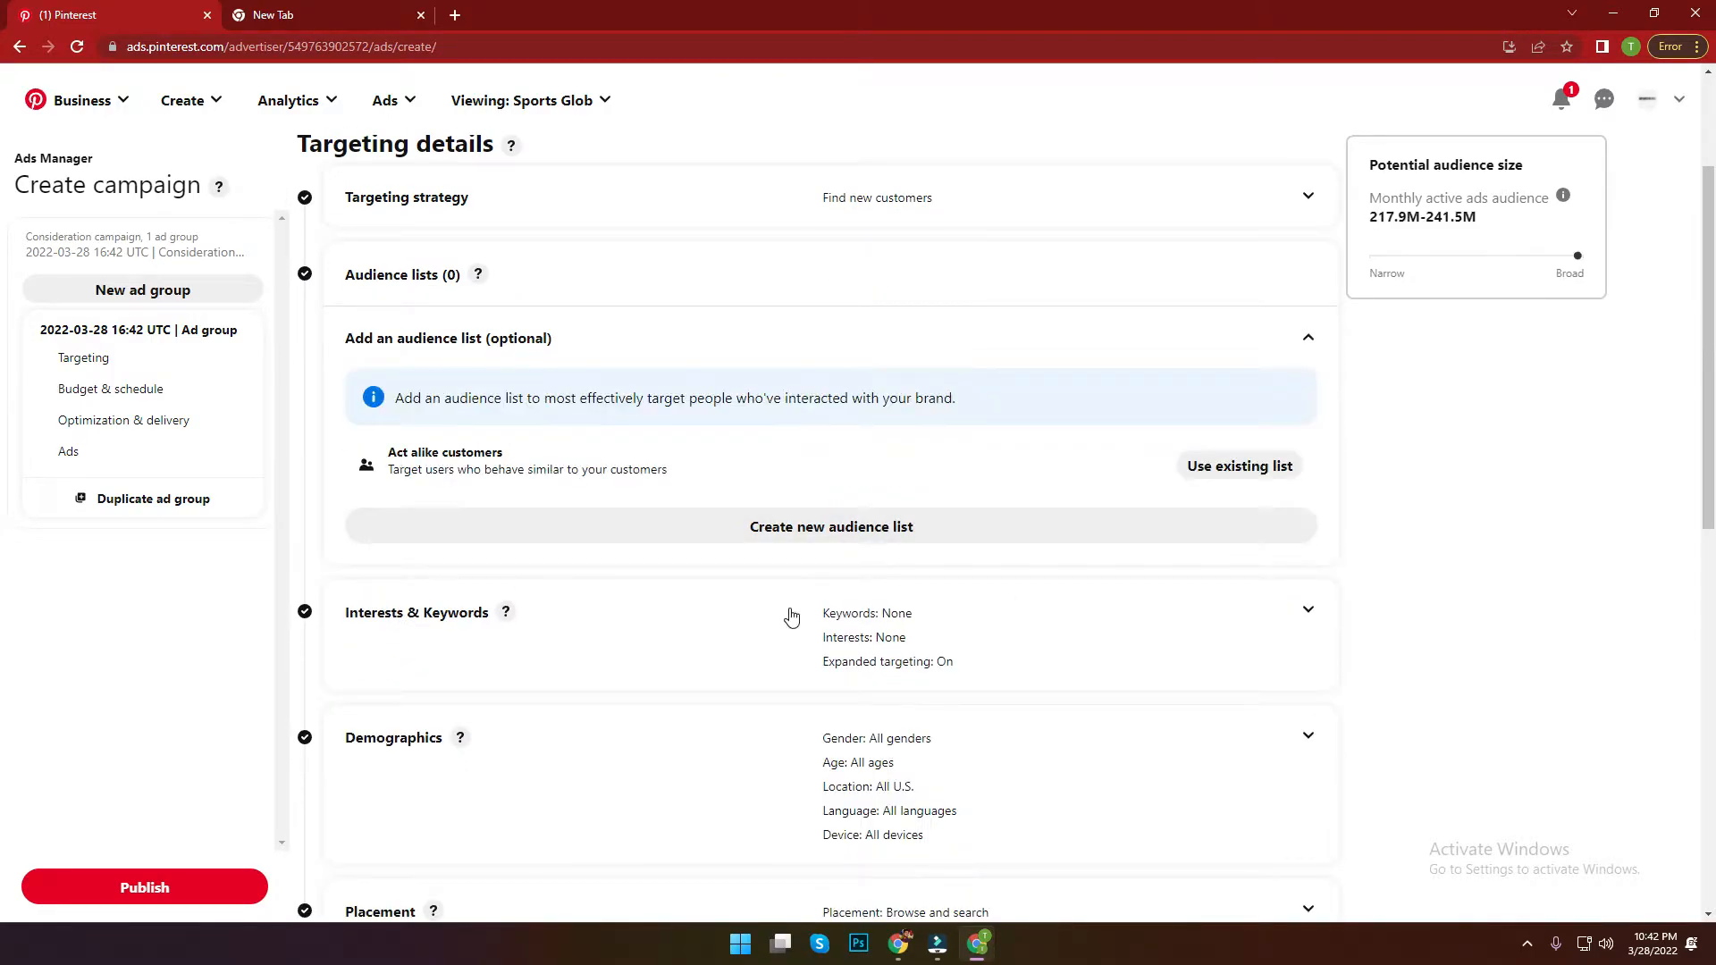
pyautogui.scroll(-2, 759, 617)
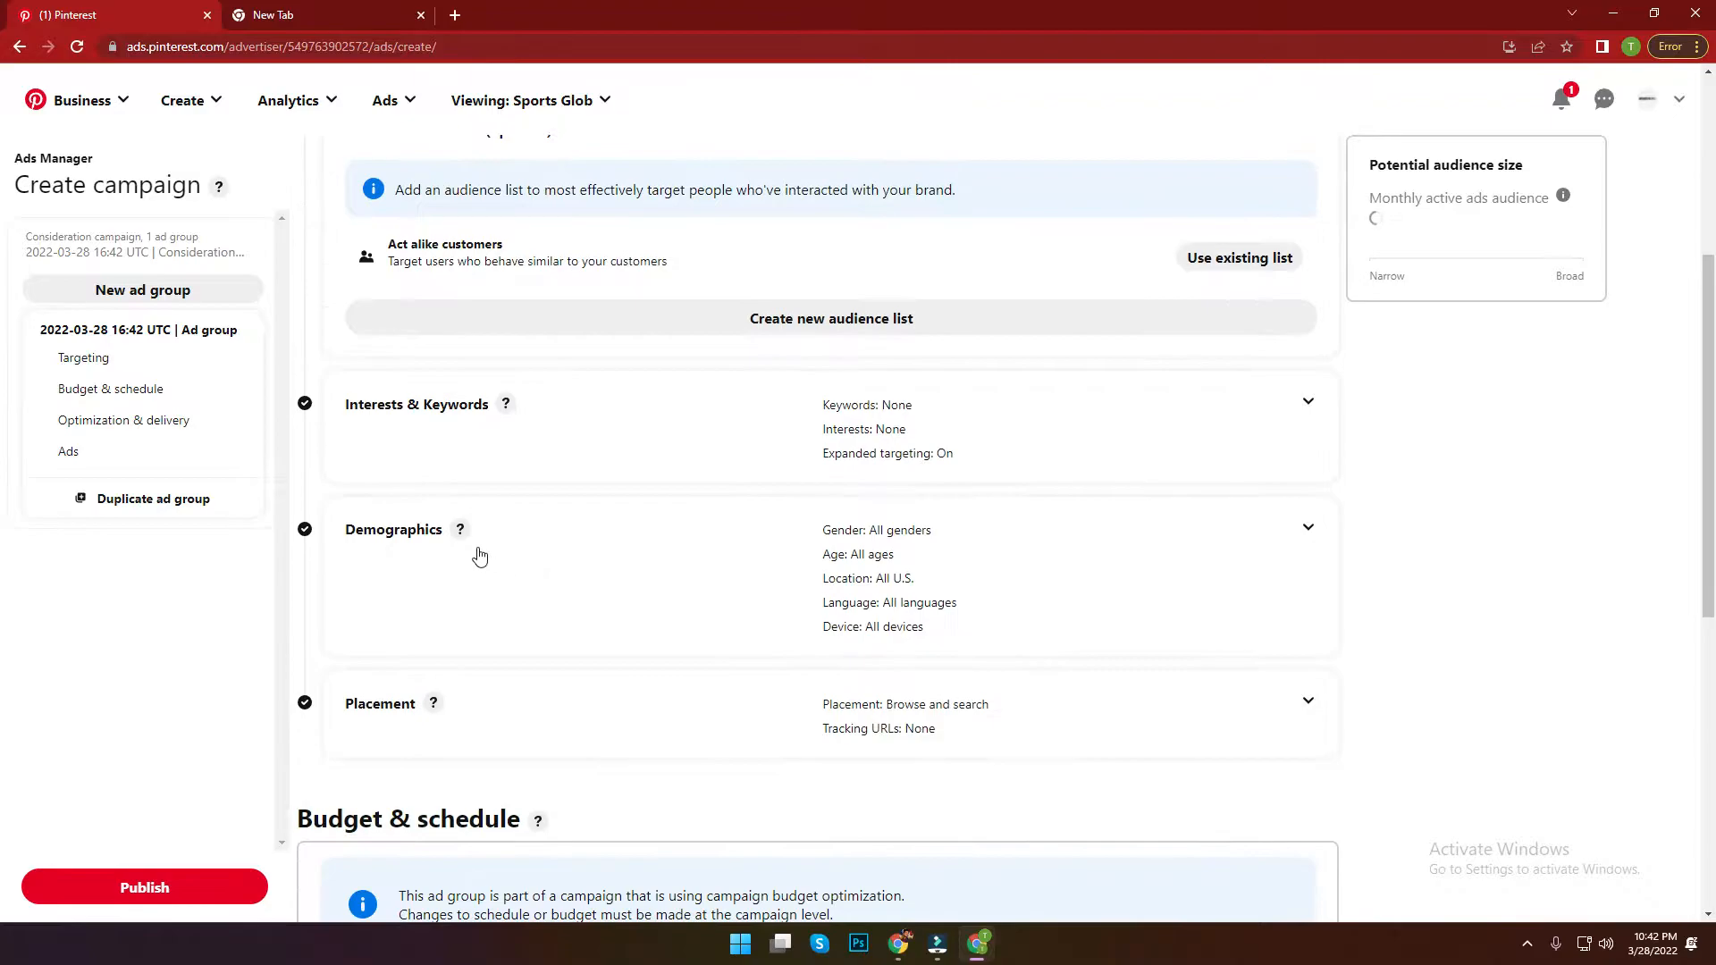
pyautogui.click(439, 407)
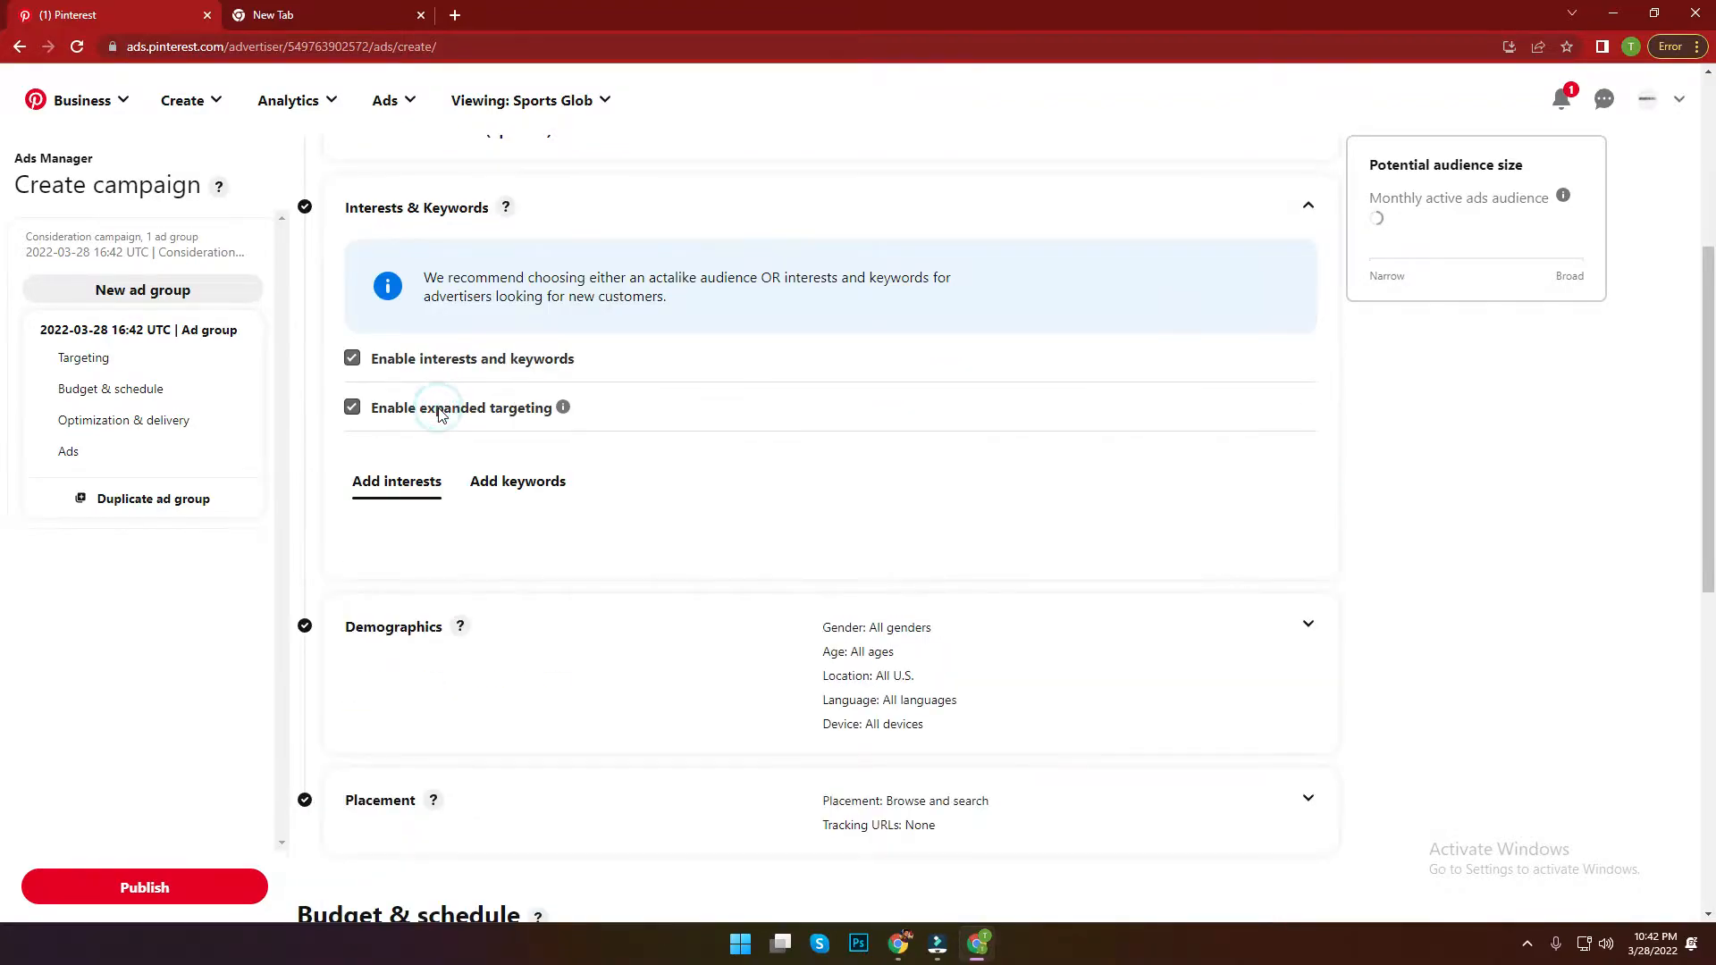
pyautogui.click(516, 483)
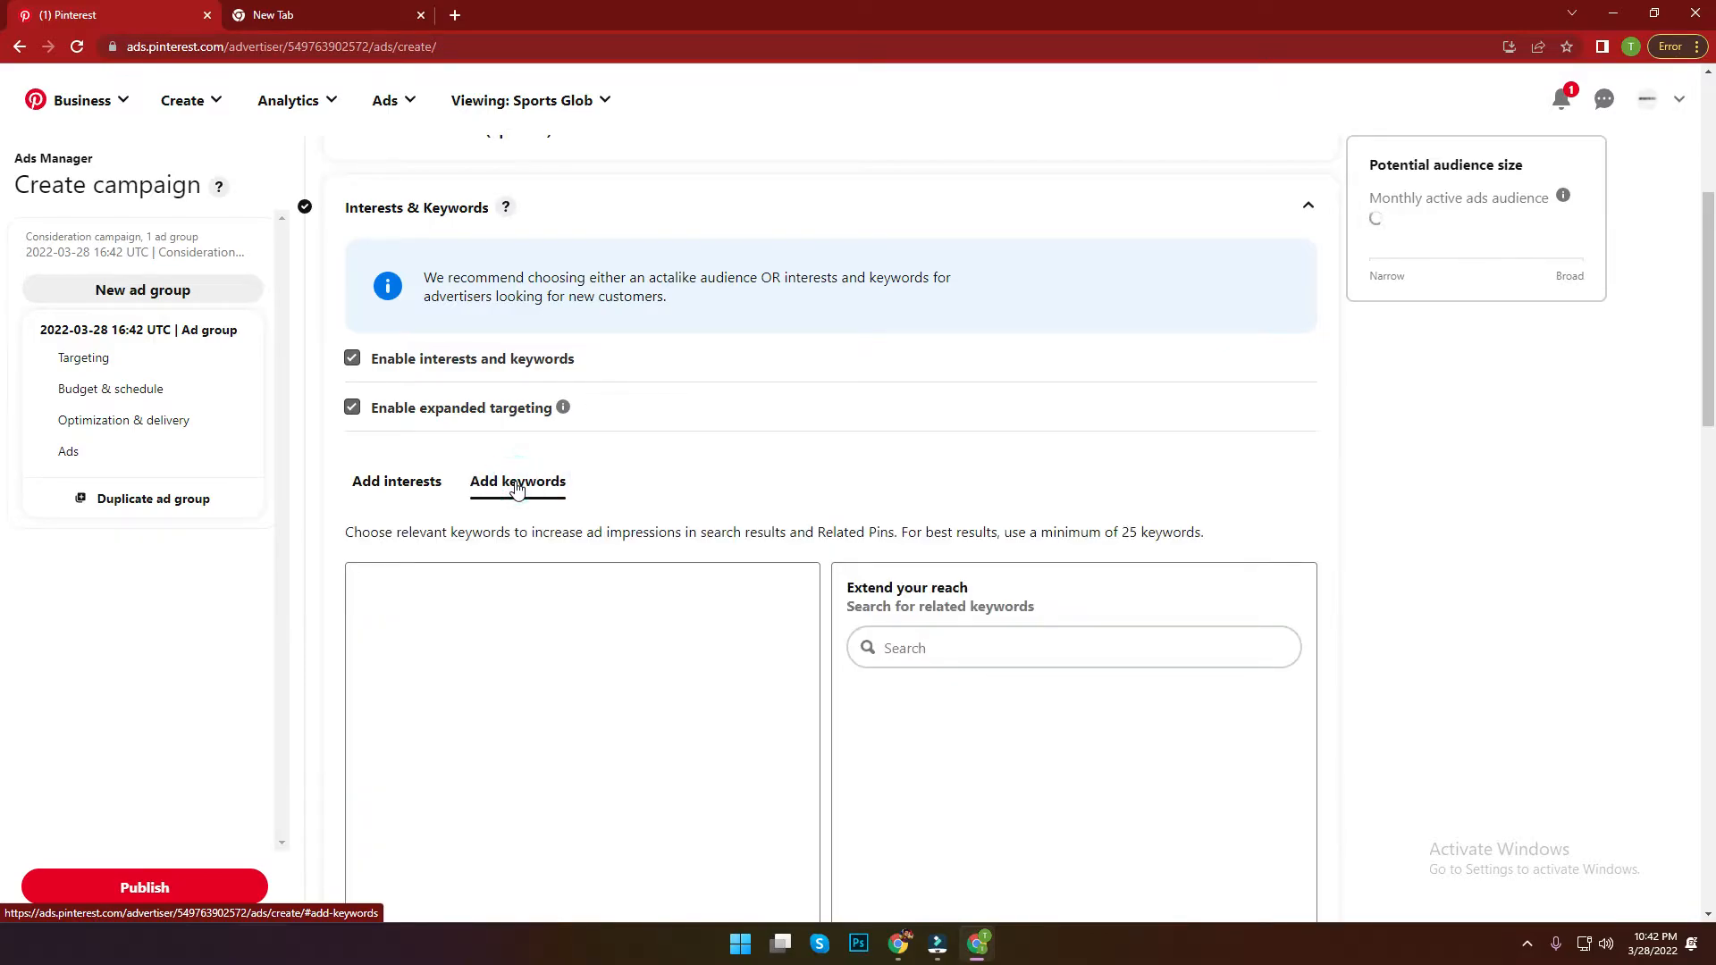
pyautogui.scroll(-2, 945, 559)
pyautogui.click(924, 438)
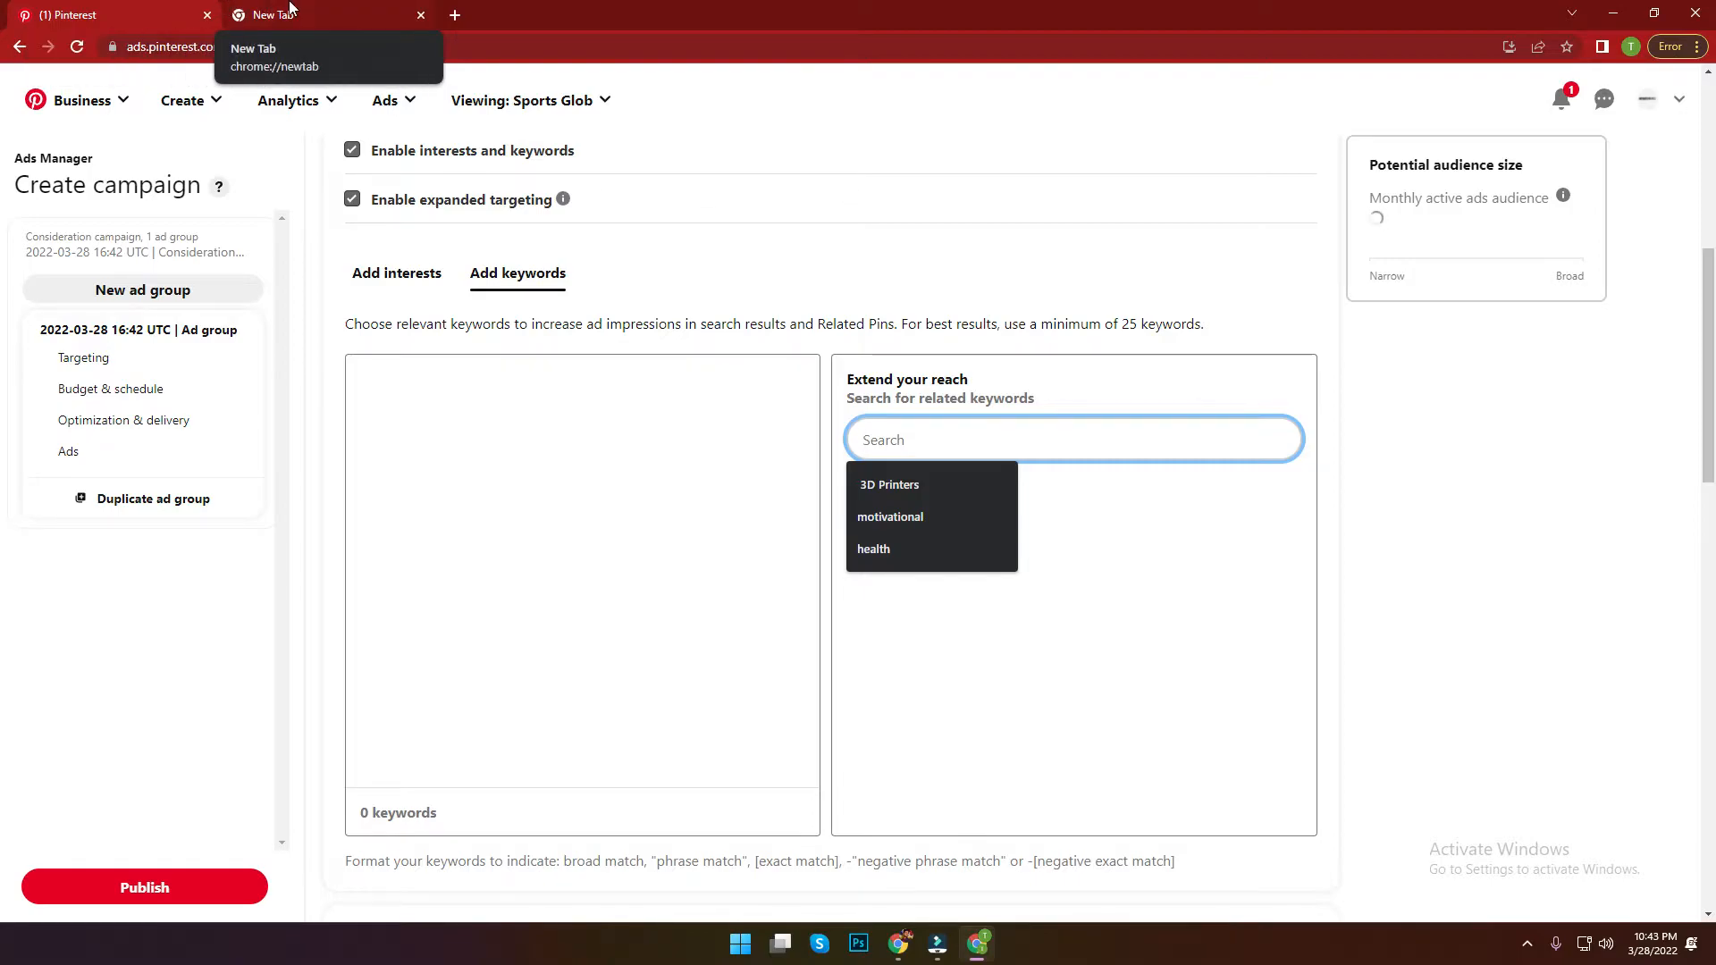
# Step: Load the Sports Glob Pinterest profile in the second browser tab
pyautogui.click(225, 9)
pyautogui.click(707, 446)
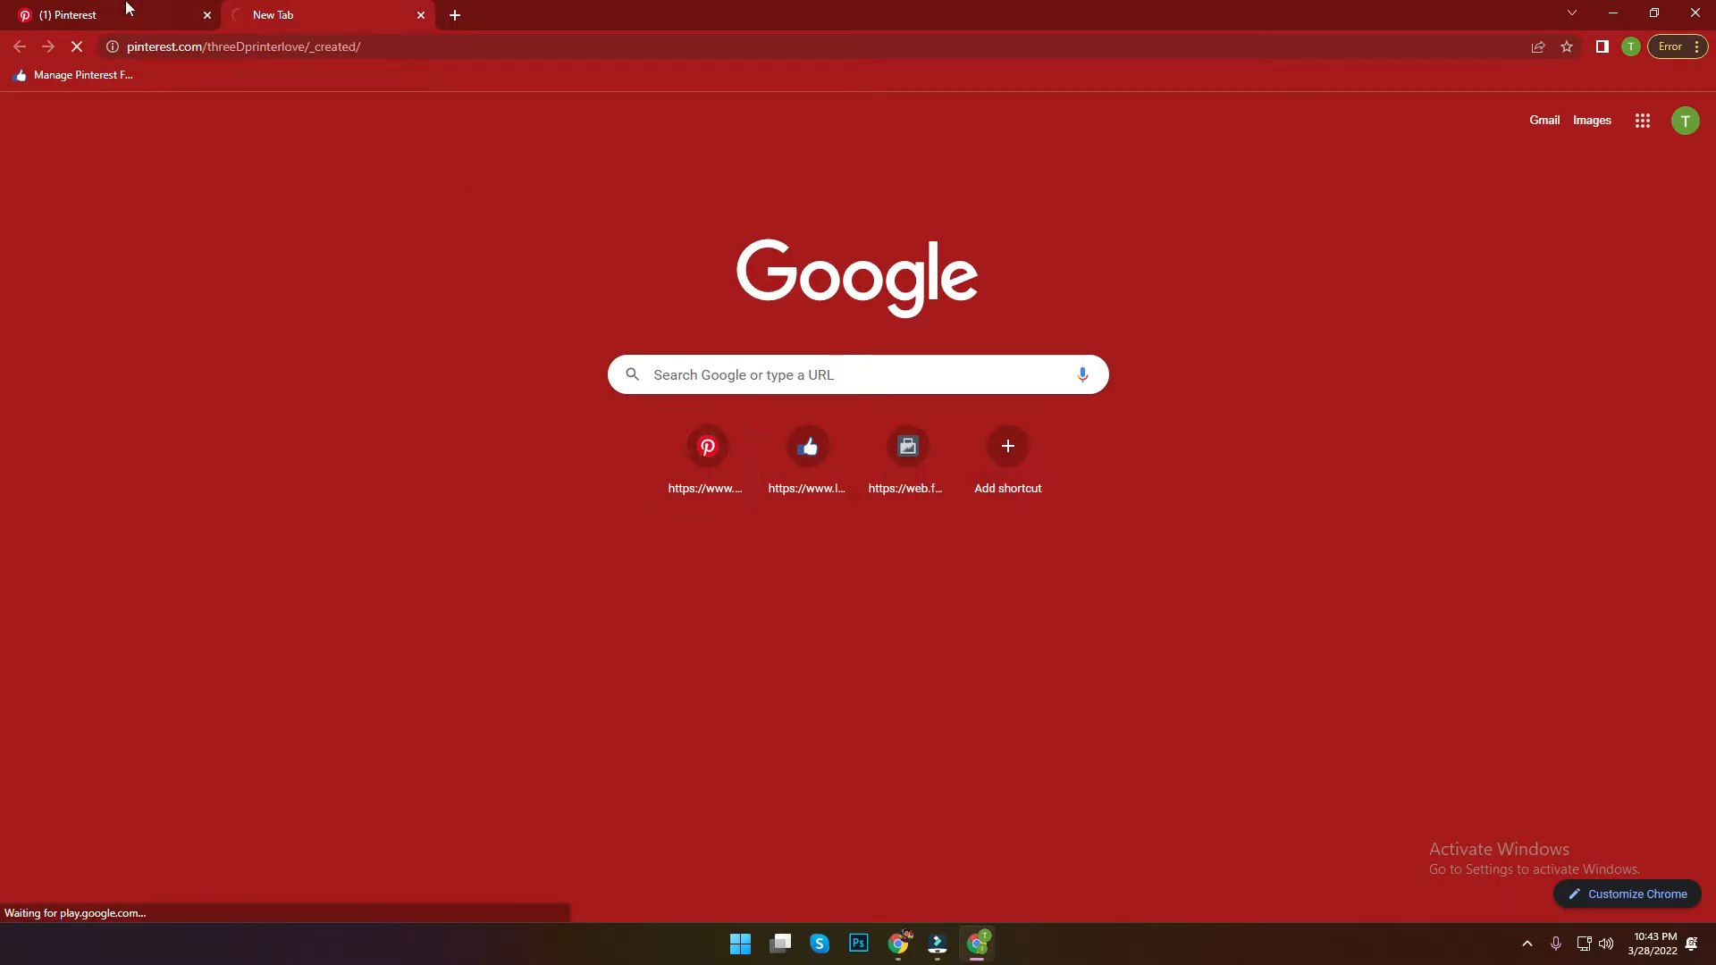
pyautogui.click(134, 11)
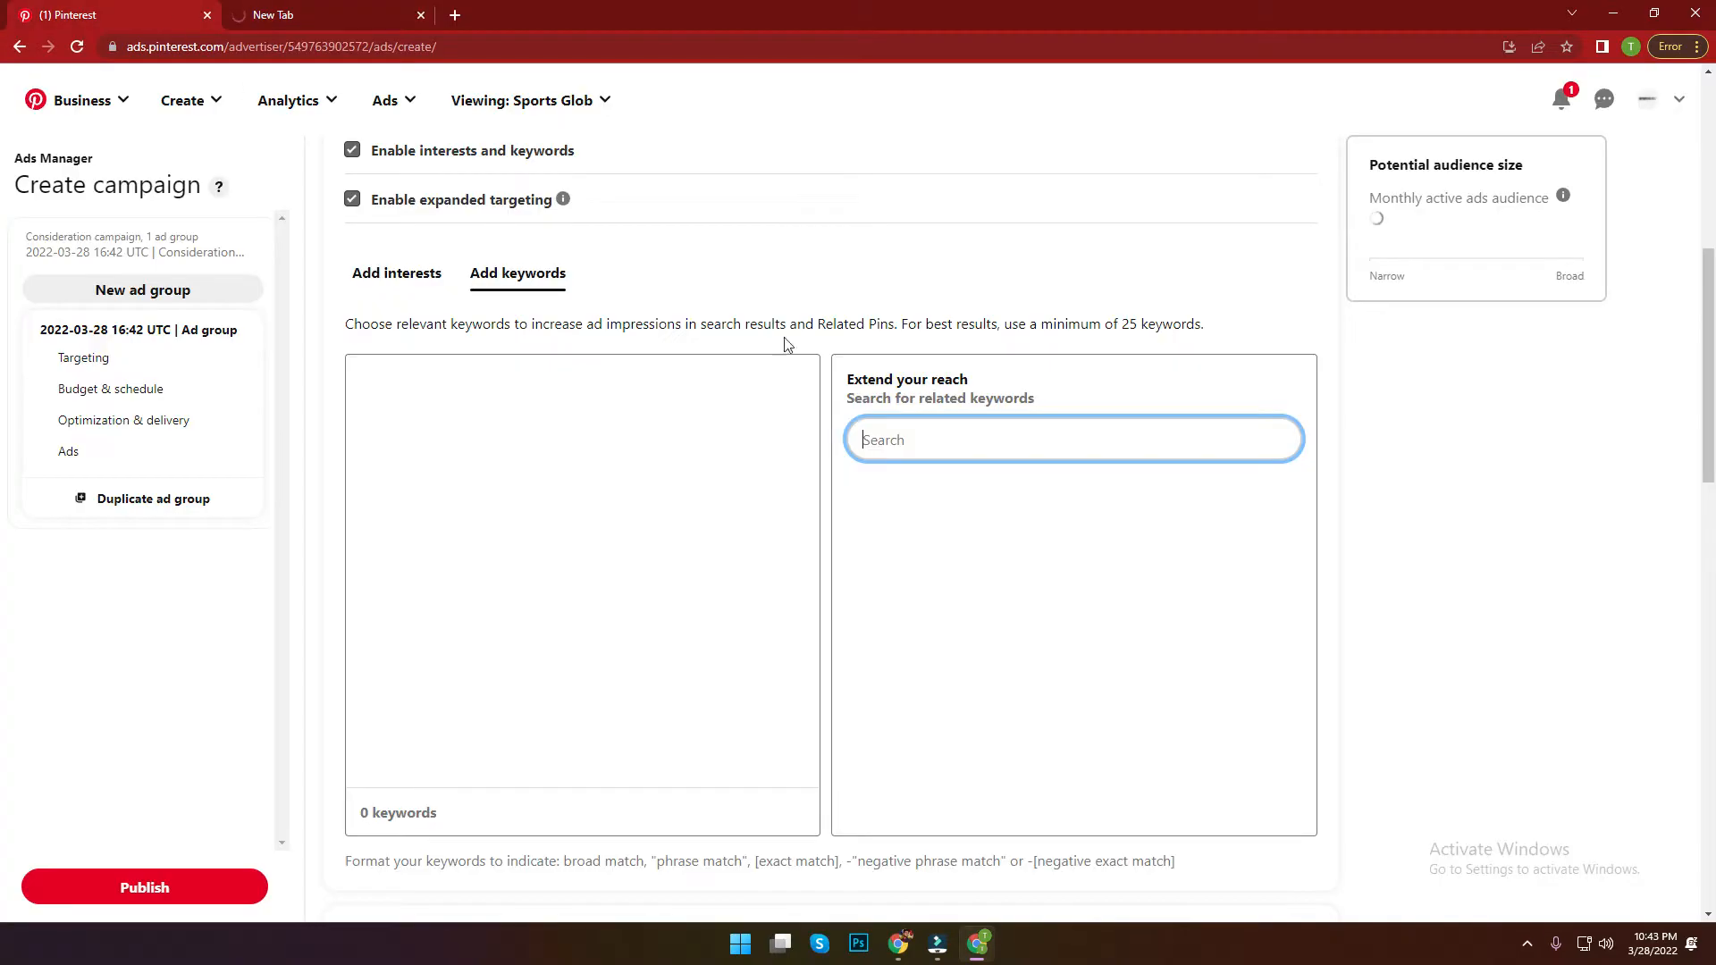
pyautogui.click(328, 9)
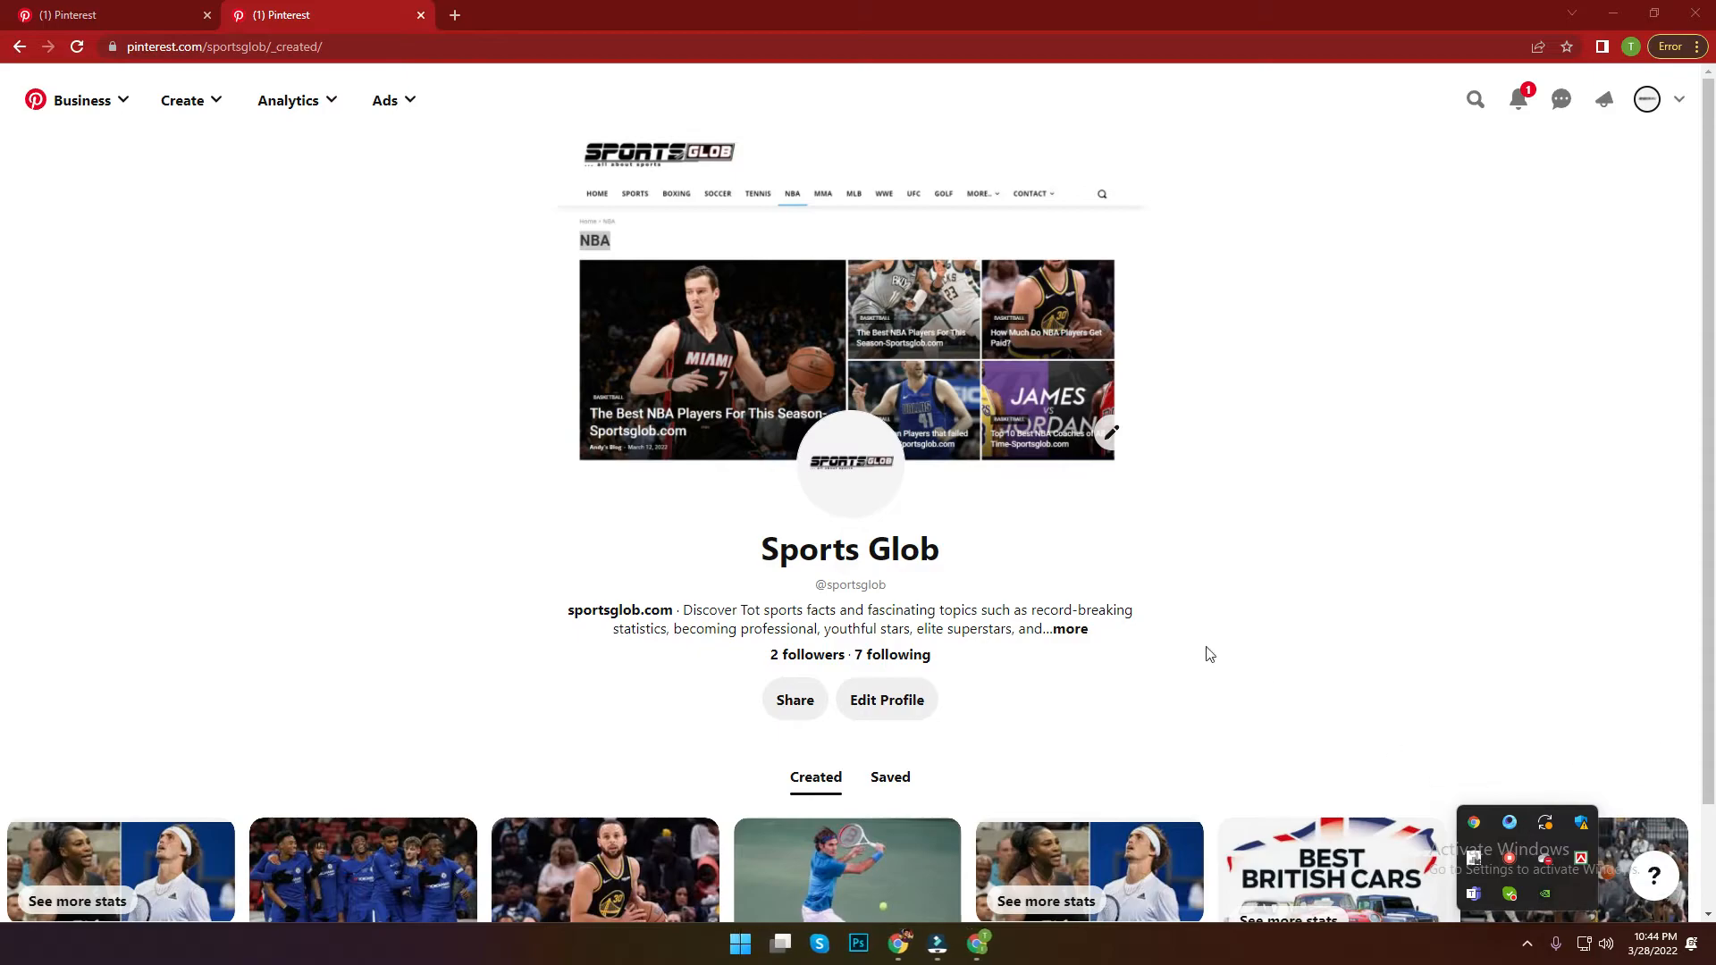
# Step: Review the Sports Glob profile's created pins and its saved boards
pyautogui.scroll(-1, 867, 651)
pyautogui.scroll(1, 867, 650)
pyautogui.scroll(-1, 679, 385)
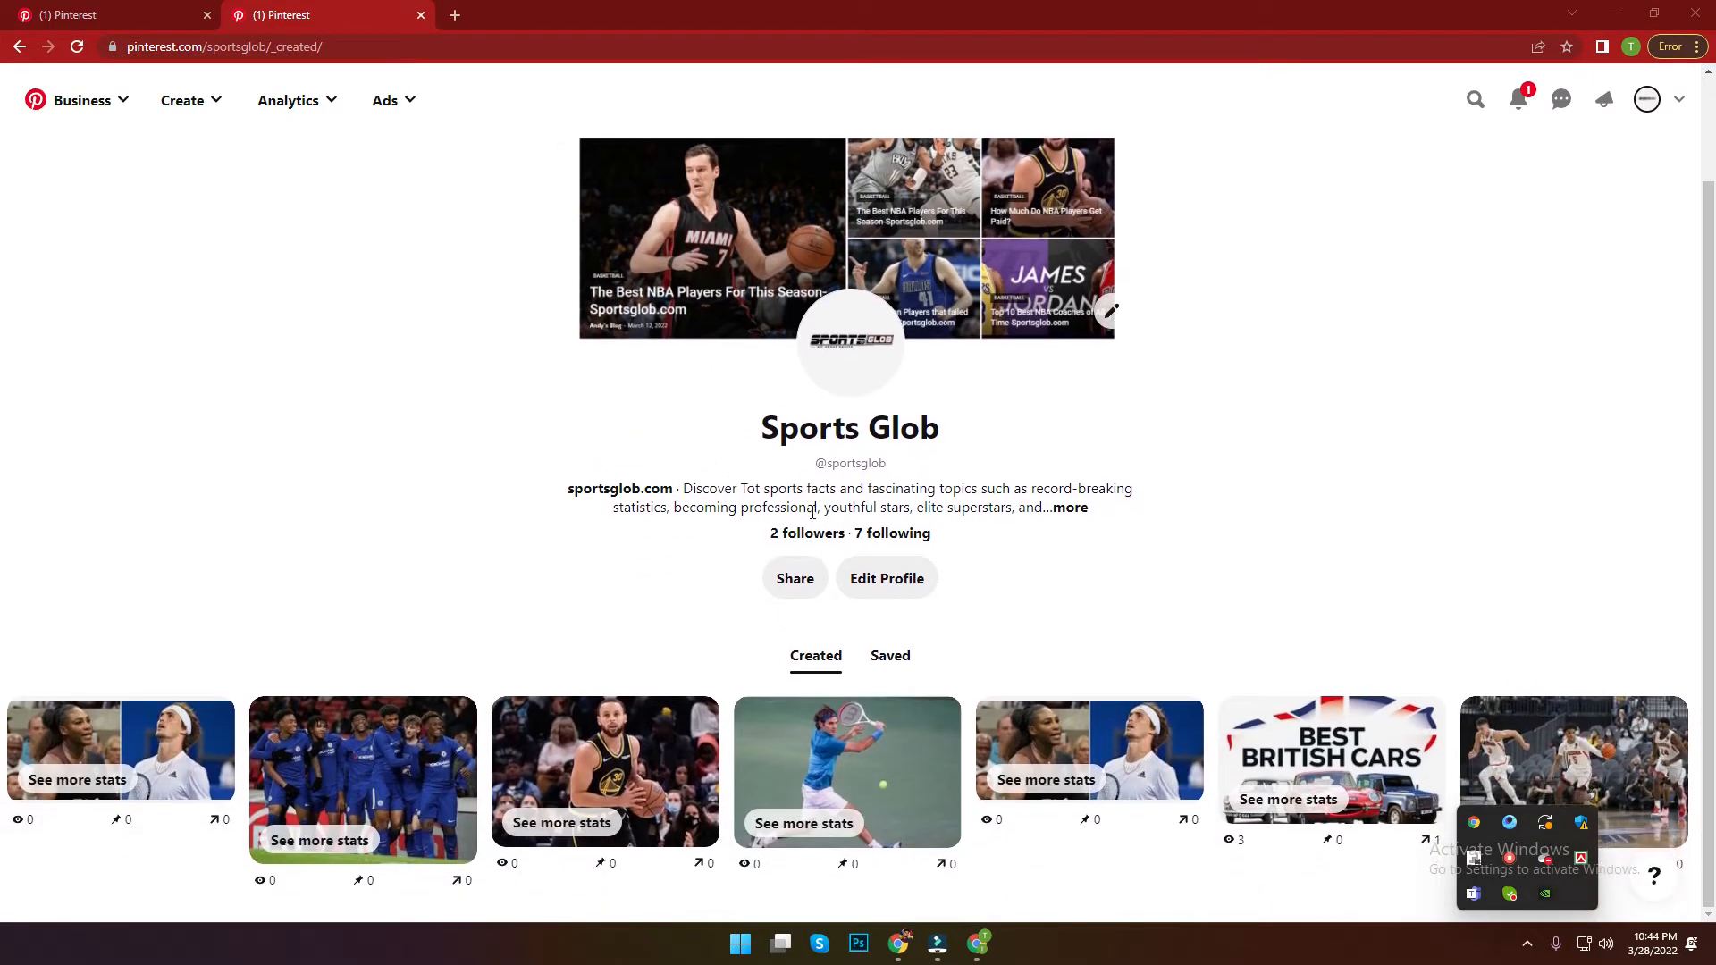
pyautogui.click(889, 656)
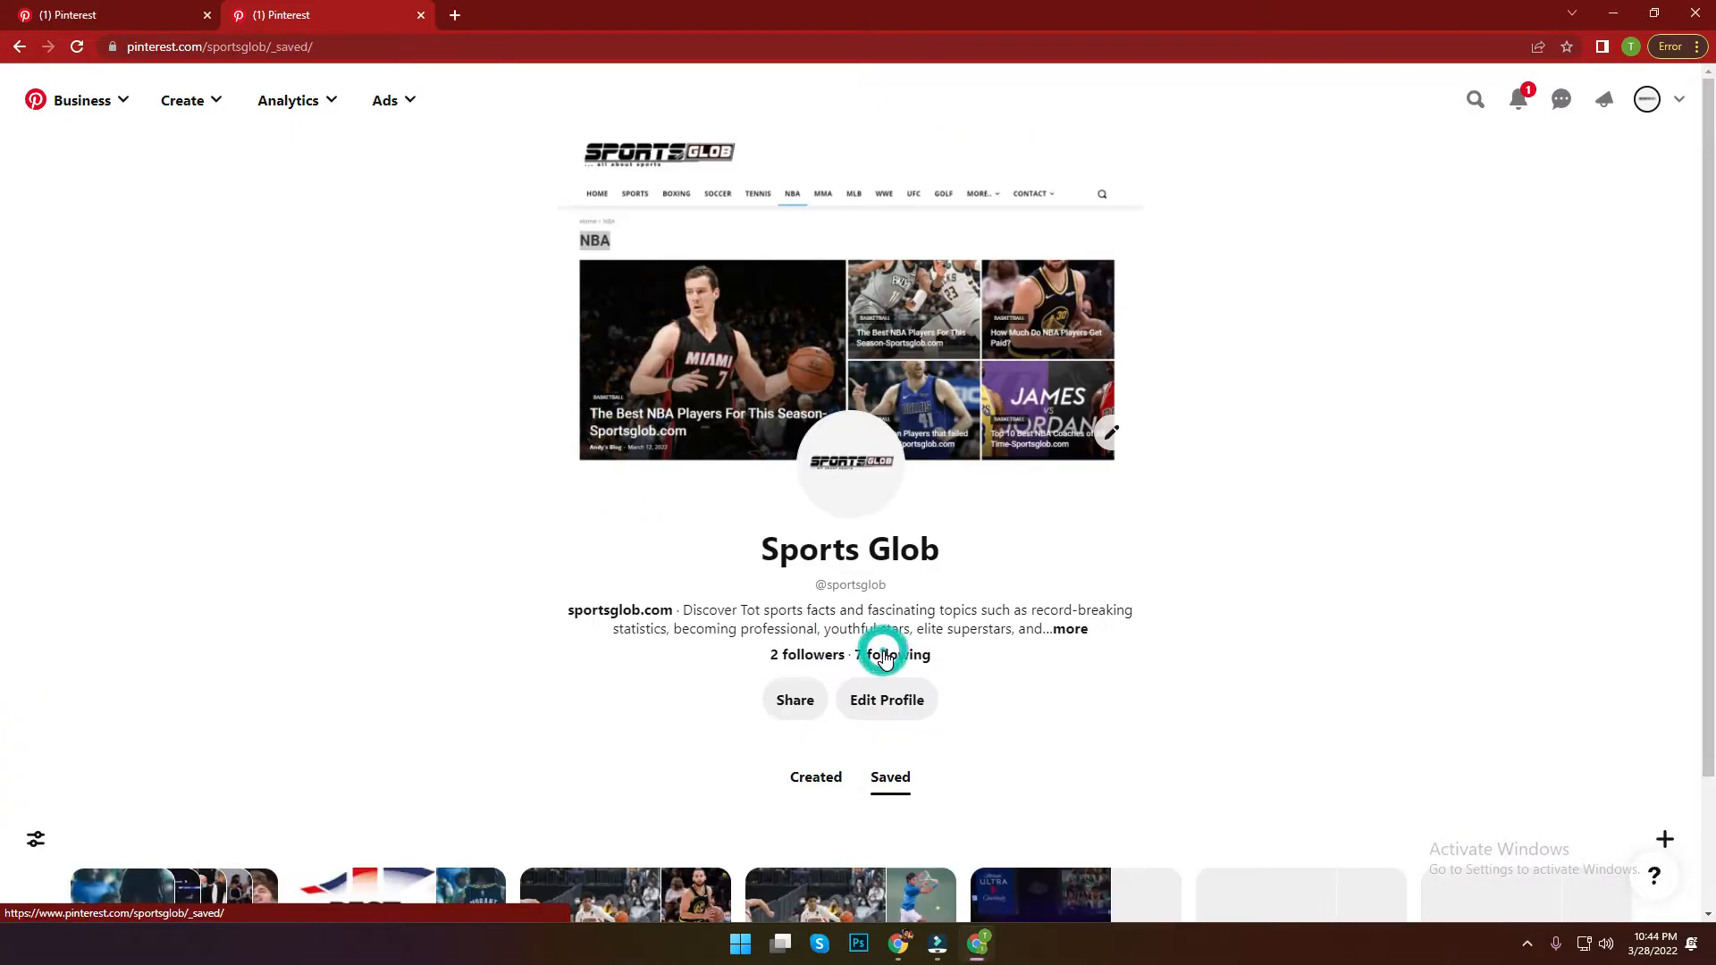
pyautogui.scroll(-1, 947, 751)
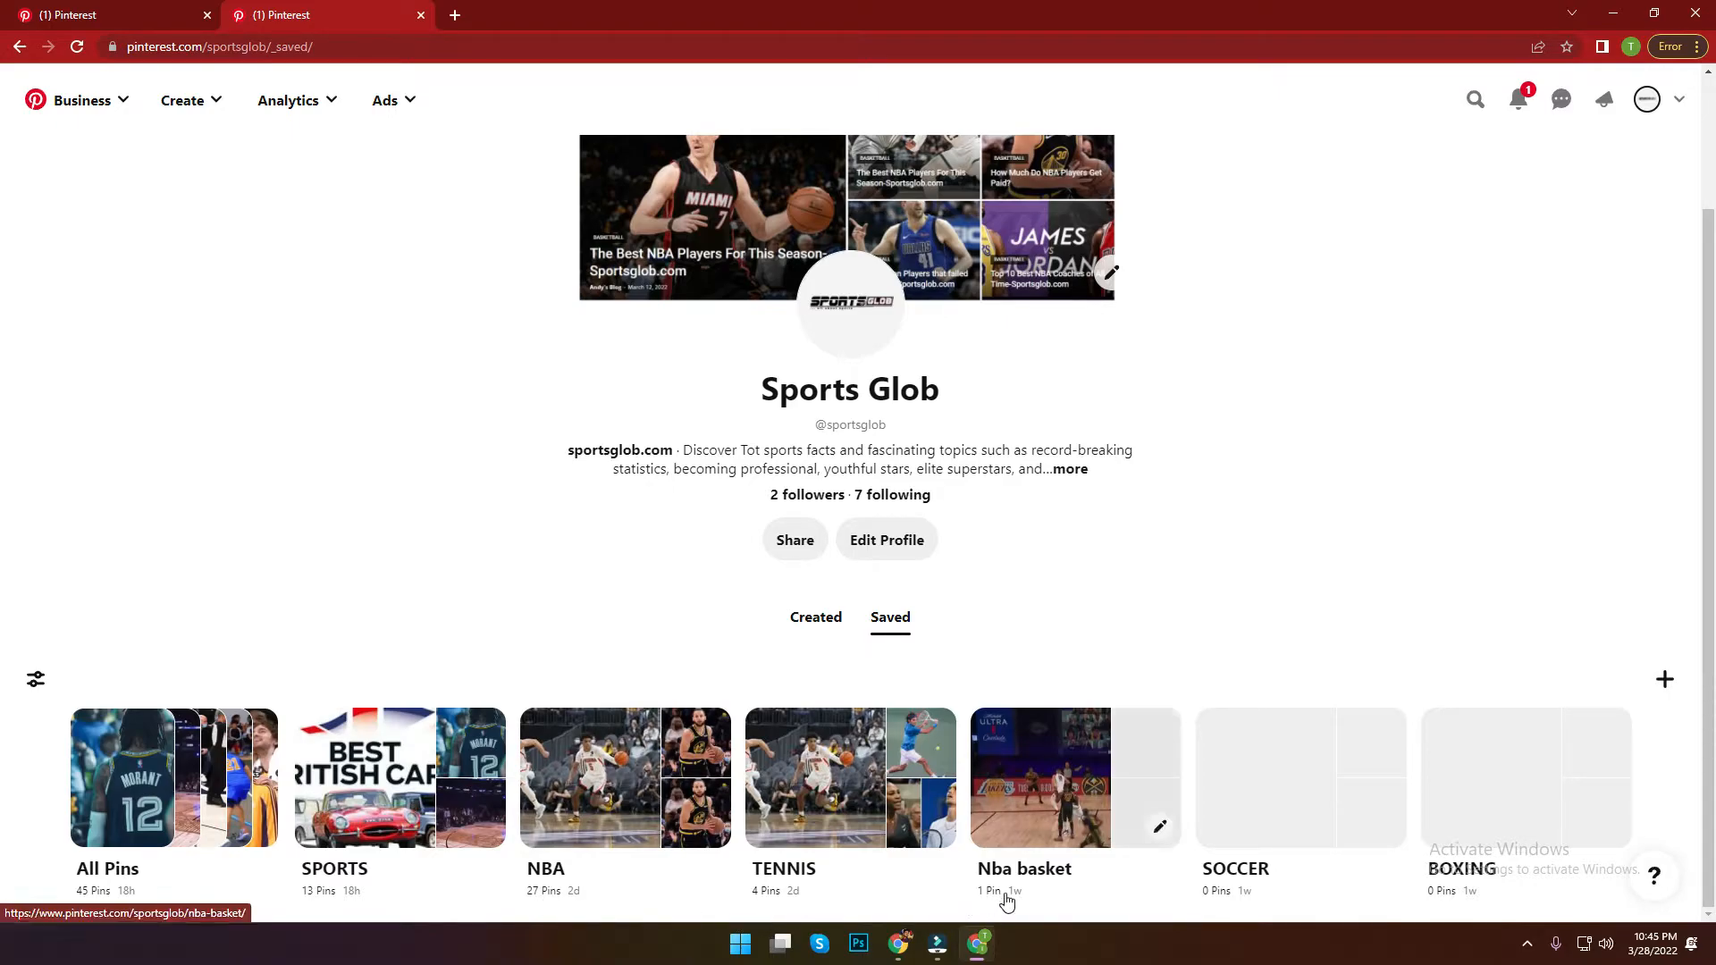
pyautogui.click(816, 613)
pyautogui.scroll(-1, 841, 616)
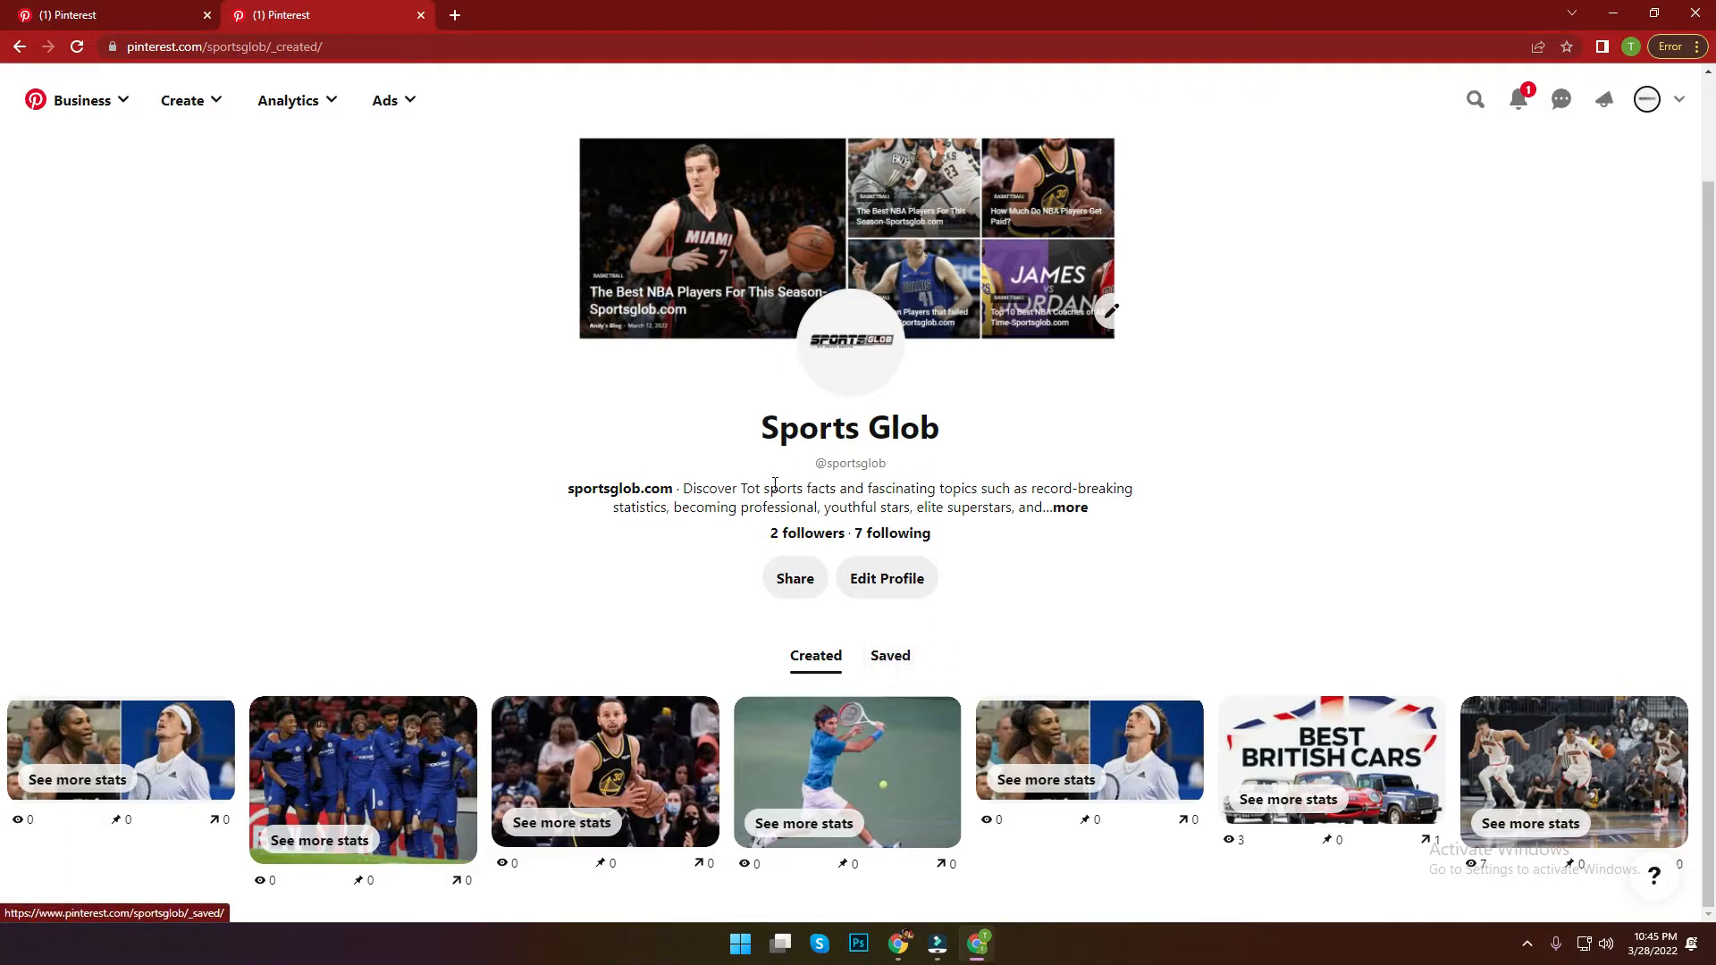
pyautogui.click(880, 655)
pyautogui.scroll(-2, 687, 674)
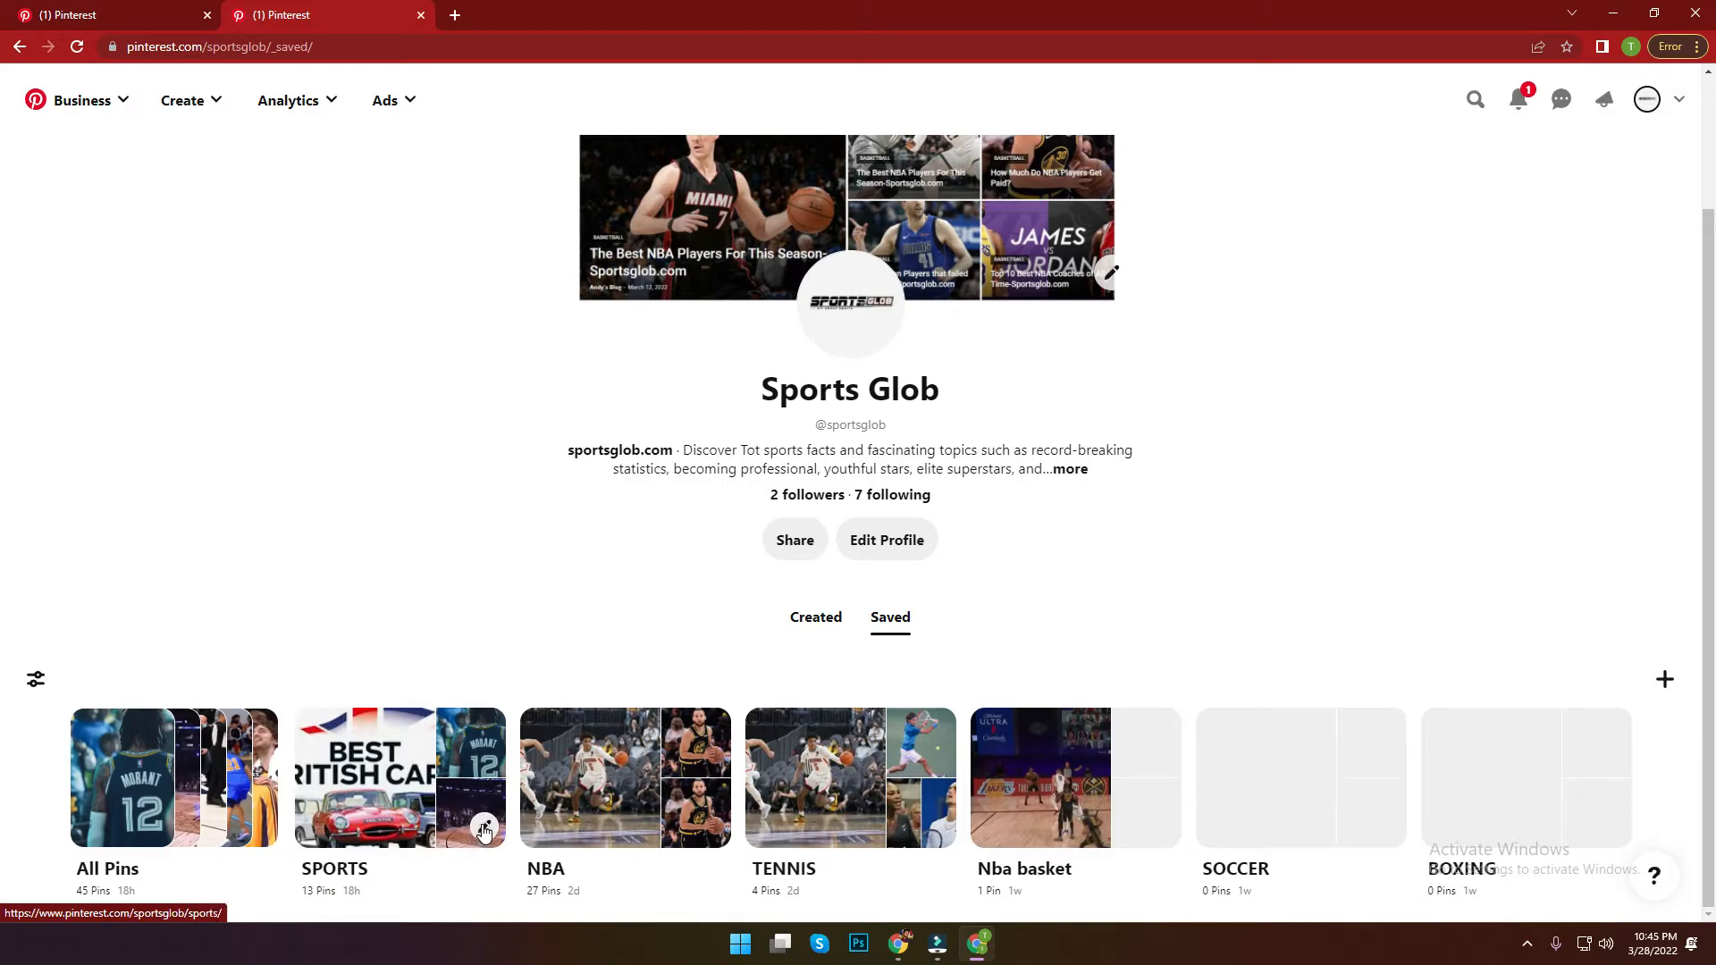
# Step: Open the SPORTS board for editing and select its name to use as the keyword
pyautogui.click(484, 829)
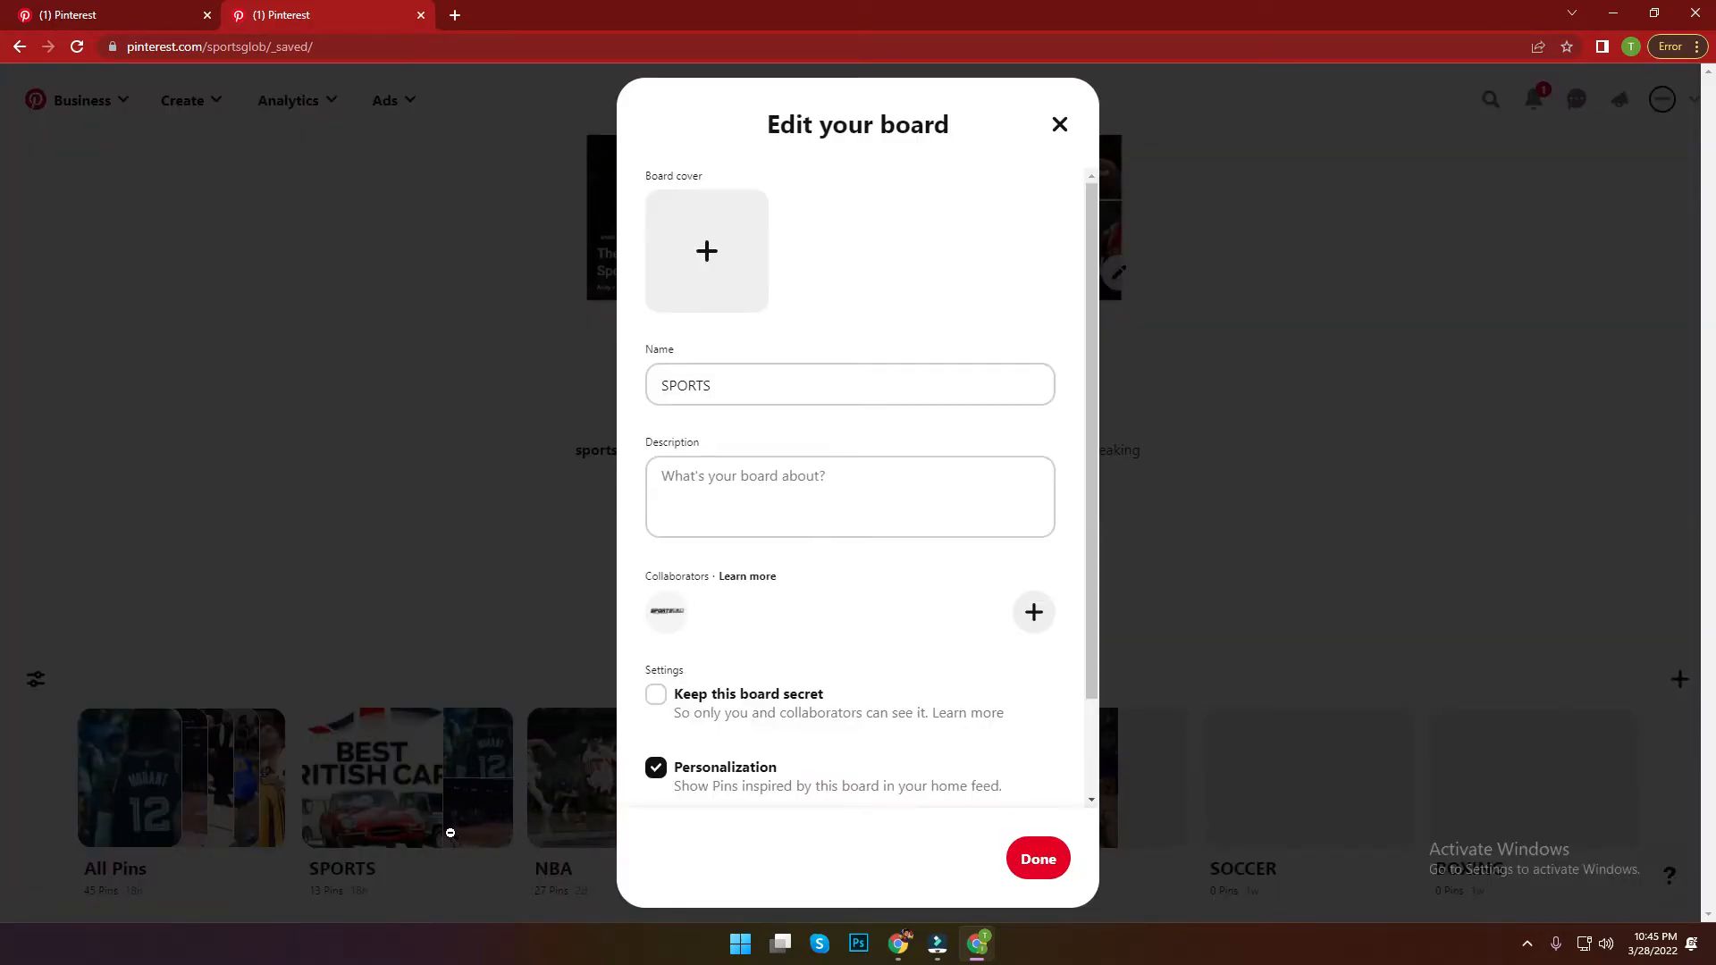
pyautogui.click(696, 386)
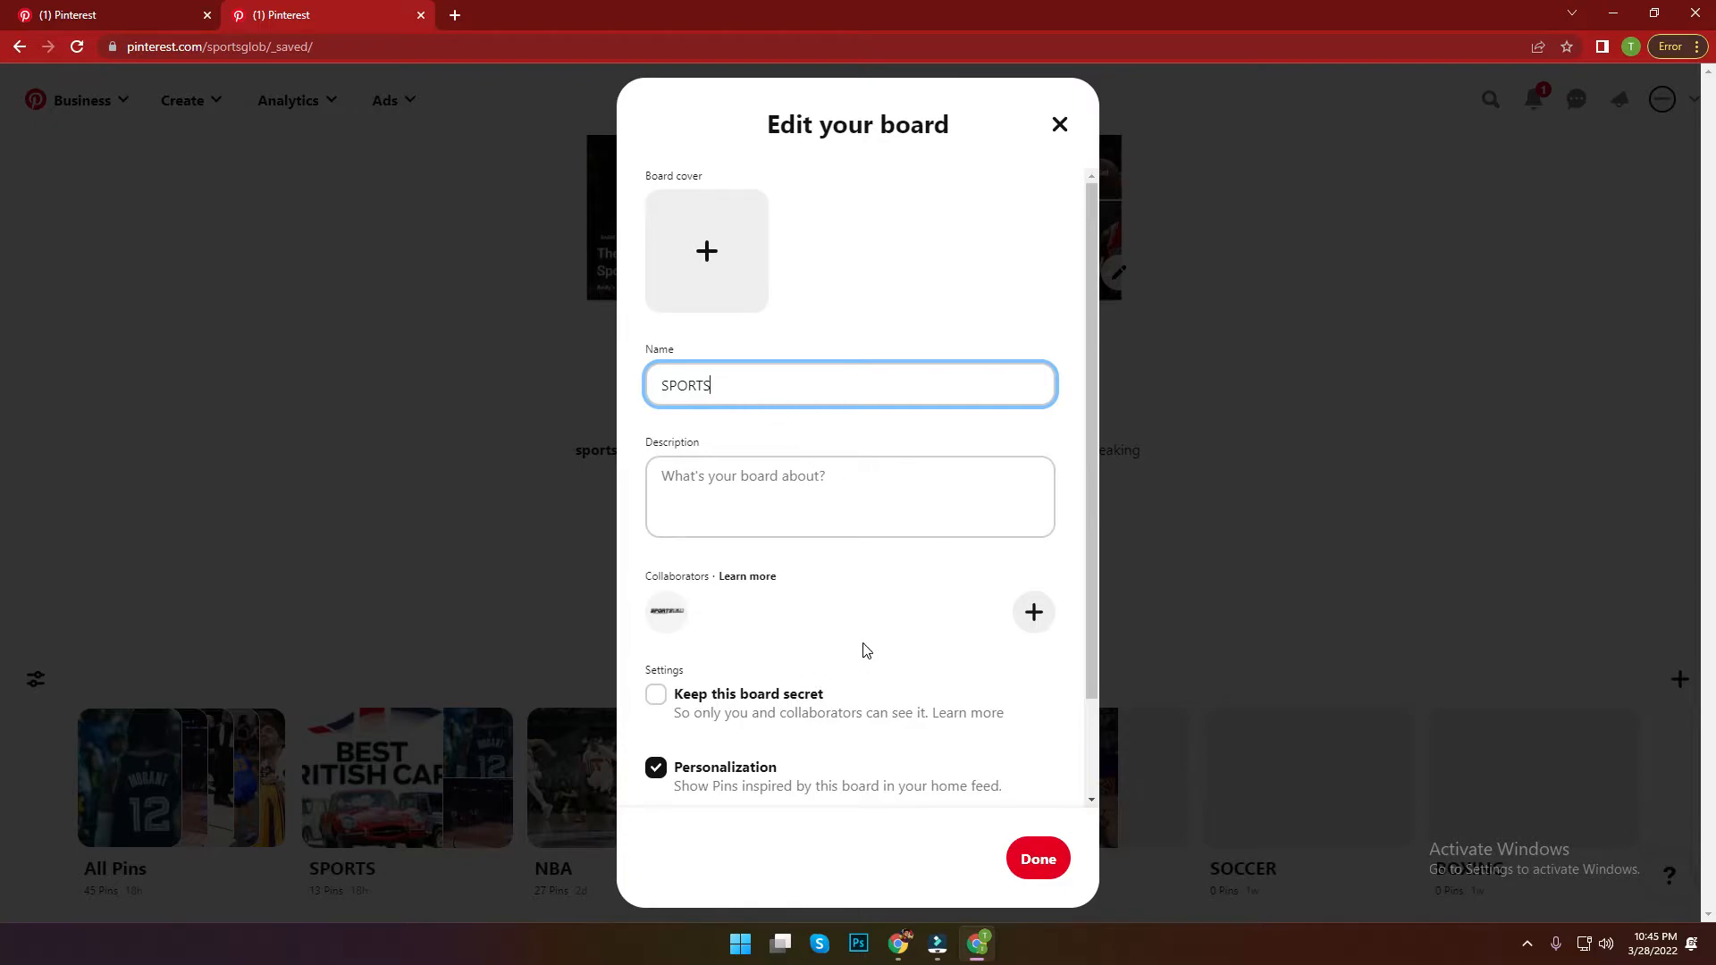
pyautogui.click(696, 478)
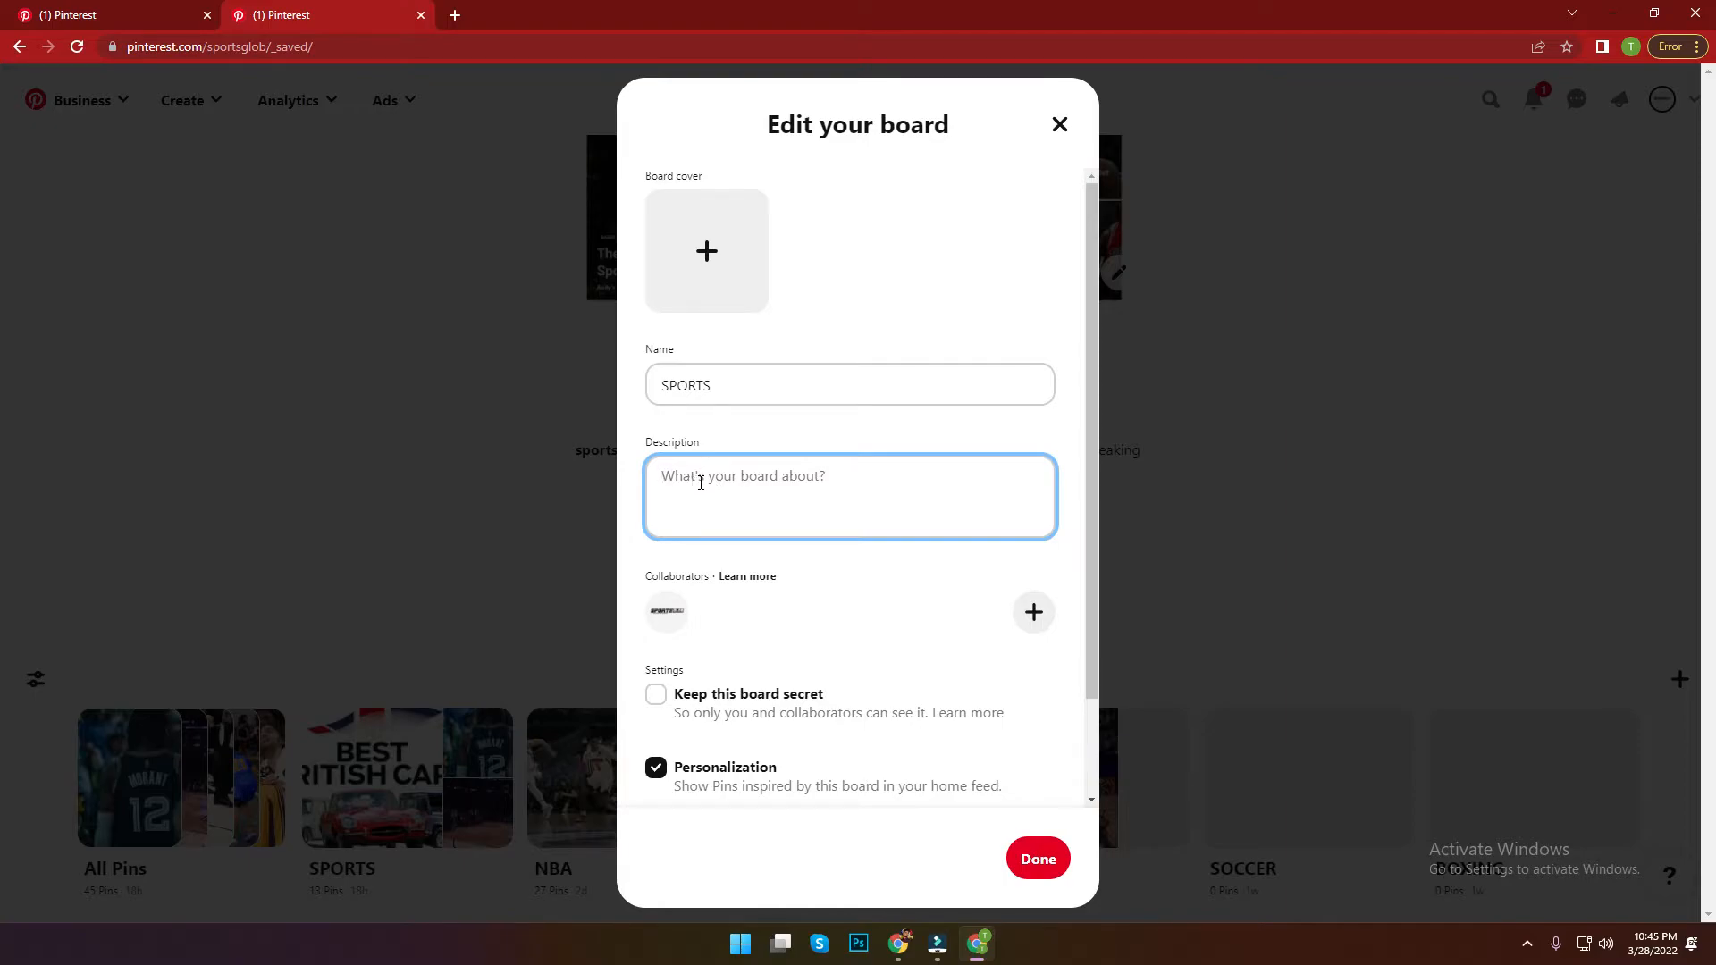
pyautogui.doubleClick(697, 388)
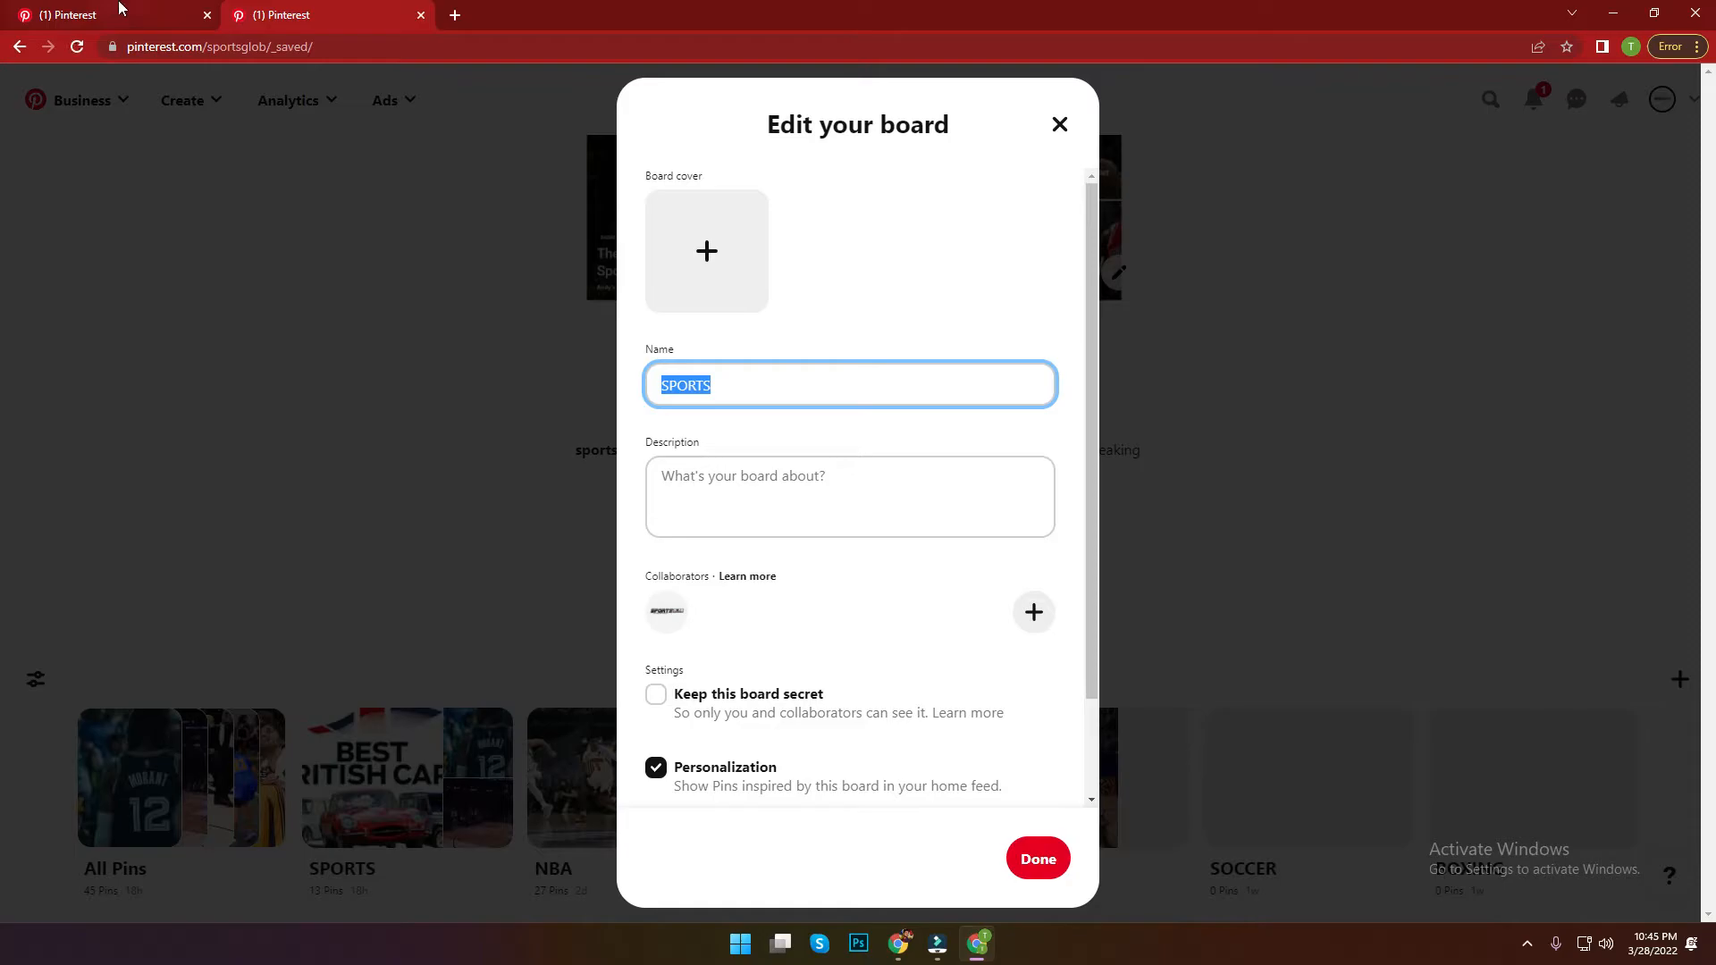
# Step: Return to the campaign in Ads Manager and open keyword targeting under the ad group's Interests & Keywords
pyautogui.click(119, 9)
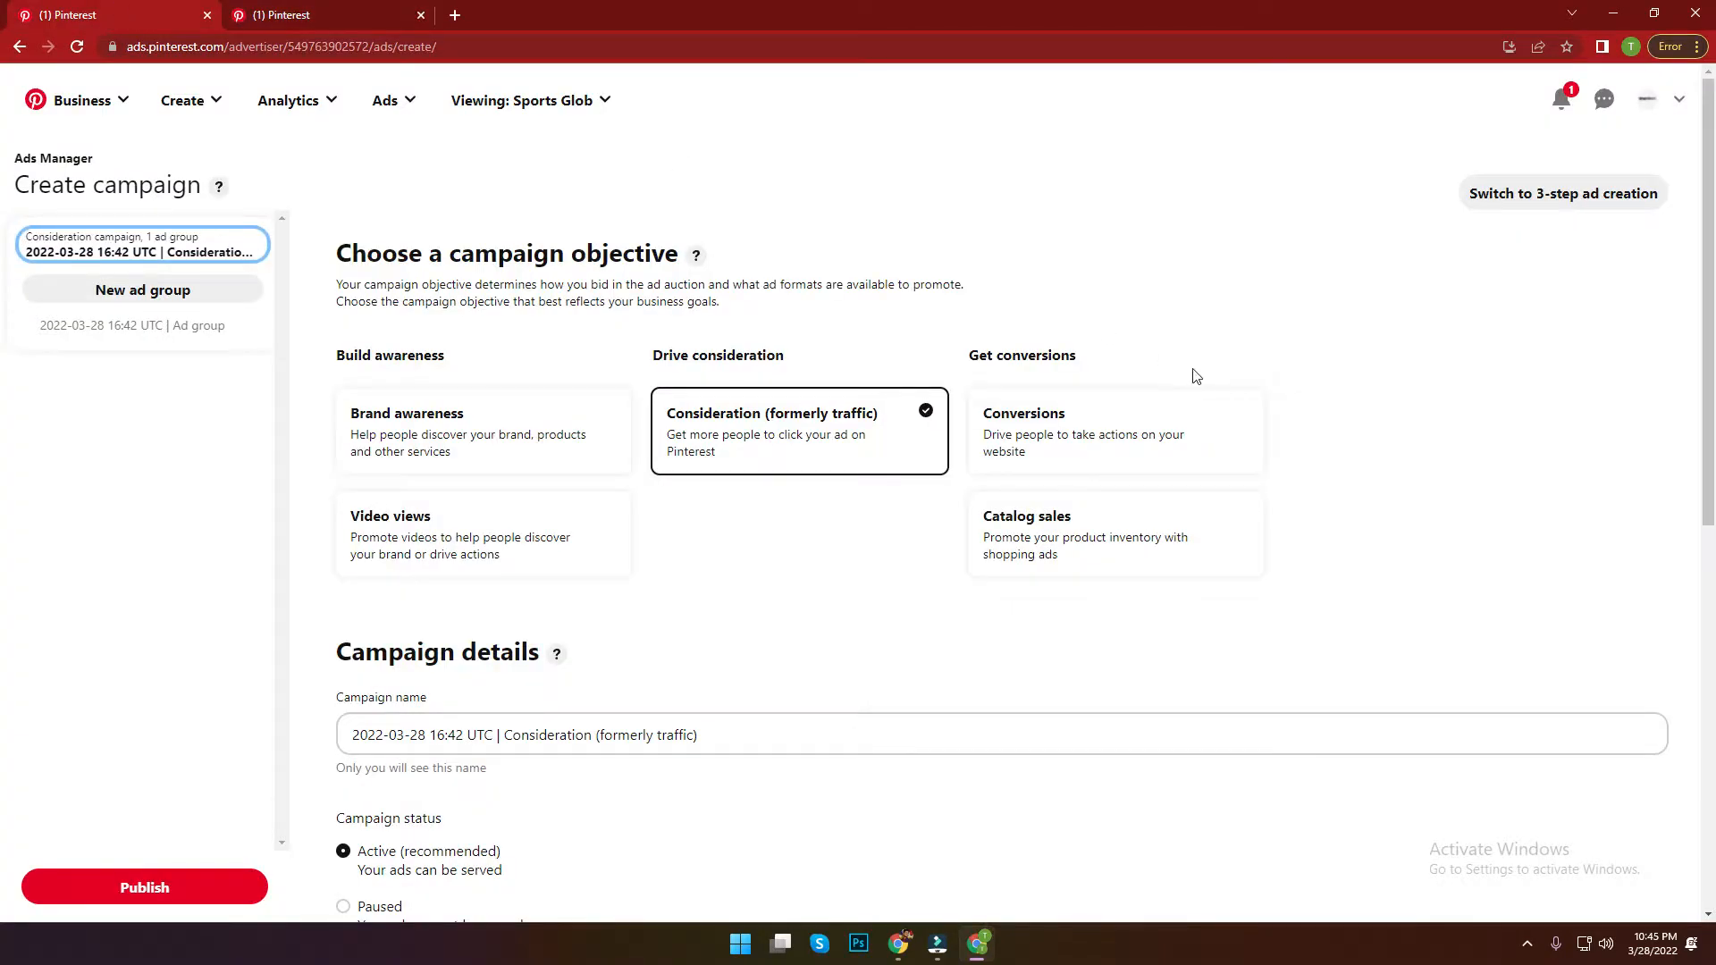
pyautogui.click(200, 334)
pyautogui.click(417, 631)
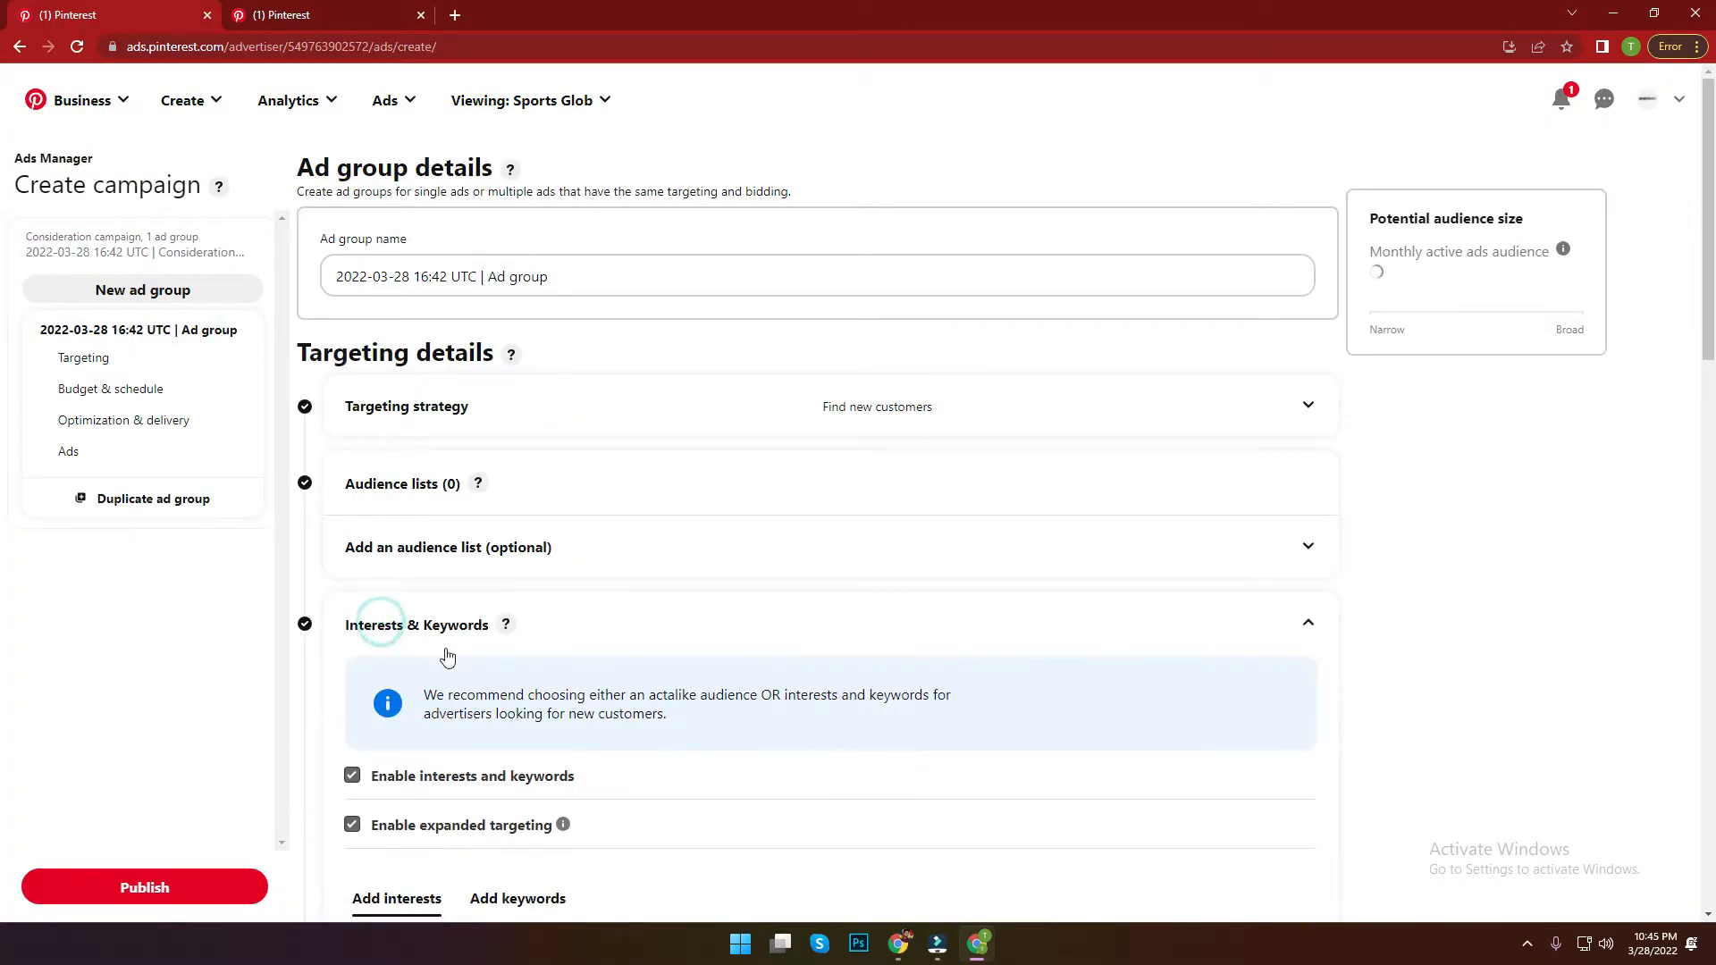
pyautogui.scroll(-2, 532, 742)
pyautogui.click(536, 690)
pyautogui.scroll(-2, 929, 625)
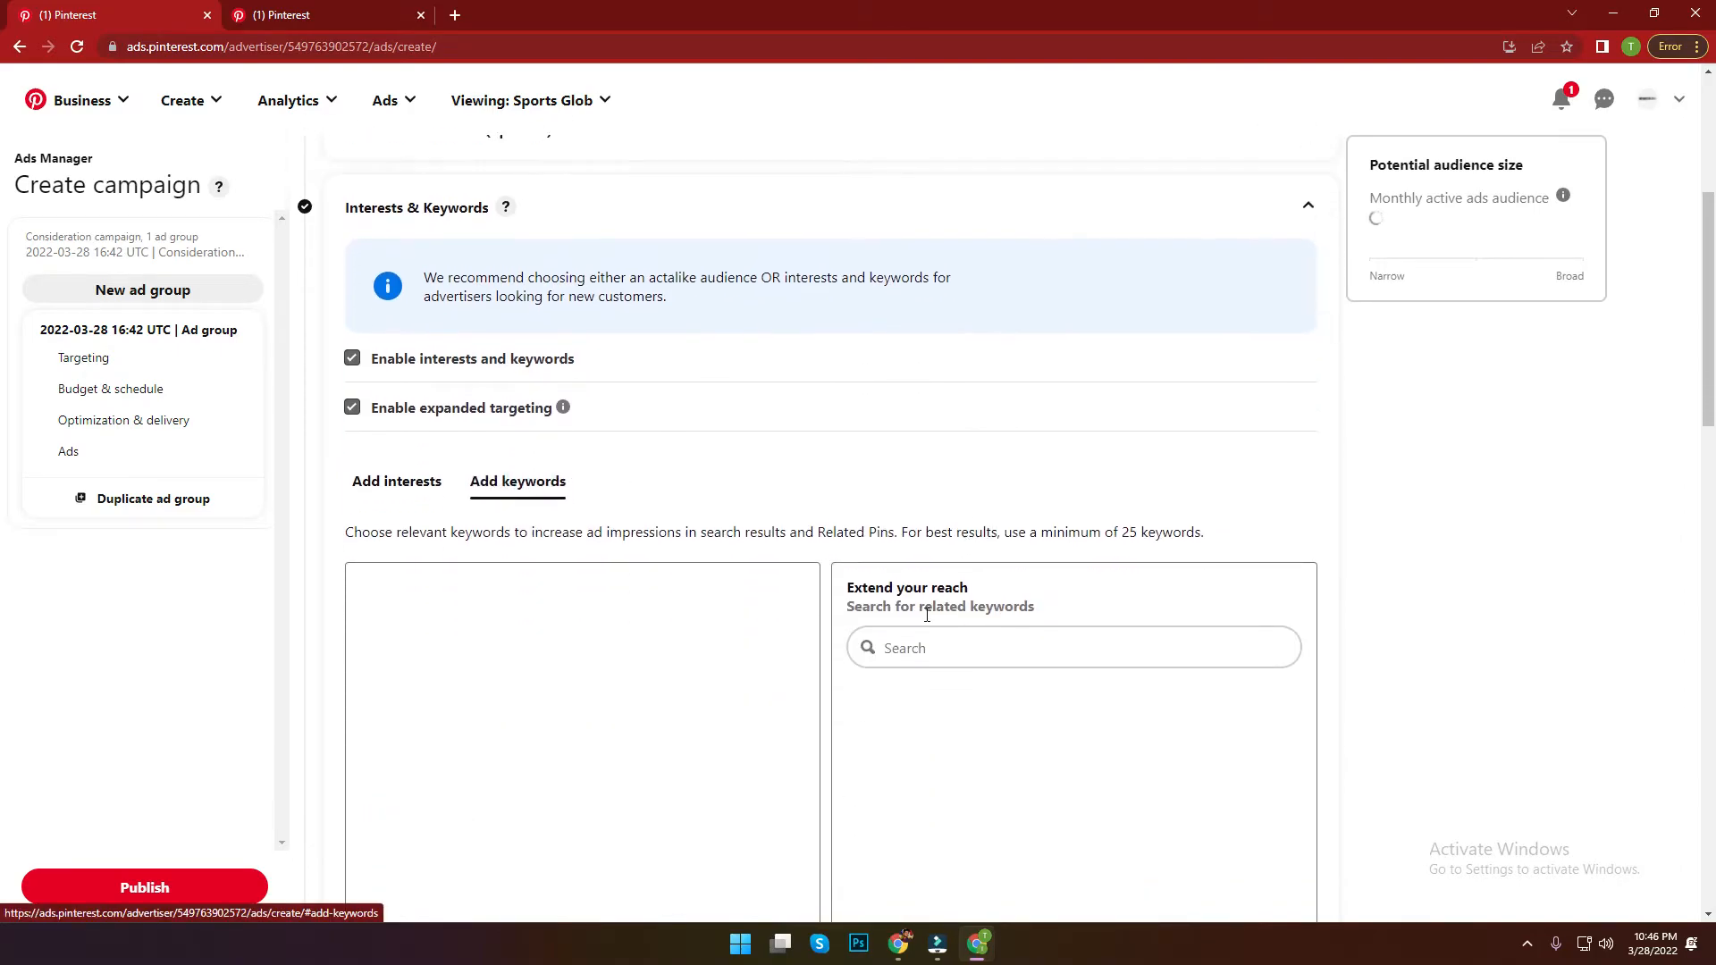
# Step: Search the related keywords for SPORTS and add all results to the keyword list
pyautogui.click(923, 653)
pyautogui.write('SPORTS')
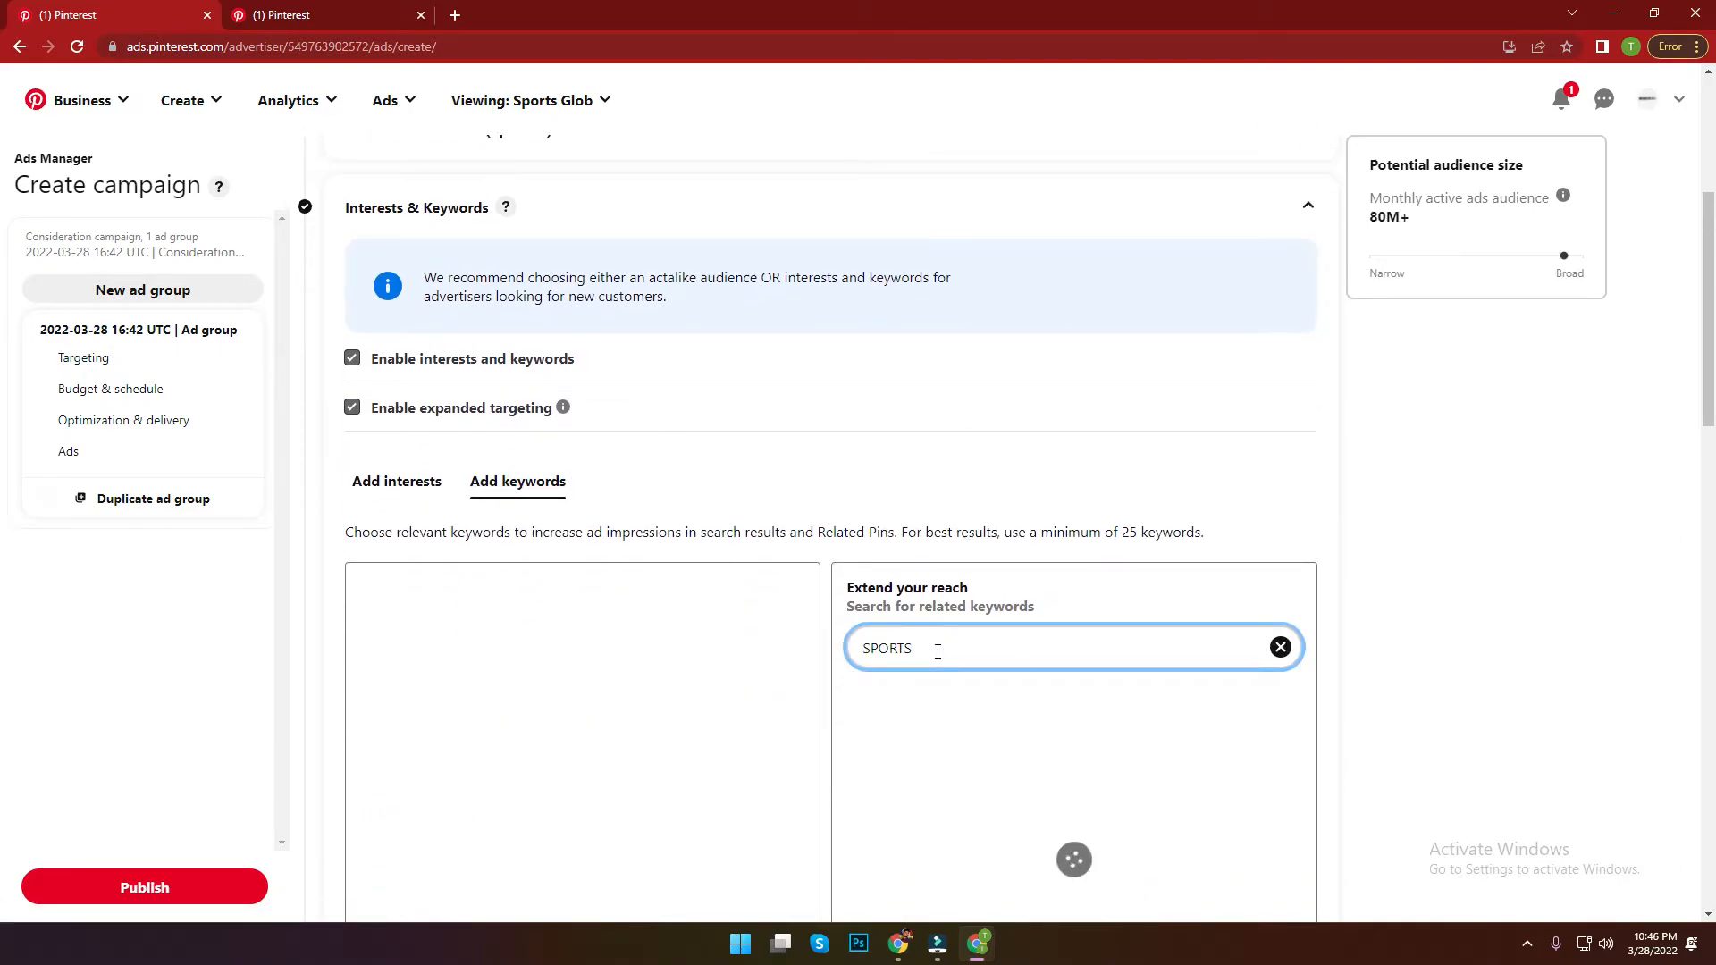
pyautogui.scroll(-2, 1456, 585)
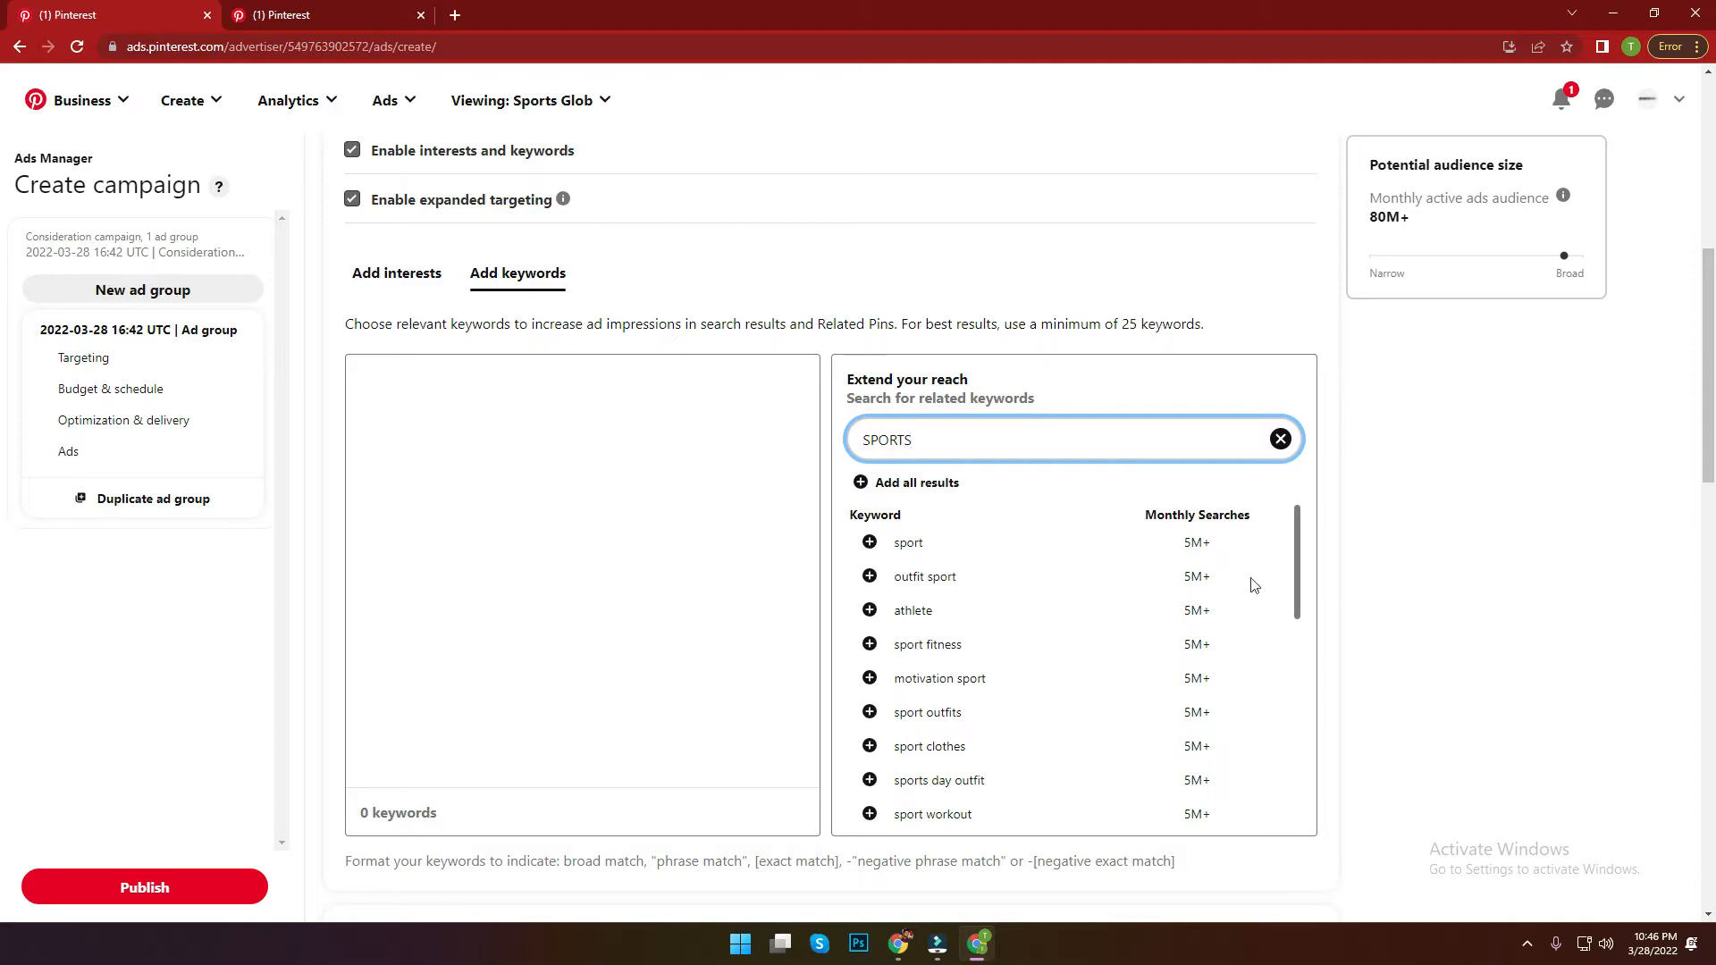
pyautogui.click(861, 483)
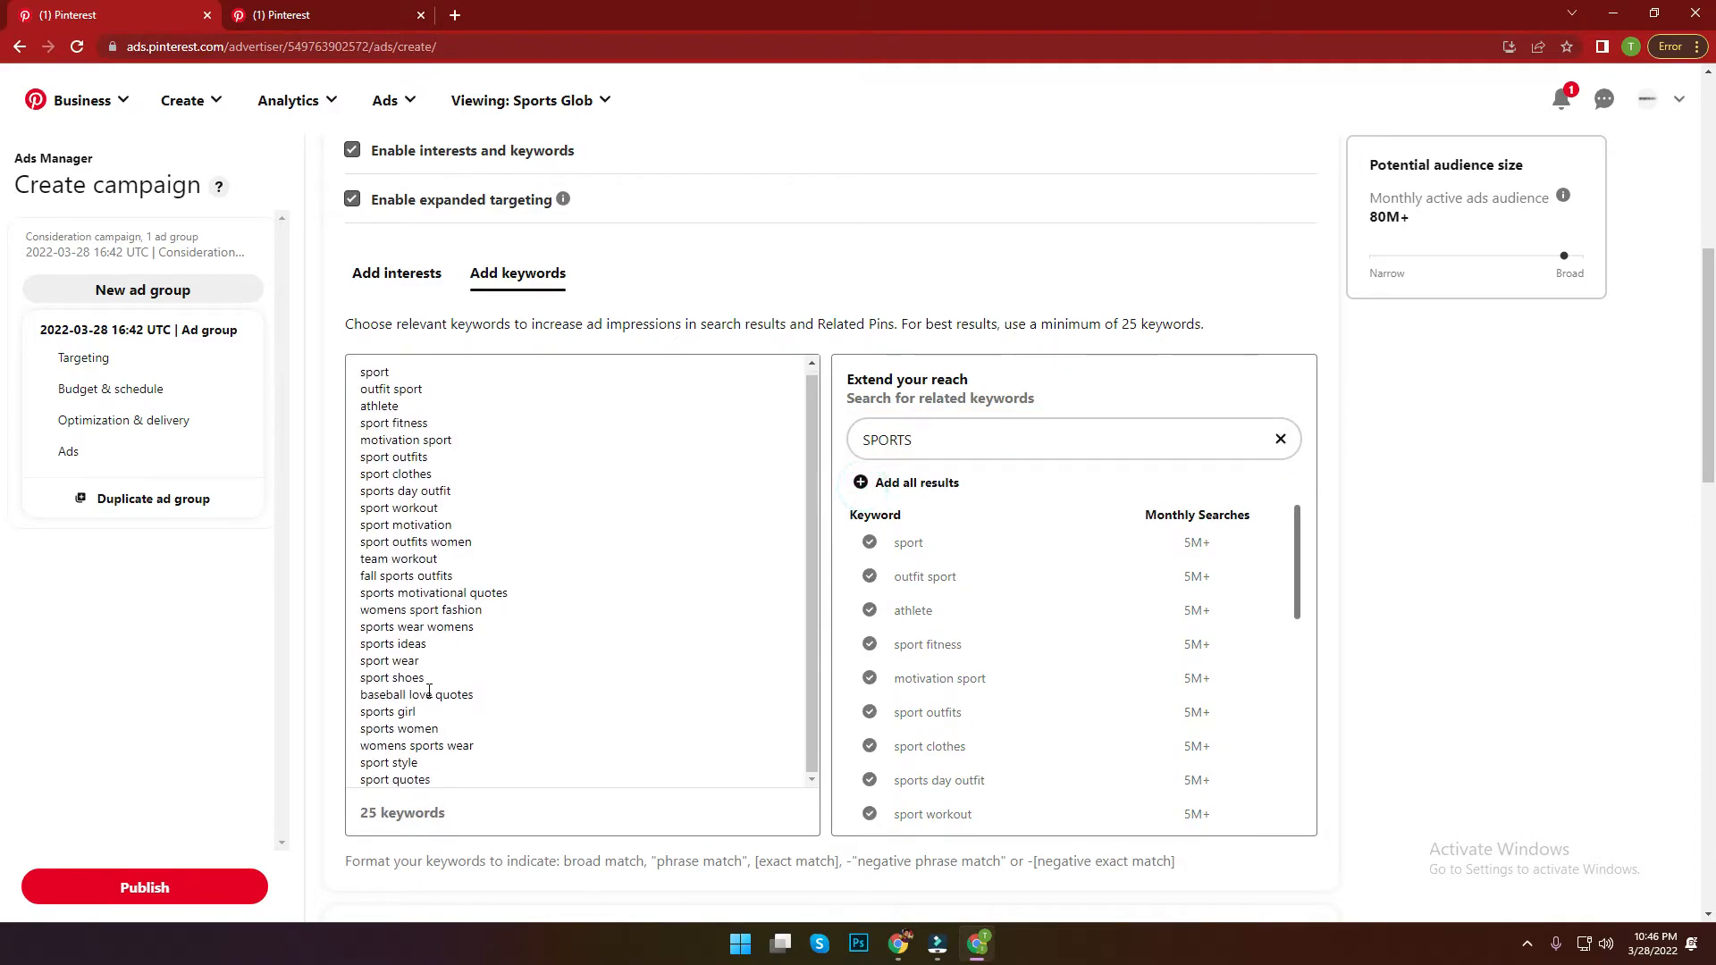
# Step: Prefix every keyword in the list with #, from "sport" through "sport quotes", to turn them into hashtags
pyautogui.click(361, 378)
pyautogui.write('#')
pyautogui.click(361, 395)
pyautogui.write('#')
pyautogui.click(357, 414)
pyautogui.write('#')
pyautogui.click(358, 430)
pyautogui.write('#')
pyautogui.click(357, 447)
pyautogui.write('#')
pyautogui.click(358, 462)
pyautogui.write('#')
pyautogui.click(358, 480)
pyautogui.write('#')
pyautogui.click(357, 497)
pyautogui.write('#')
pyautogui.click(360, 514)
pyautogui.write('#')
pyautogui.click(357, 530)
pyautogui.write('#')
pyautogui.click(357, 548)
pyautogui.write('#')
pyautogui.click(356, 564)
pyautogui.write('#')
pyautogui.click(358, 582)
pyautogui.write('#')
pyautogui.click(357, 598)
pyautogui.write('#')
pyautogui.click(359, 615)
pyautogui.write('#')
pyautogui.click(357, 632)
pyautogui.write('#')
pyautogui.click(358, 650)
pyautogui.write('#')
pyautogui.click(357, 667)
pyautogui.write('#')
pyautogui.click(358, 684)
pyautogui.write('#')
pyautogui.click(357, 701)
pyautogui.write('#')
pyautogui.click(357, 717)
pyautogui.write('#')
pyautogui.click(358, 752)
pyautogui.write('#')
pyautogui.click(361, 732)
pyautogui.write('#')
pyautogui.click(357, 767)
pyautogui.write('#')
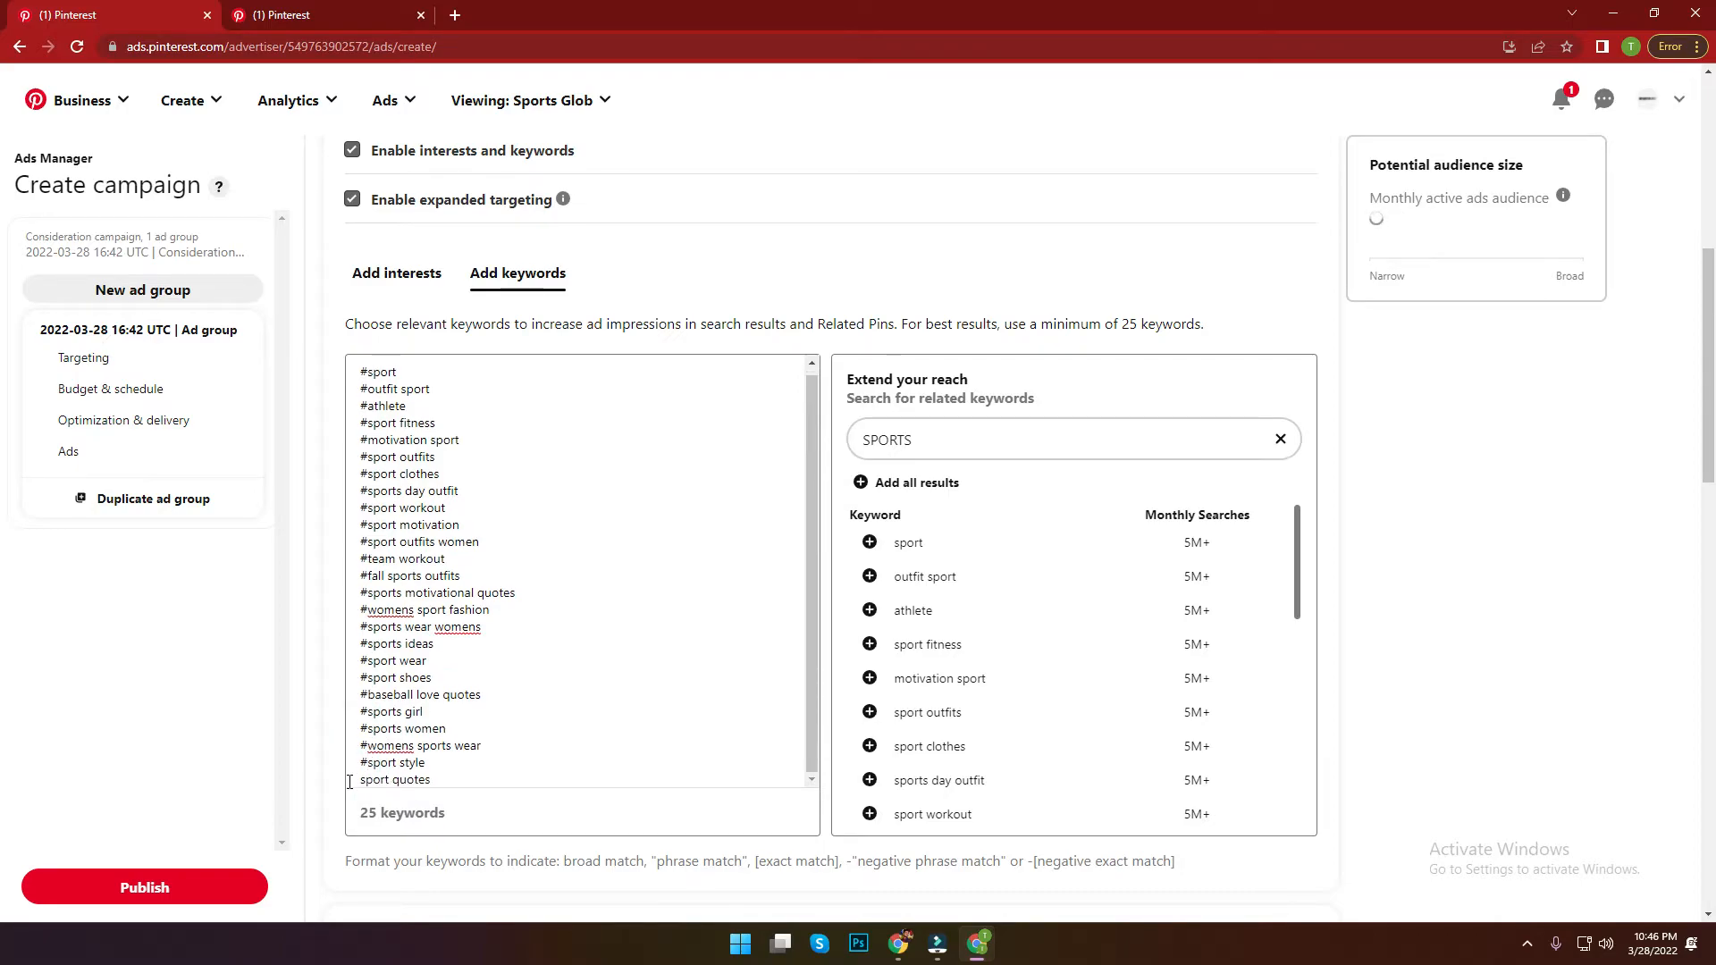
pyautogui.click(358, 780)
pyautogui.write('#')
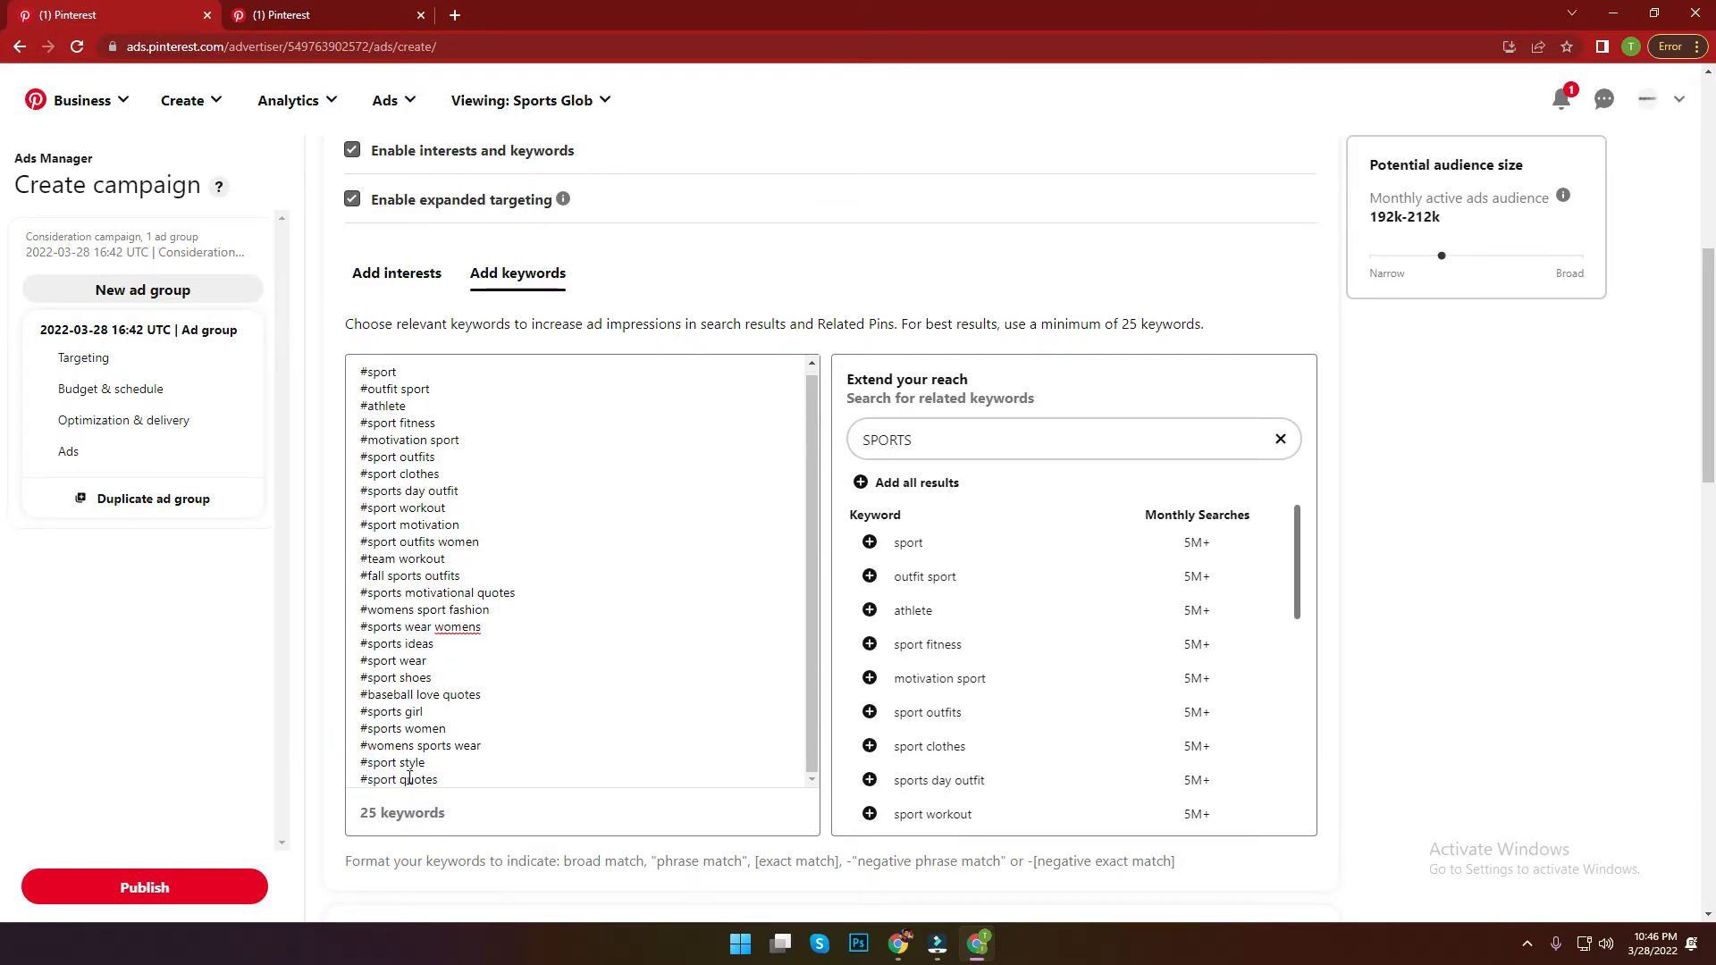
pyautogui.click(409, 780)
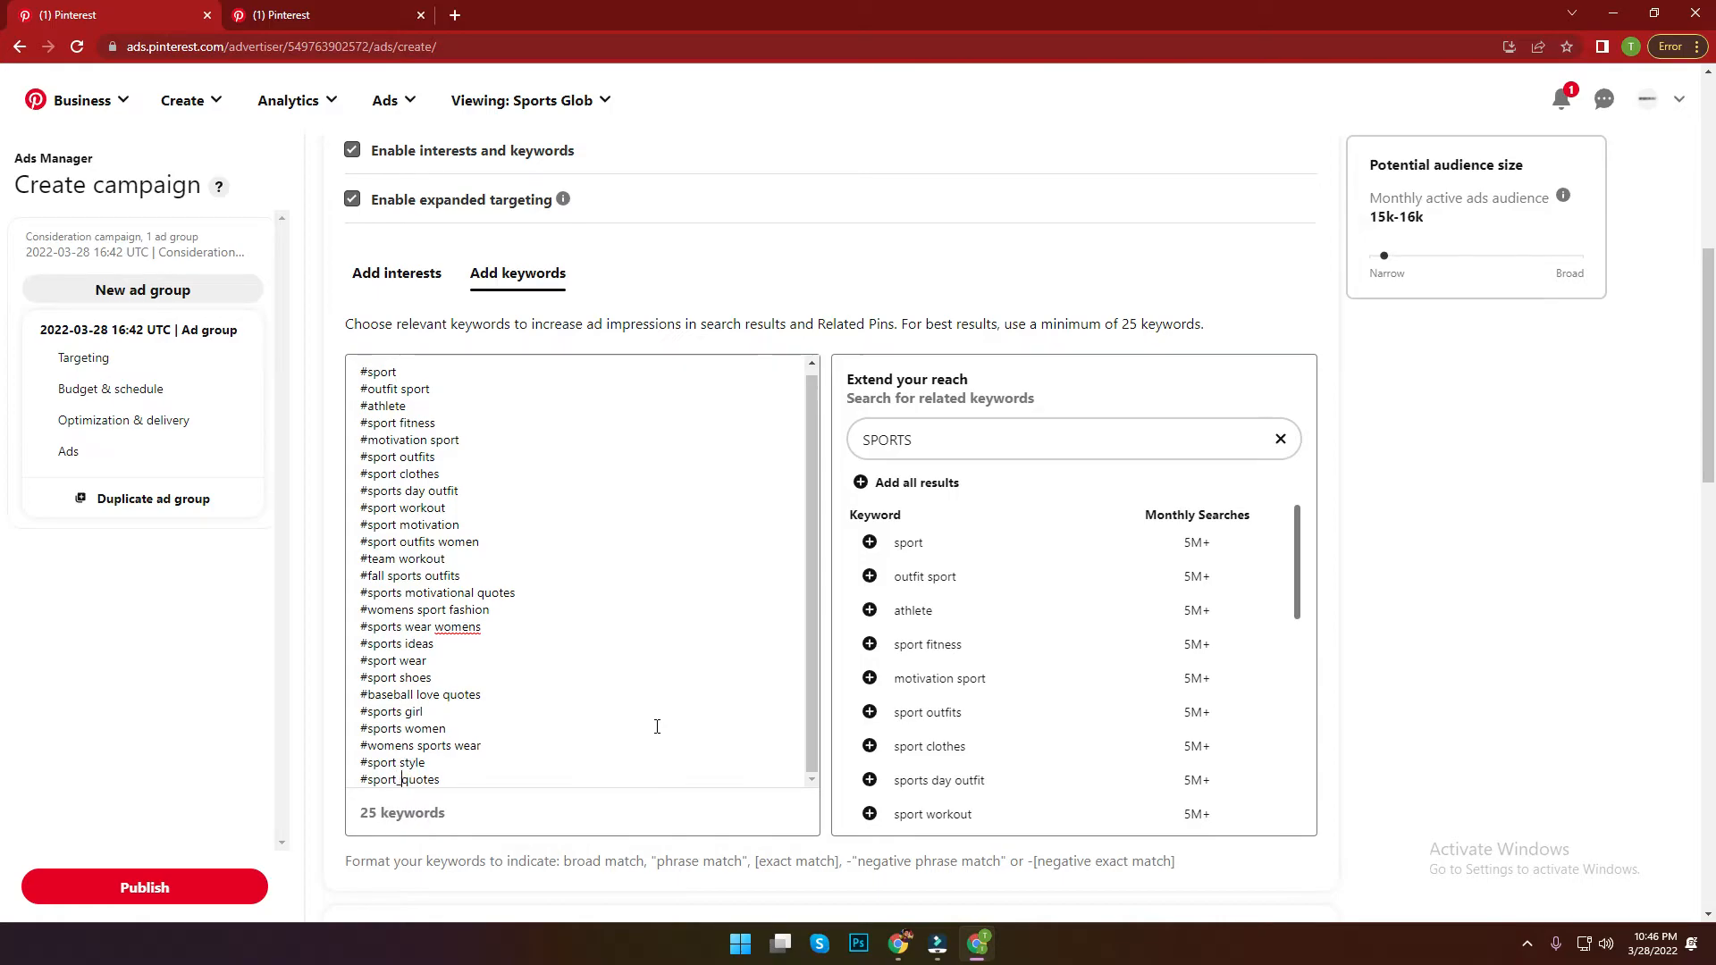
# Step: Replace the spaces in every multi-word hashtag of the keyword list with underscores, from #sport_quotes up to #outfit_sport
pyautogui.press('BackSpace')
pyautogui.write('_')
pyautogui.press('Up')
pyautogui.press('BackSpace')
pyautogui.write('_')
pyautogui.press('Up')
pyautogui.press('BackSpace')
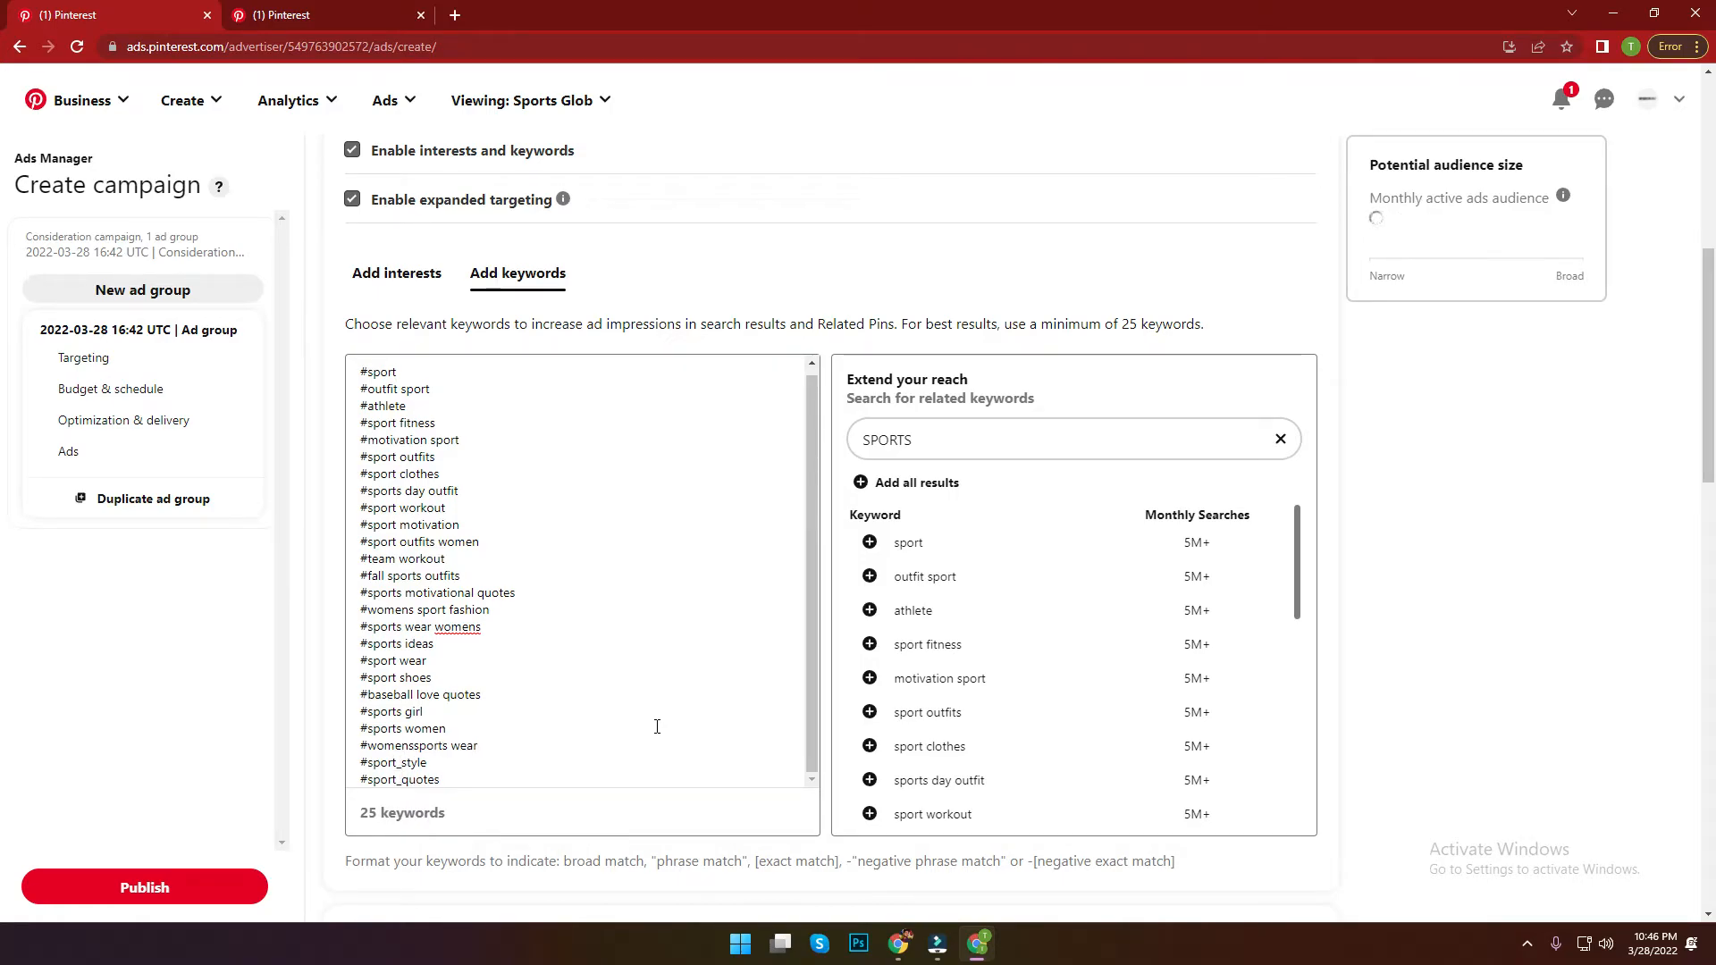
pyautogui.write('_')
pyautogui.hotkey('ctrl', 'Right')
pyautogui.press('BackSpace')
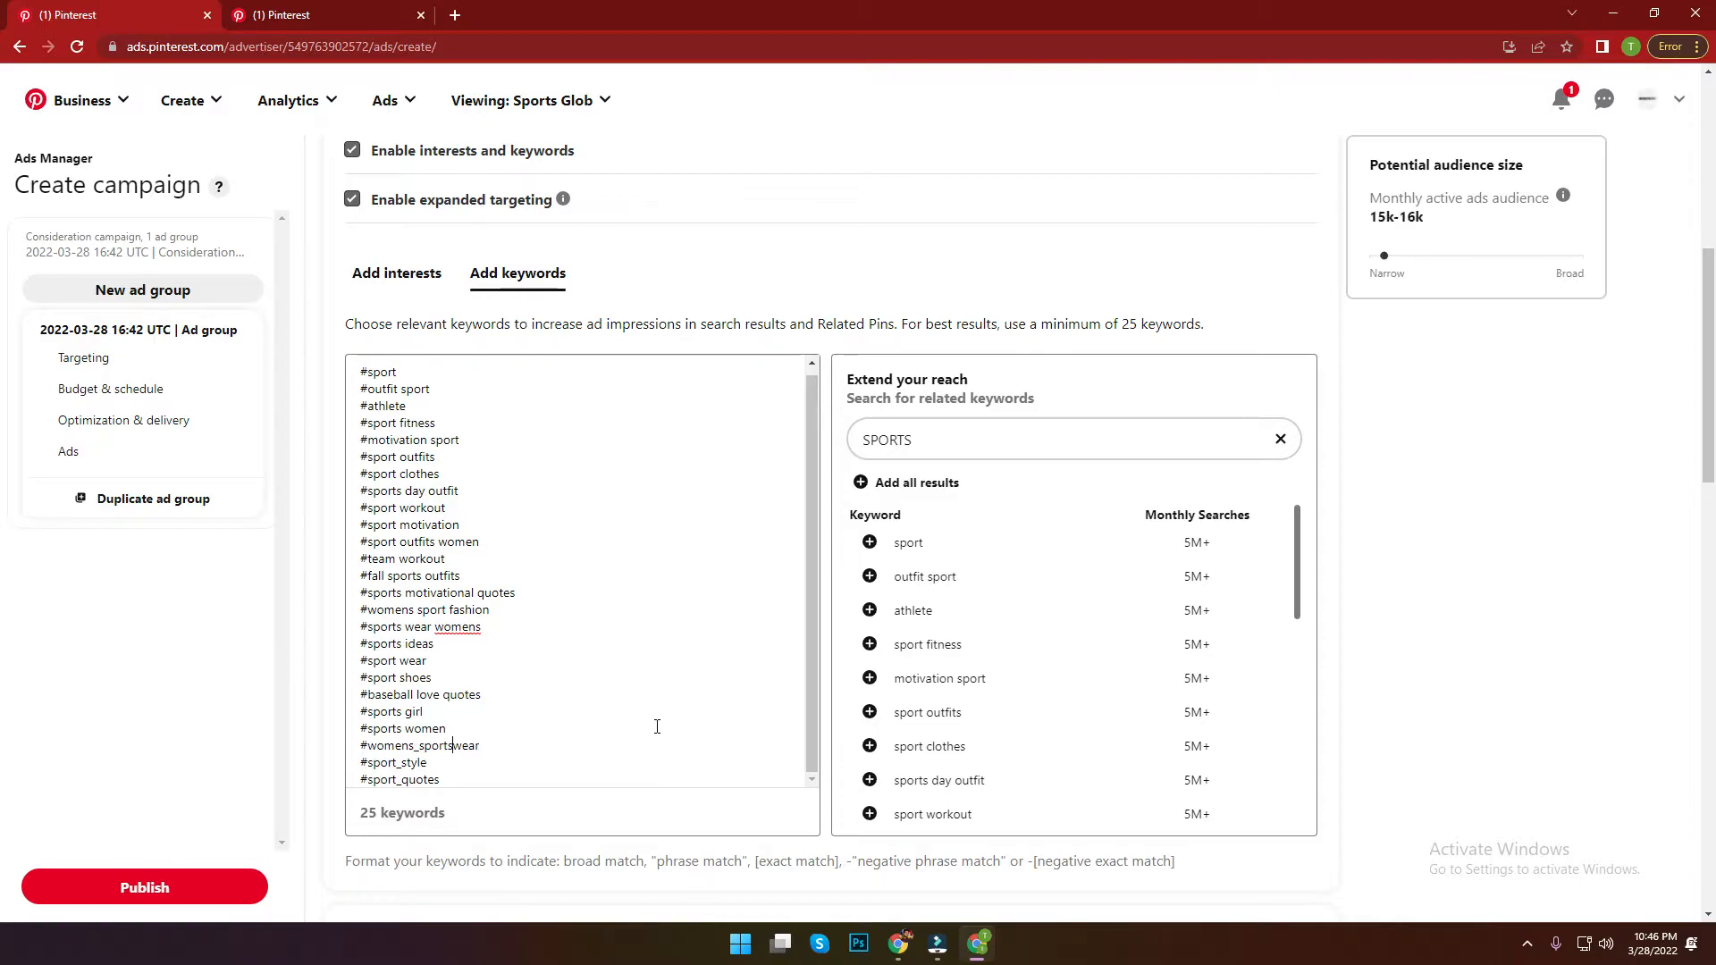
pyautogui.press('Up')
pyautogui.press('Delete')
pyautogui.write('_')
pyautogui.press('Up')
pyautogui.press('Up')
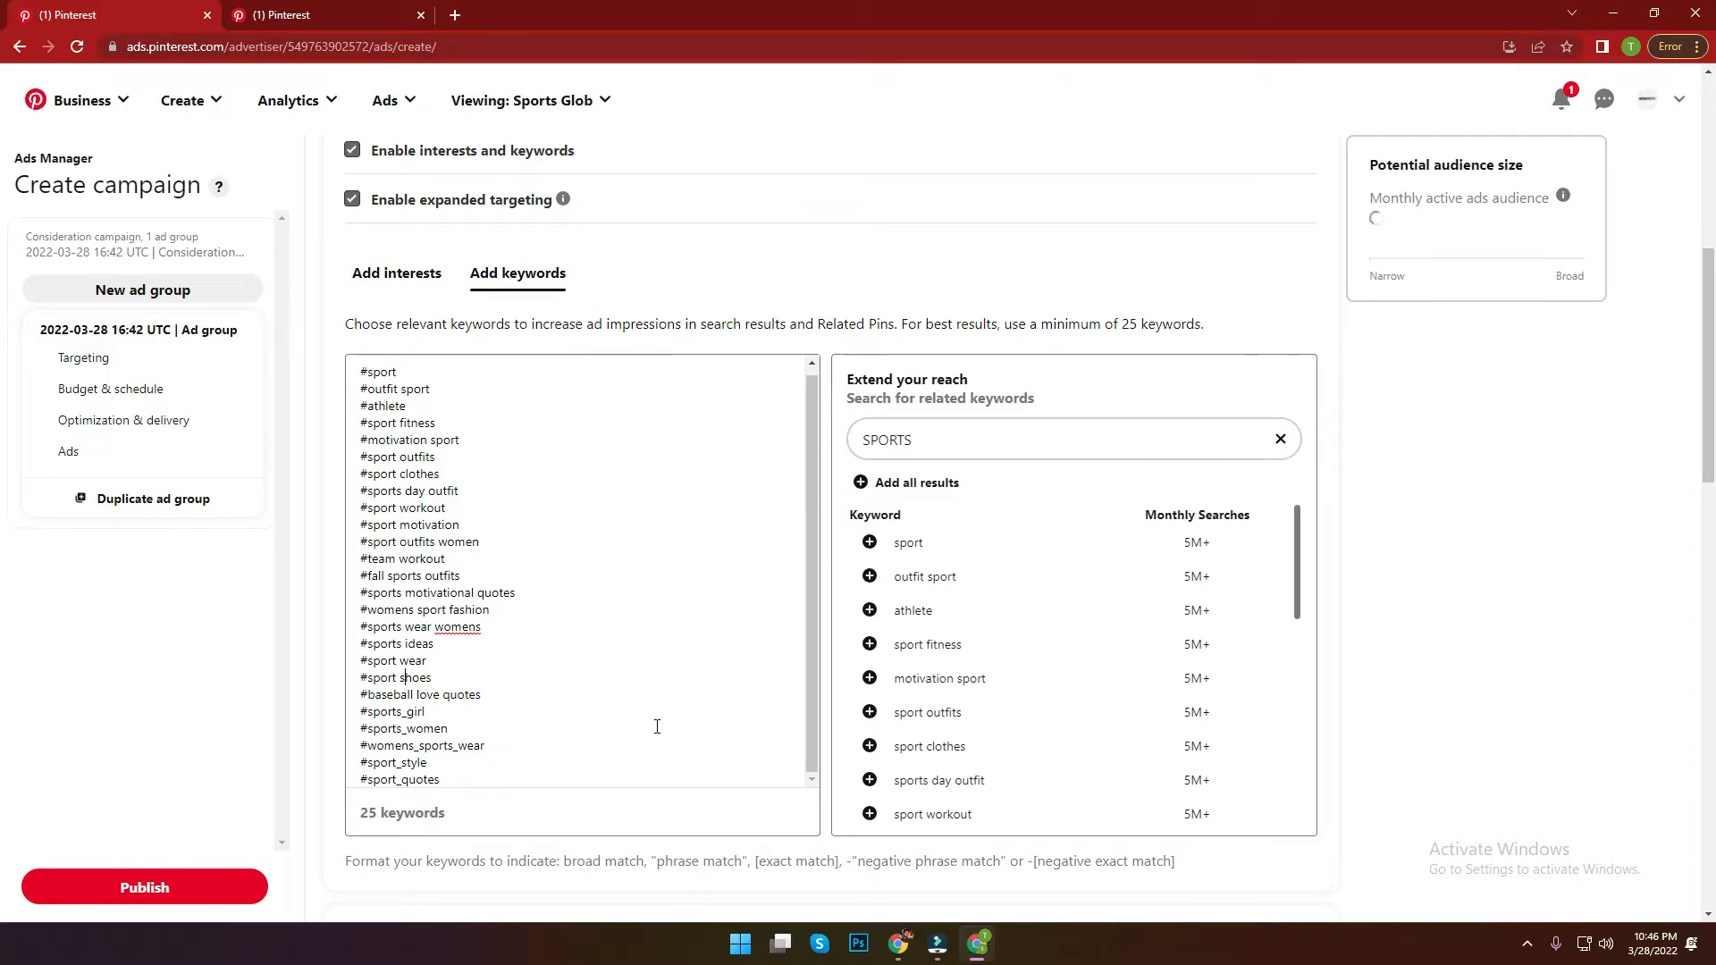
pyautogui.press('Delete')
pyautogui.write('_')
pyautogui.press('Right')
pyautogui.press('Right')
pyautogui.press('Right')
pyautogui.press('Right')
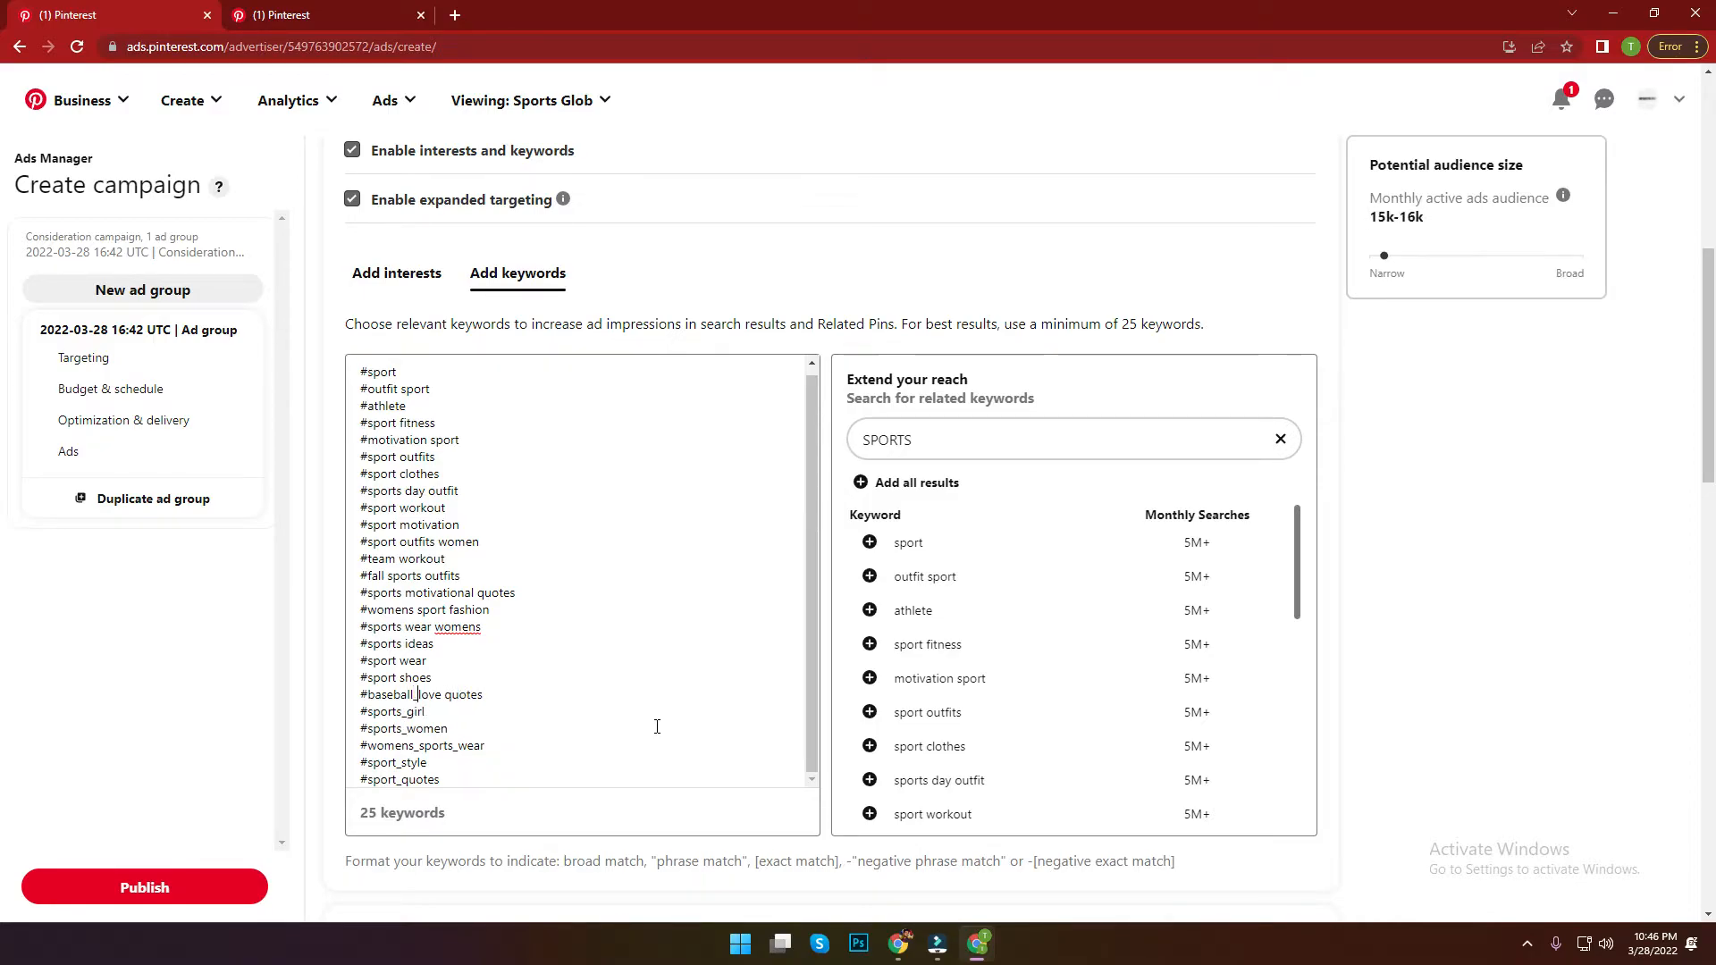
pyautogui.press('Delete')
pyautogui.write('_')
pyautogui.press('Left')
pyautogui.press('Left')
pyautogui.press('Left')
pyautogui.press('Left')
pyautogui.press('Left')
pyautogui.press('Delete')
pyautogui.write('_')
pyautogui.press('Up')
pyautogui.press('BackSpace')
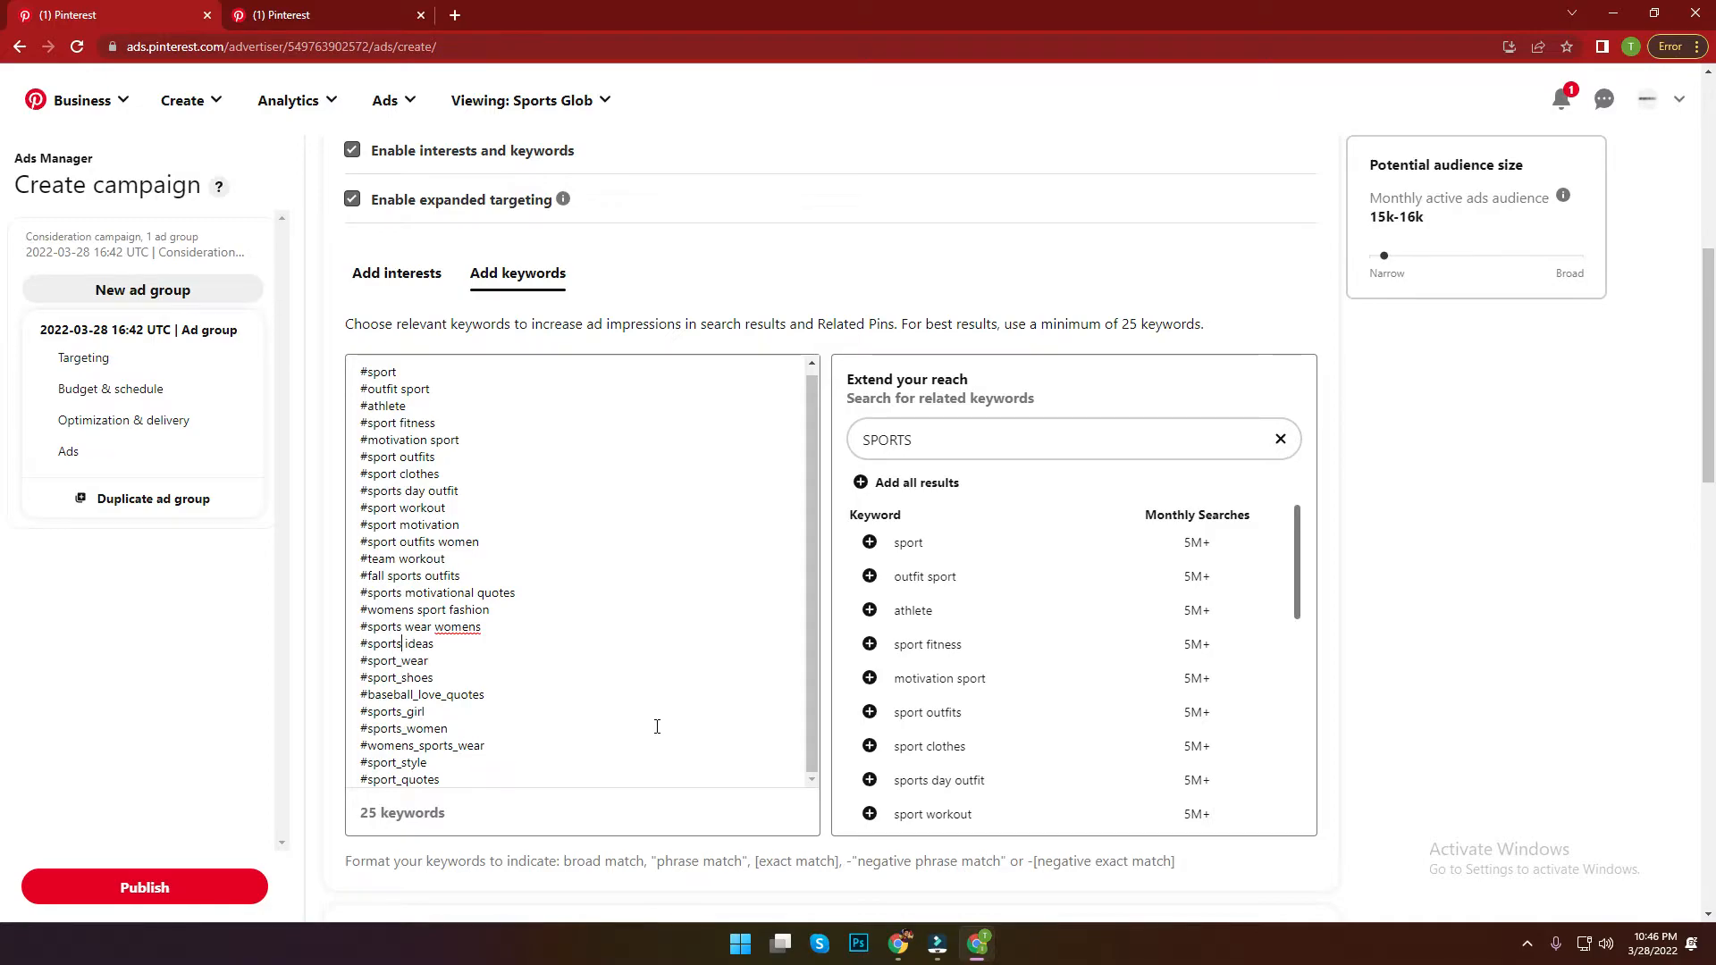
pyautogui.press('Delete')
pyautogui.write('_')
pyautogui.press('Up')
pyautogui.press('Delete')
pyautogui.write('_')
pyautogui.press('Delete')
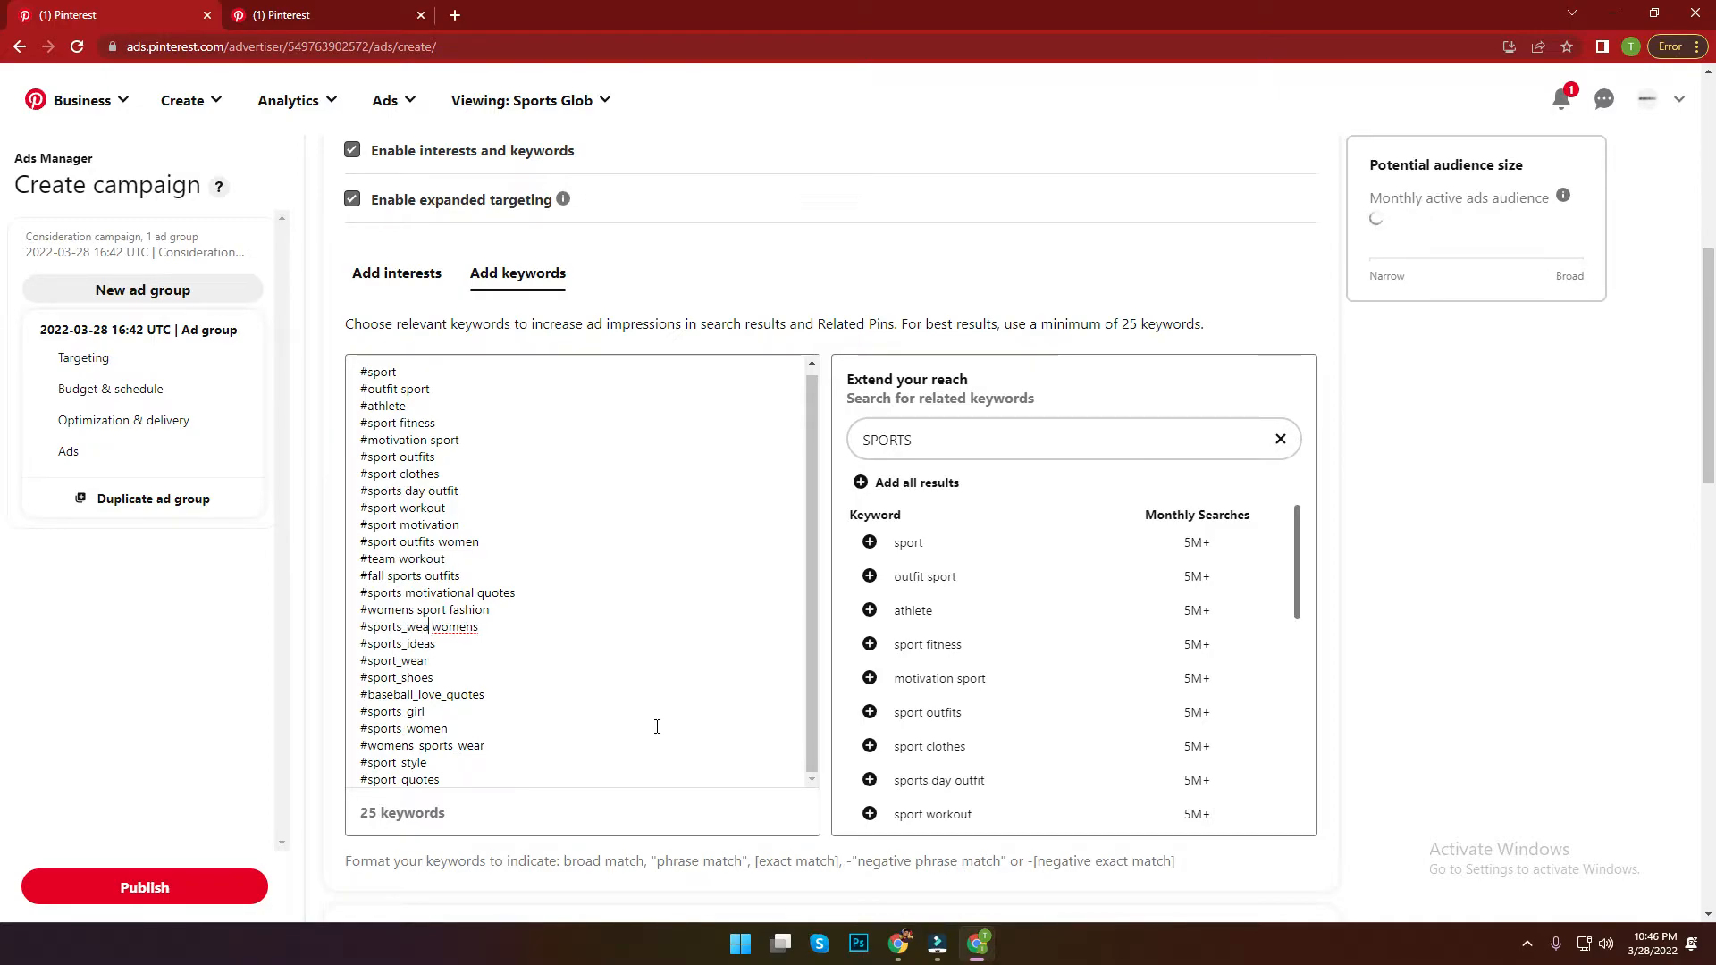
pyautogui.write('r_')
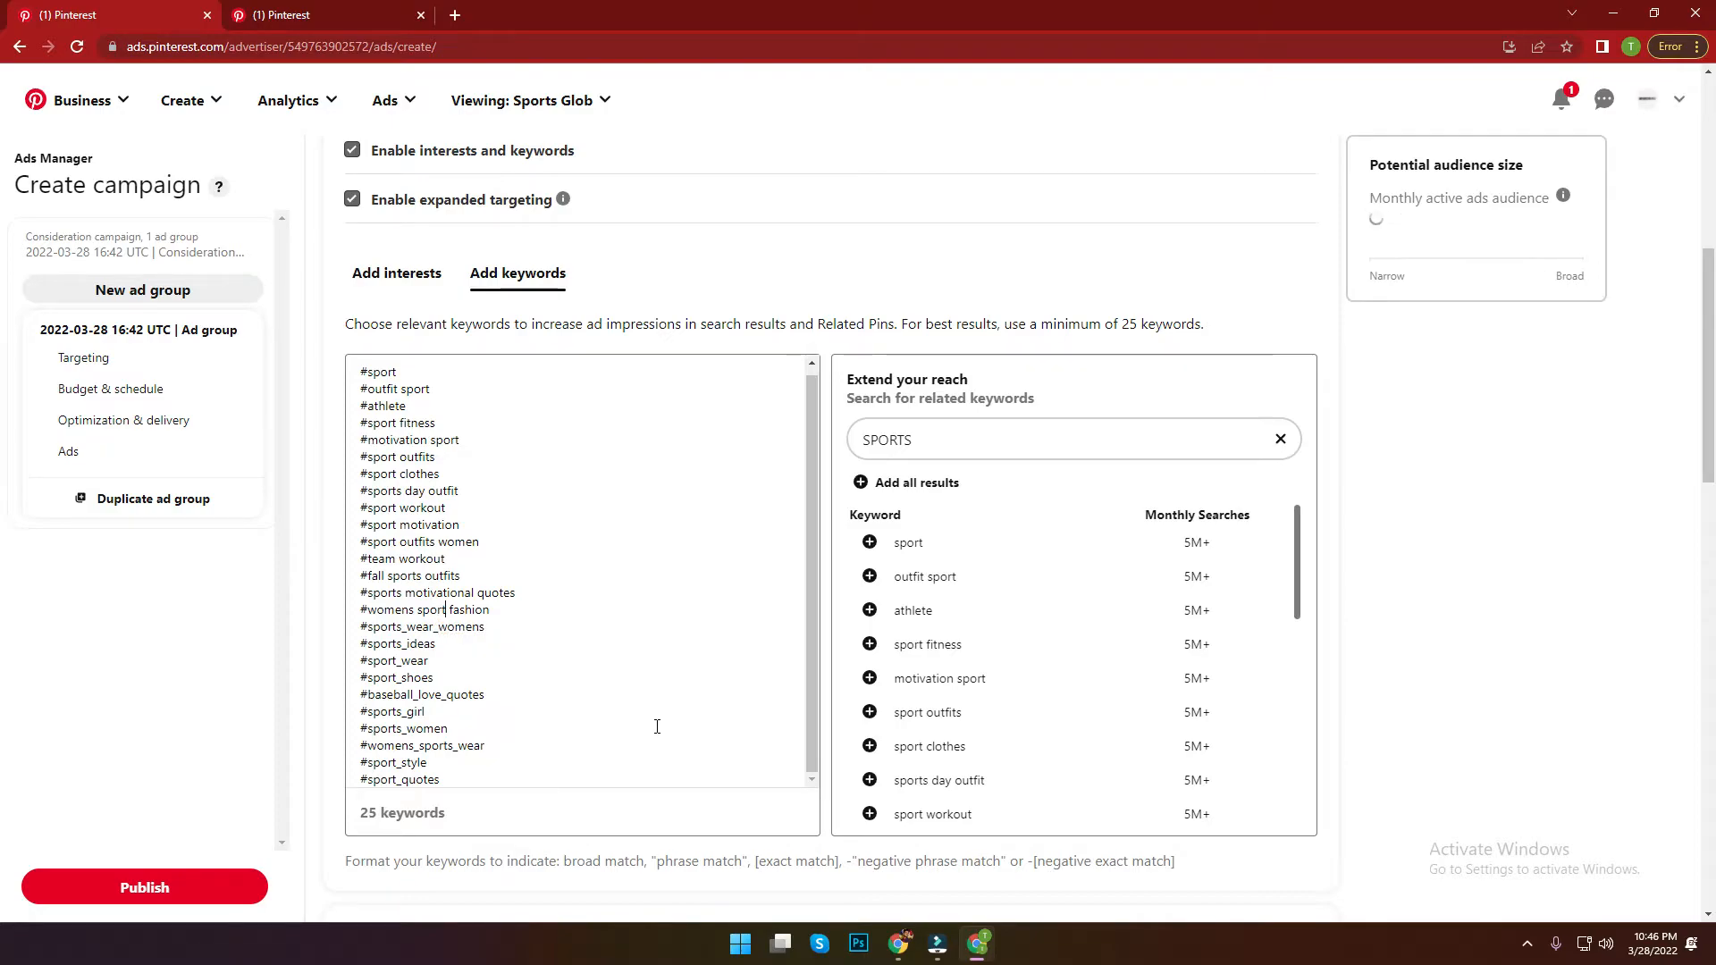
pyautogui.press('Right')
pyautogui.press('Delete')
pyautogui.write('_')
pyautogui.press('BackSpace')
pyautogui.write('_')
pyautogui.press('Up')
pyautogui.press('Delete')
pyautogui.write('_')
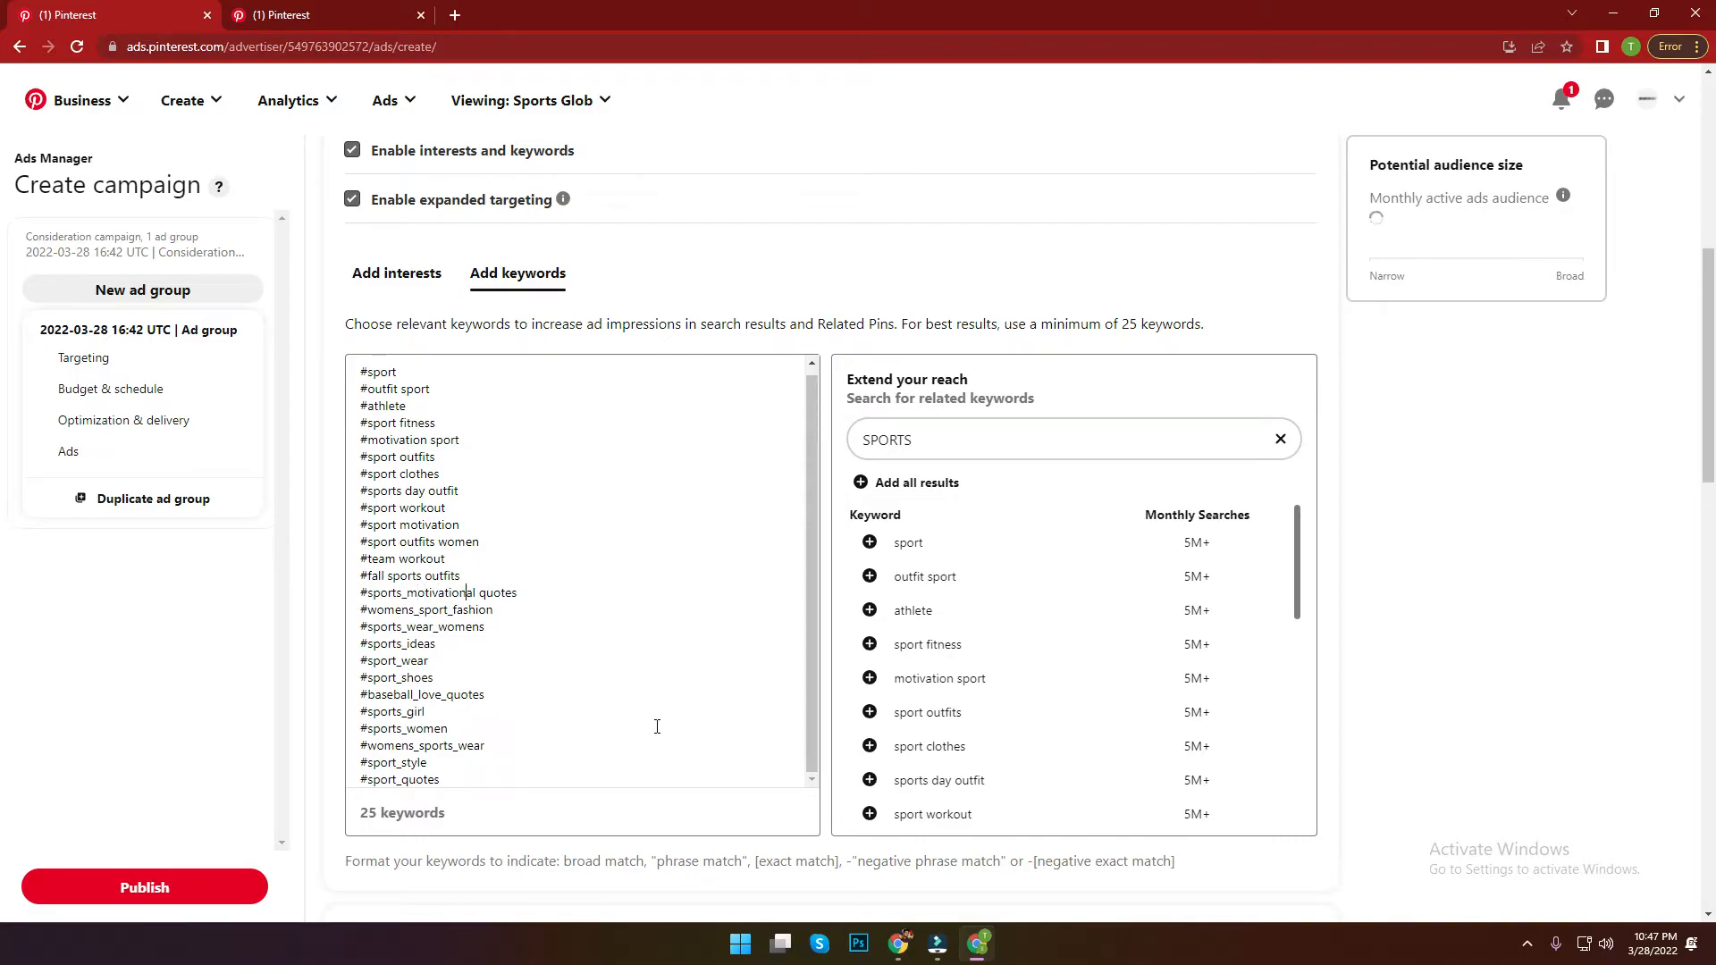
pyautogui.press('BackSpace')
pyautogui.write('_')
pyautogui.press('Up')
pyautogui.hotkey('ctrl', 'Left')
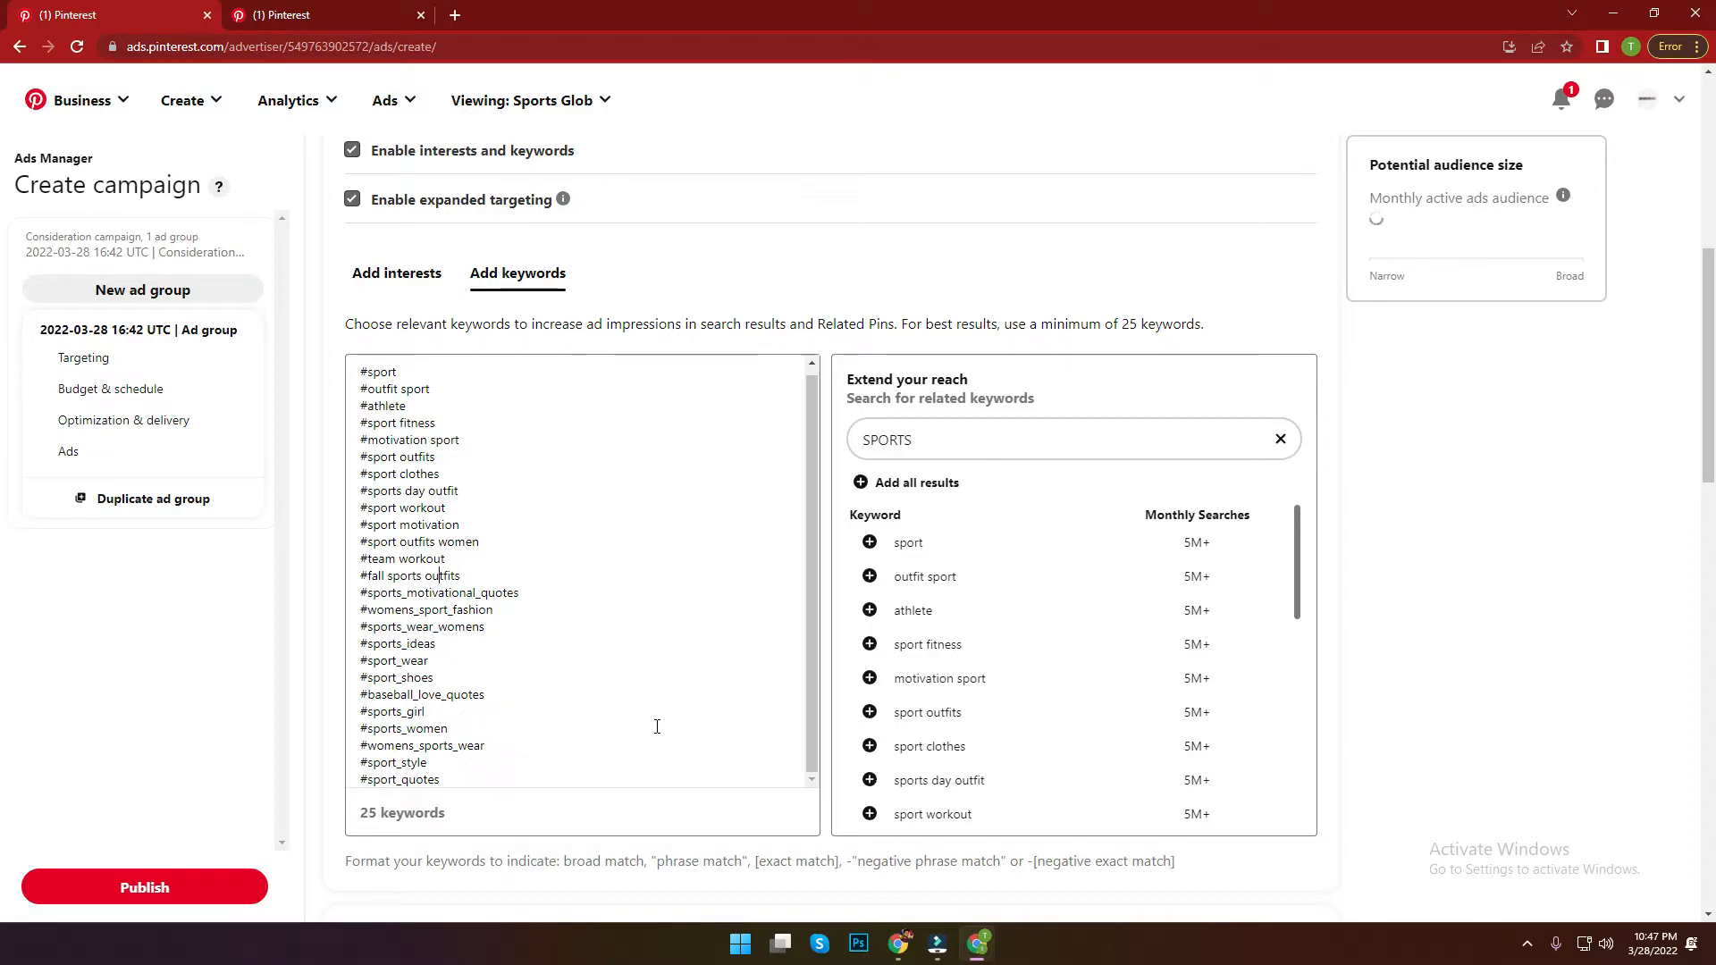
pyautogui.press('BackSpace')
pyautogui.write('_')
pyautogui.press('BackSpace')
pyautogui.write('_')
pyautogui.press('Up')
pyautogui.hotkey('ctrl', 'Right')
pyautogui.press('BackSpace')
pyautogui.write('_')
pyautogui.press('Up')
pyautogui.press('BackSpace')
pyautogui.write('_')
pyautogui.hotkey('ctrl', 'Right')
pyautogui.press('BackSpace')
pyautogui.write('_')
pyautogui.press('Up')
pyautogui.press('BackSpace')
pyautogui.write('_')
pyautogui.press('Up')
pyautogui.press('BackSpace')
pyautogui.write('_')
pyautogui.press('Up')
pyautogui.press('BackSpace')
pyautogui.write('_')
pyautogui.press('BackSpace')
pyautogui.write('_')
pyautogui.press('Up')
pyautogui.press('BackSpace')
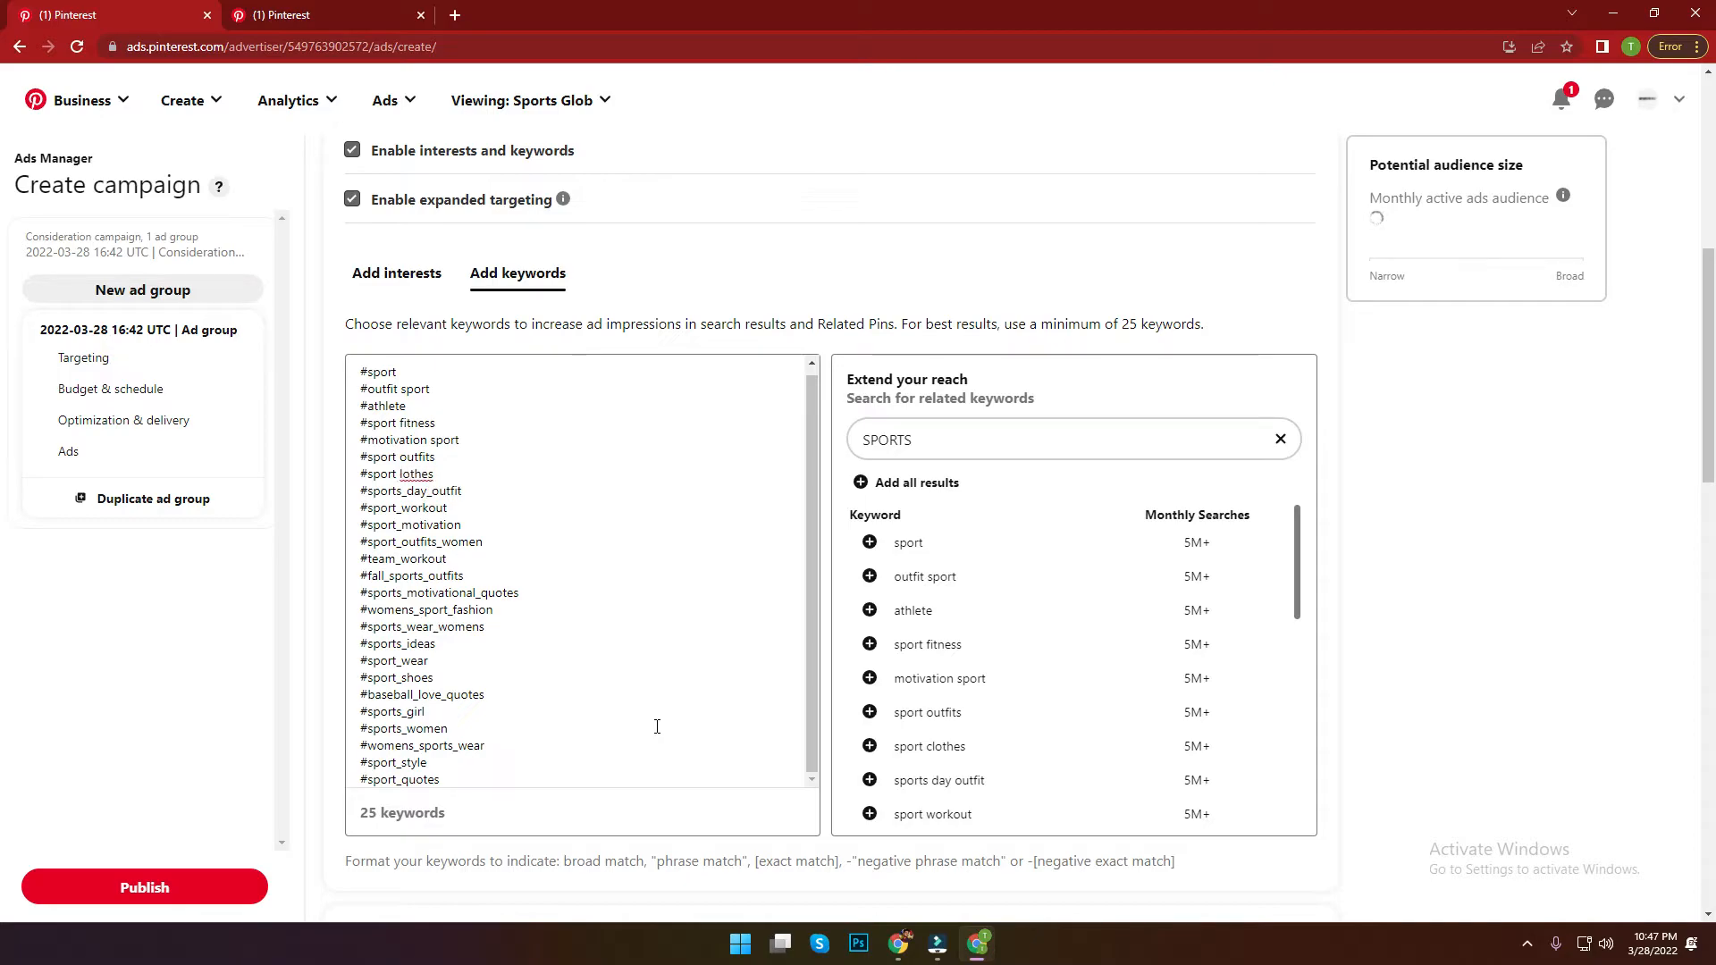
pyautogui.press('BackSpace')
pyautogui.write('_c')
pyautogui.write('_')
pyautogui.press('Delete')
pyautogui.write('_')
pyautogui.press('Up')
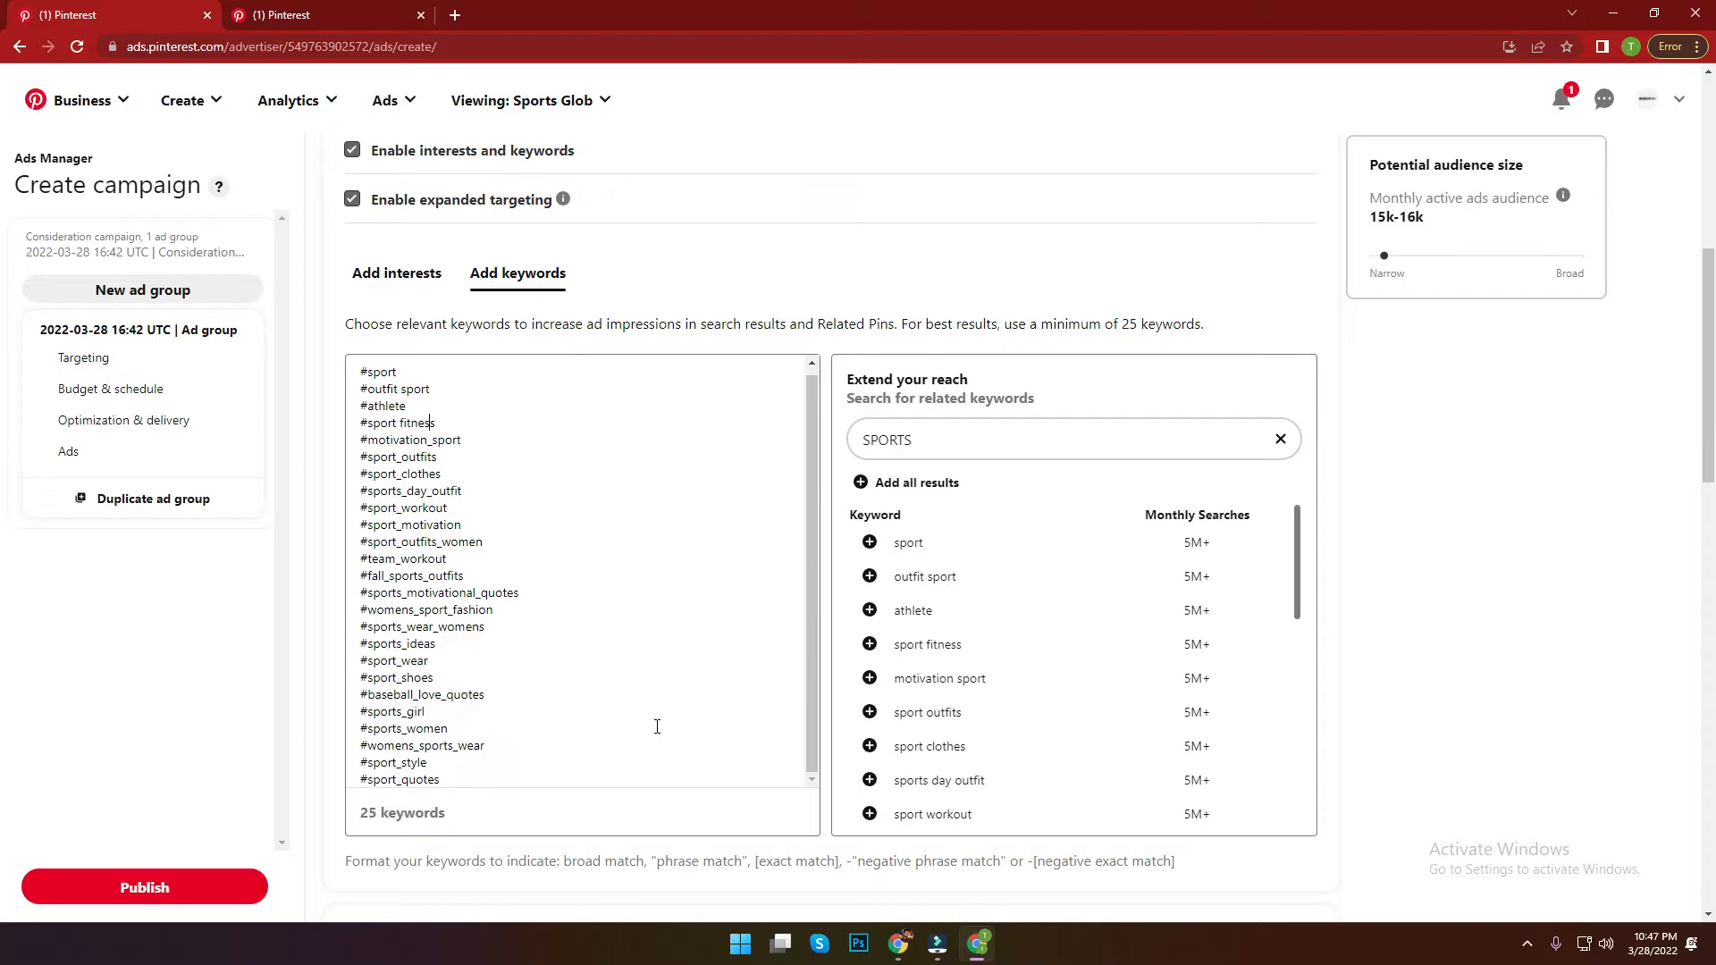
pyautogui.press('BackSpace')
pyautogui.write('_')
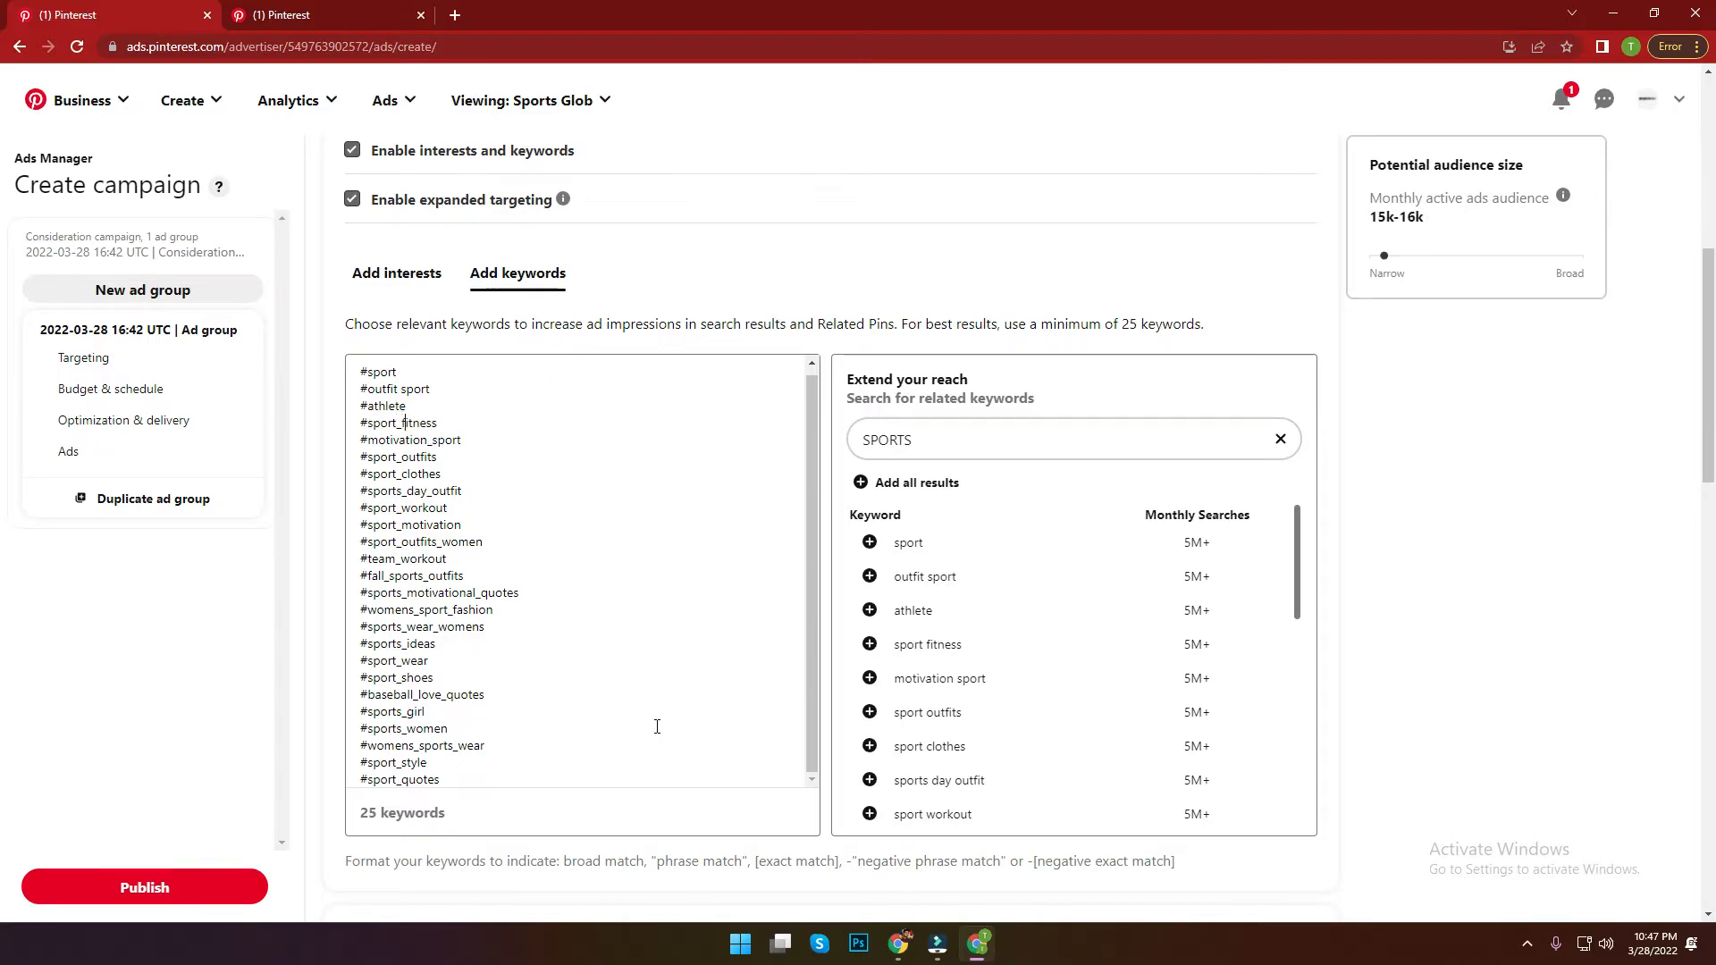
pyautogui.press('Up')
pyautogui.press('BackSpace')
pyautogui.write('_')
# Step: Copy the full hashtag list and view the SPORTS board's description field, closing the board editor without changes
pyautogui.hotkey('ctrl', 'a')
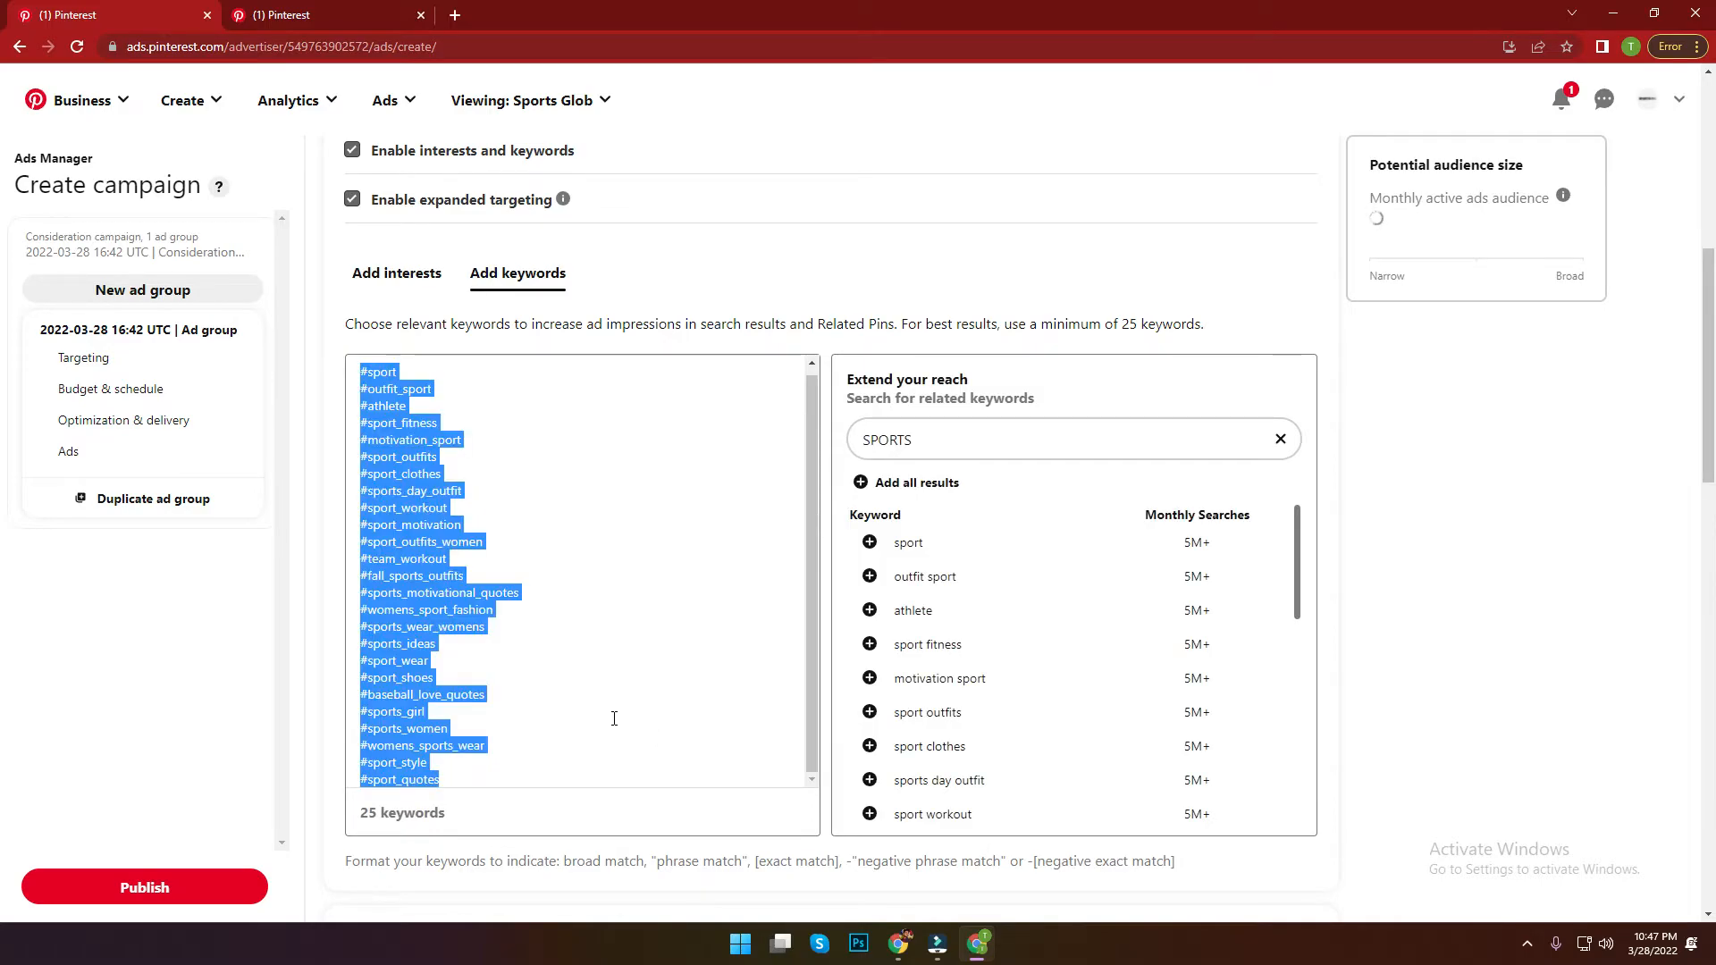
pyautogui.click(326, 15)
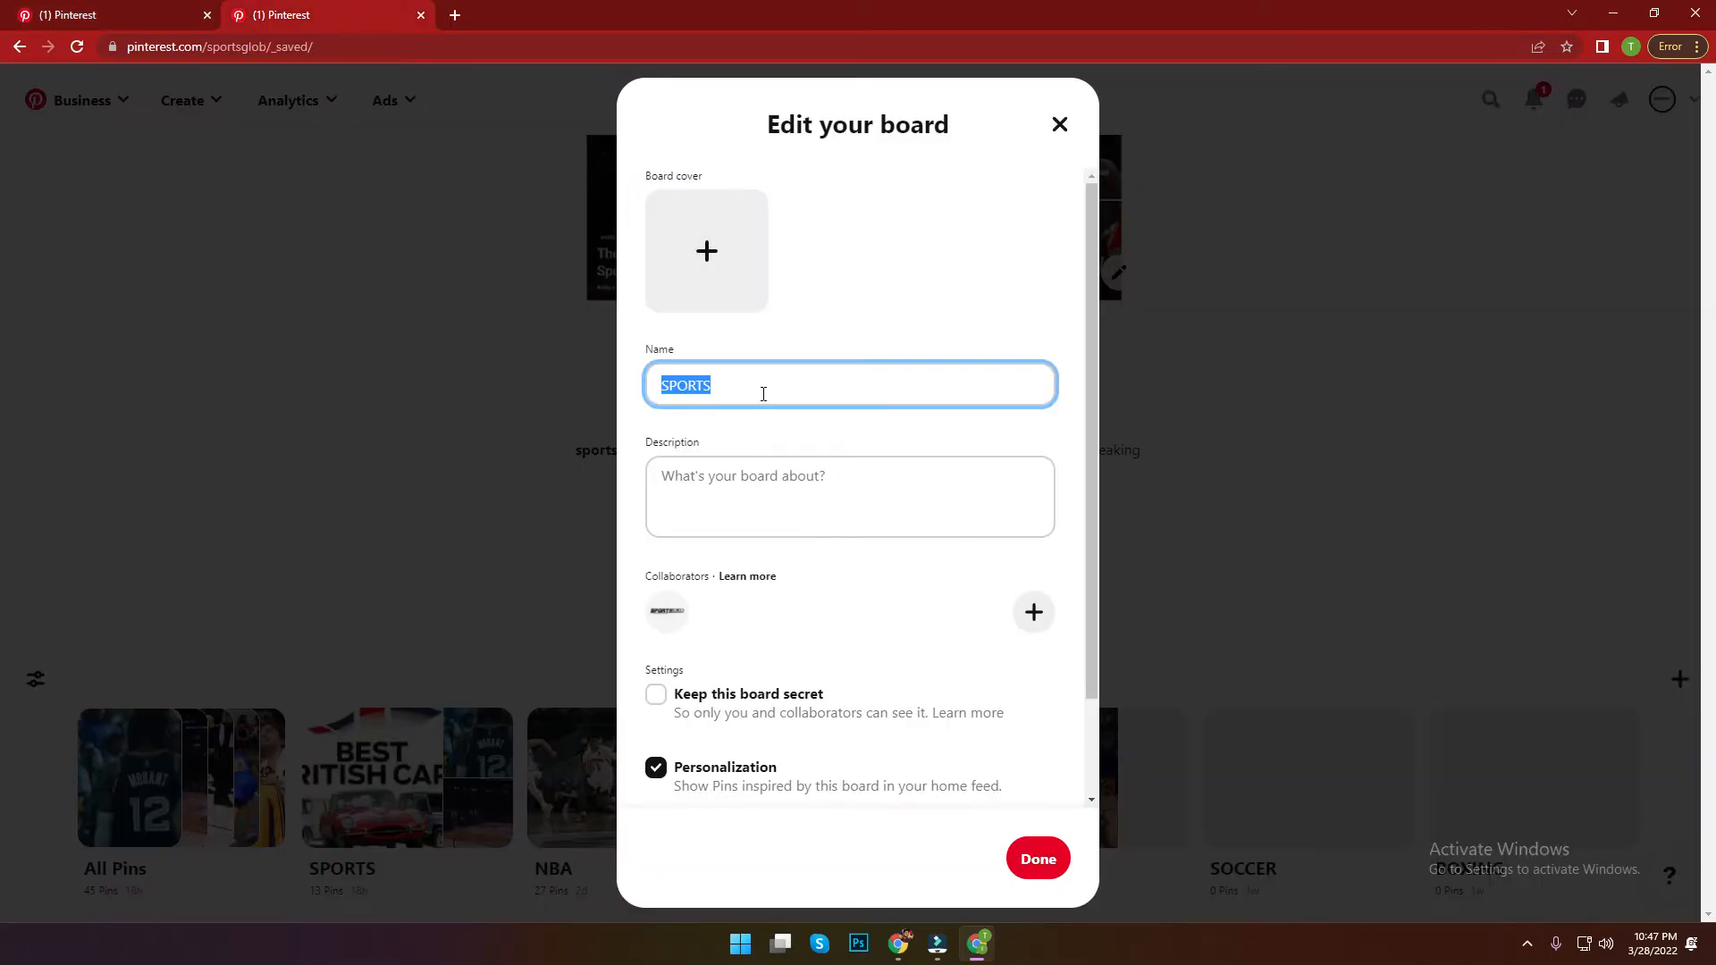
pyautogui.click(726, 391)
pyautogui.click(714, 483)
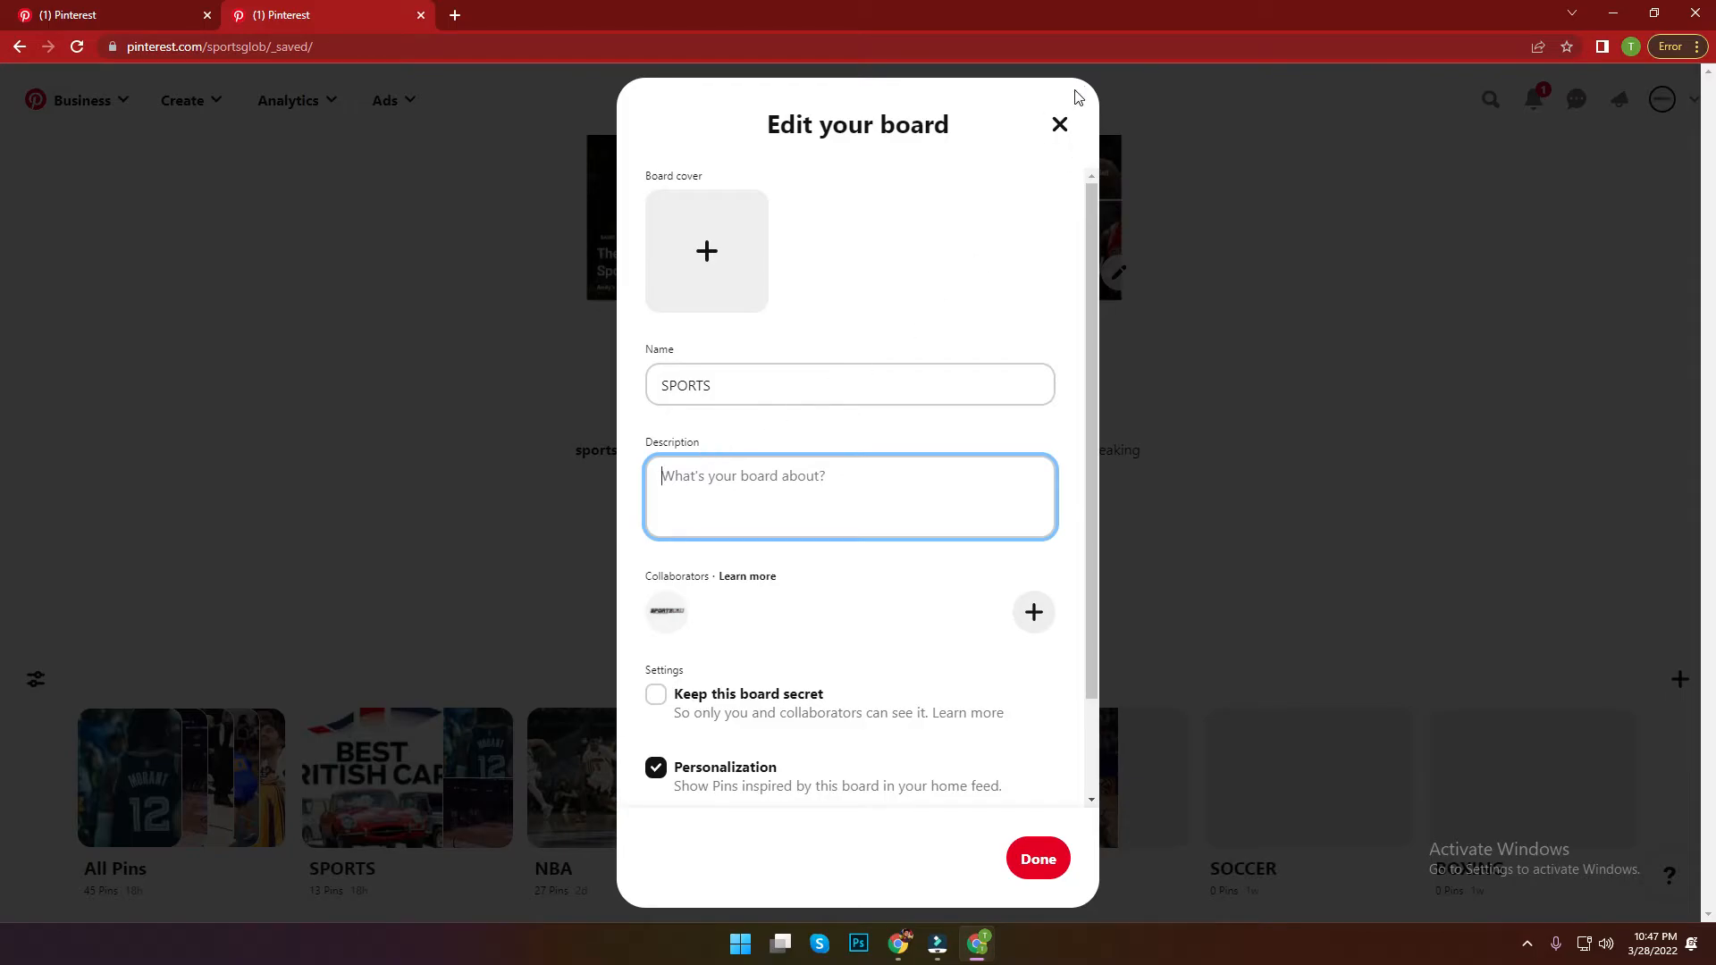
pyautogui.click(1060, 124)
# Step: Open sportsglob.com from the profile and look through its category navigation and article sections
pyautogui.click(626, 449)
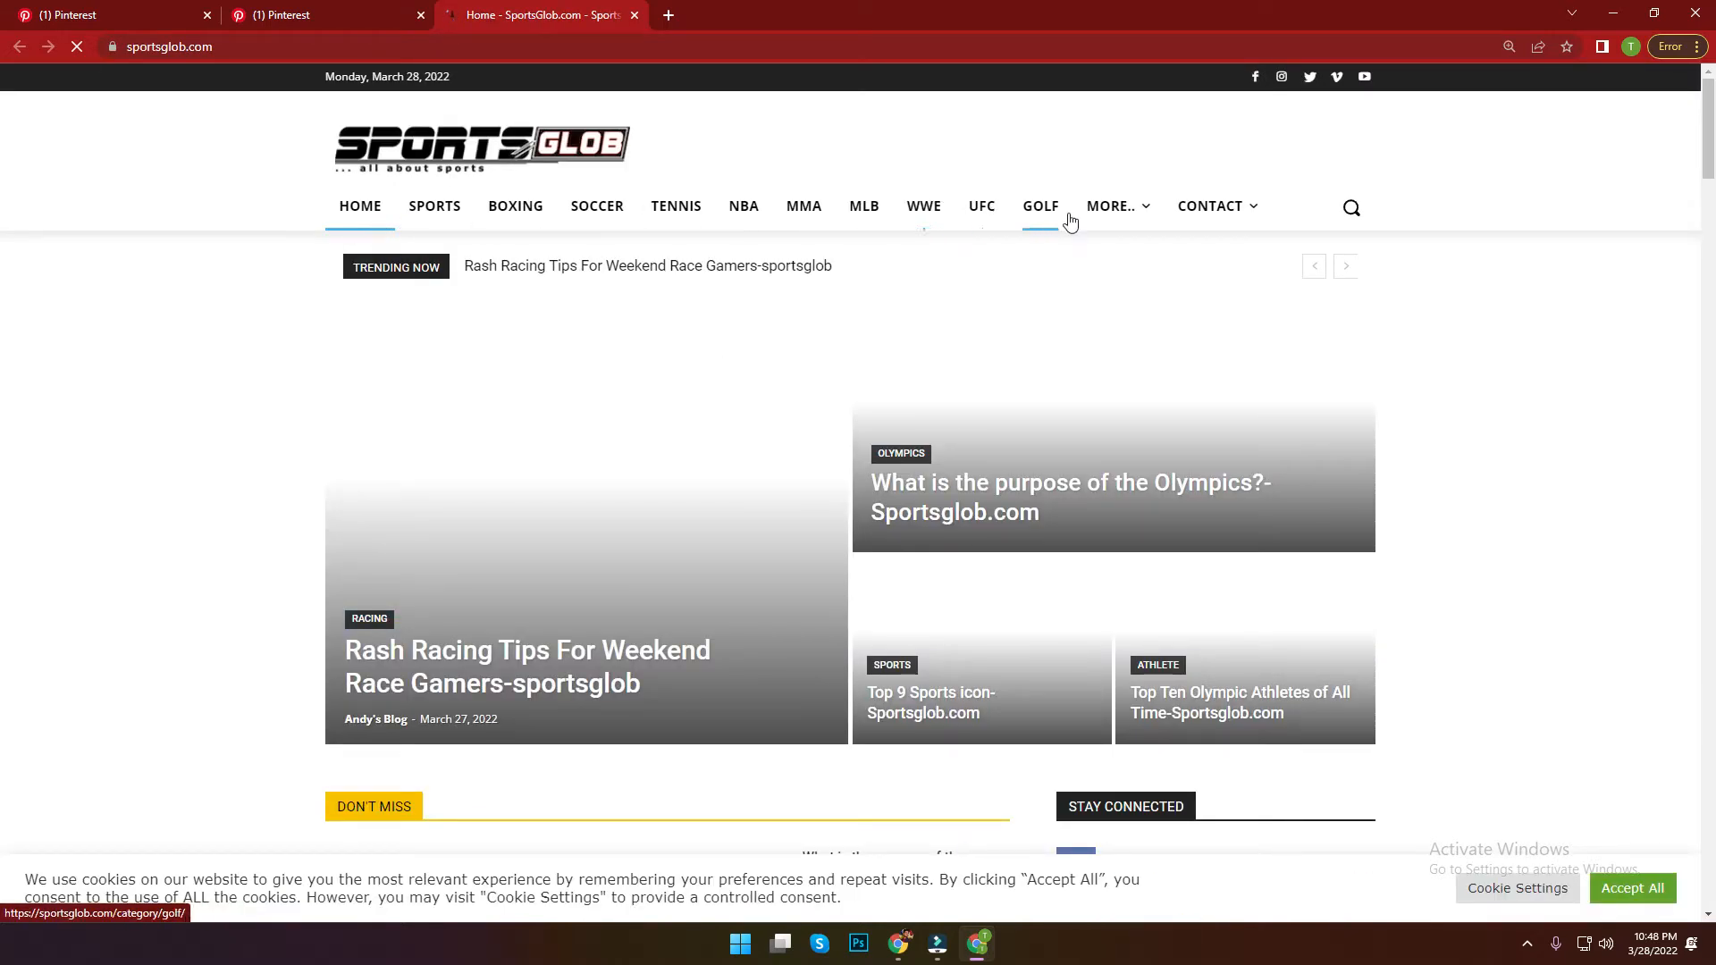
pyautogui.scroll(-6, 498, 410)
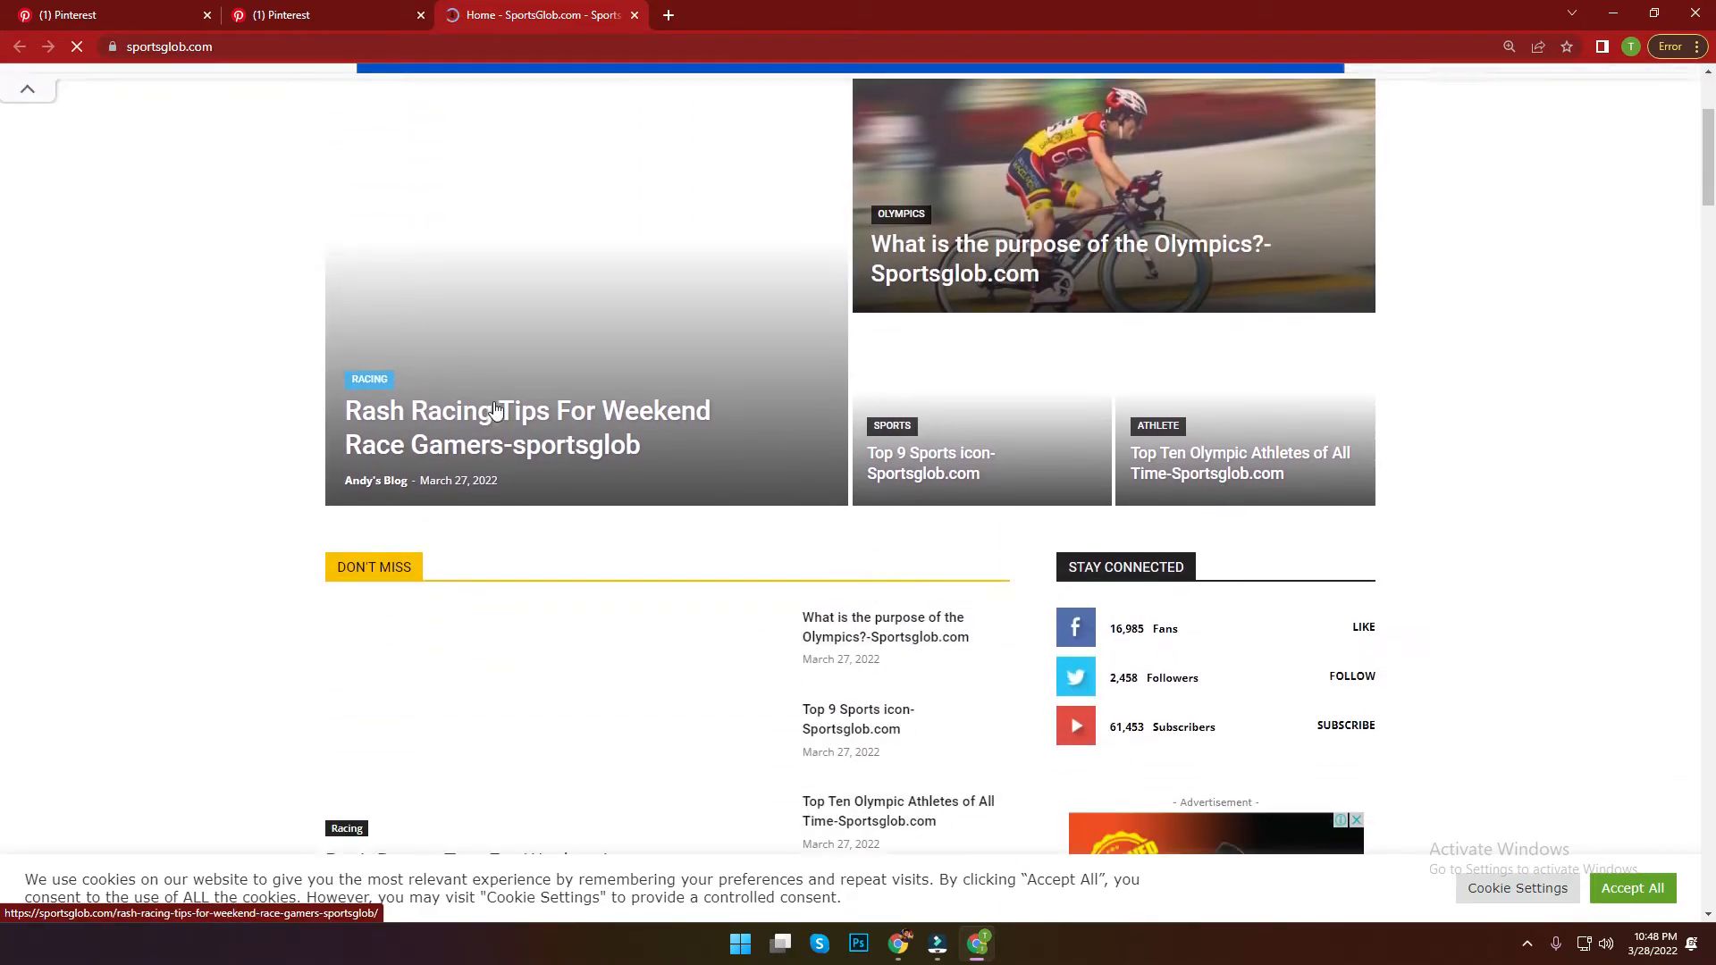
pyautogui.scroll(6, 452, 533)
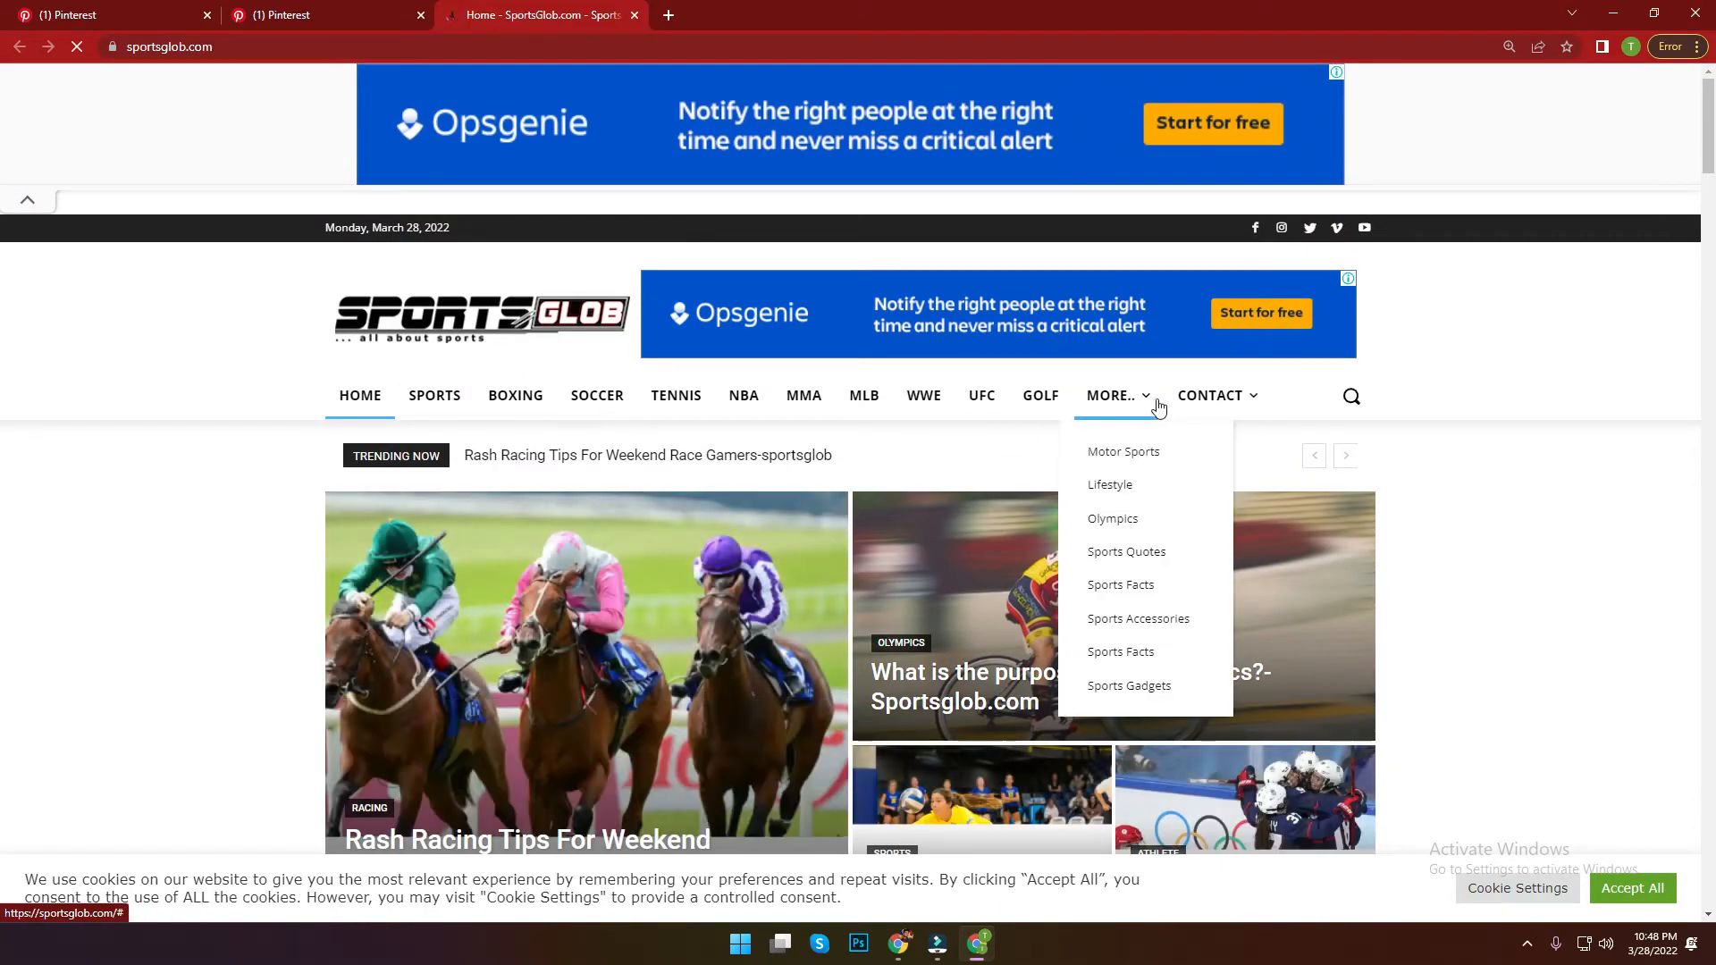
pyautogui.scroll(-7, 607, 507)
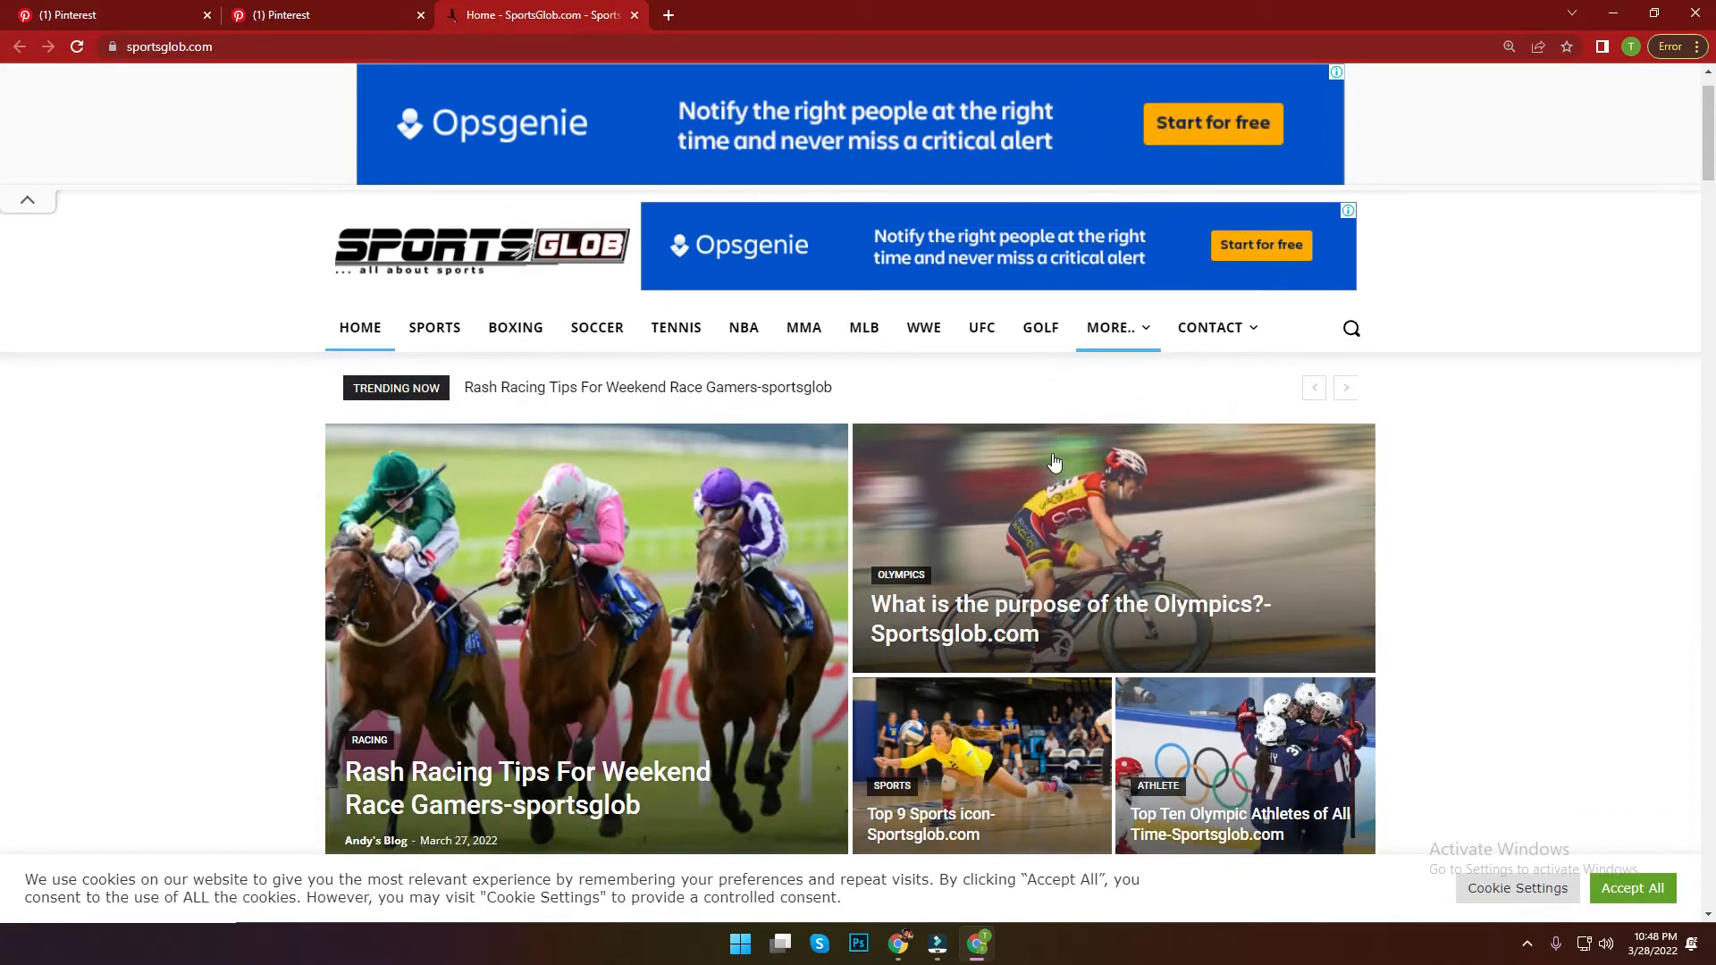
pyautogui.scroll(-10, 607, 508)
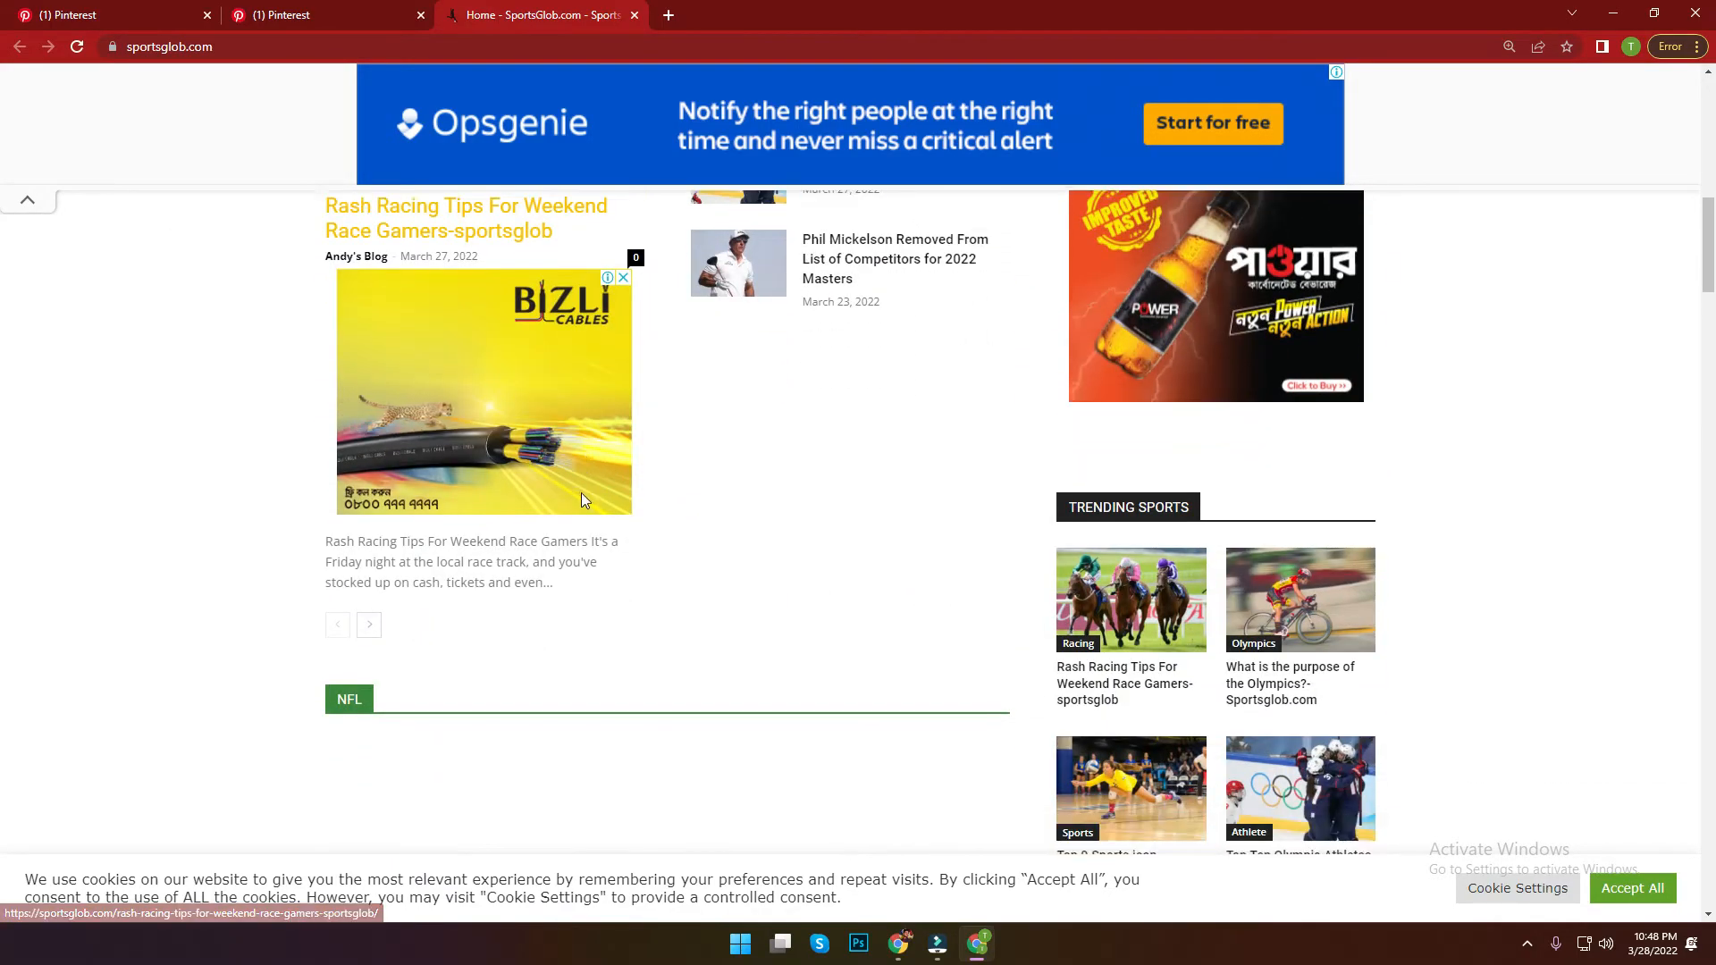
pyautogui.scroll(-15, 652, 549)
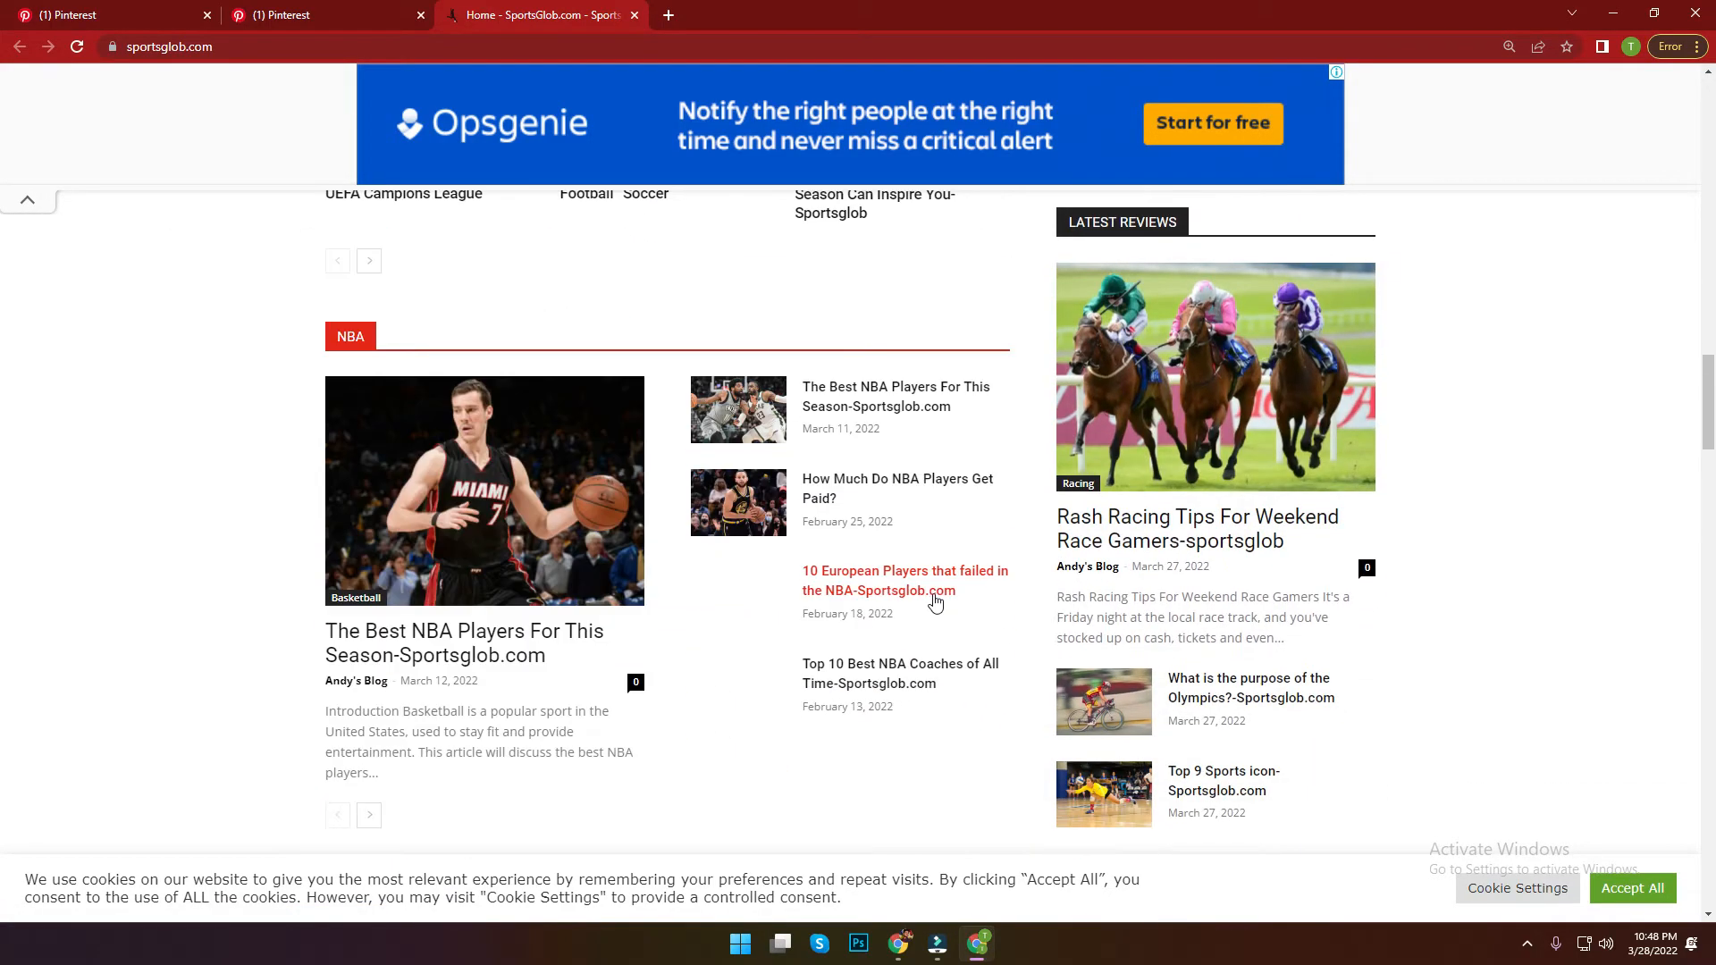
pyautogui.scroll(-15, 657, 548)
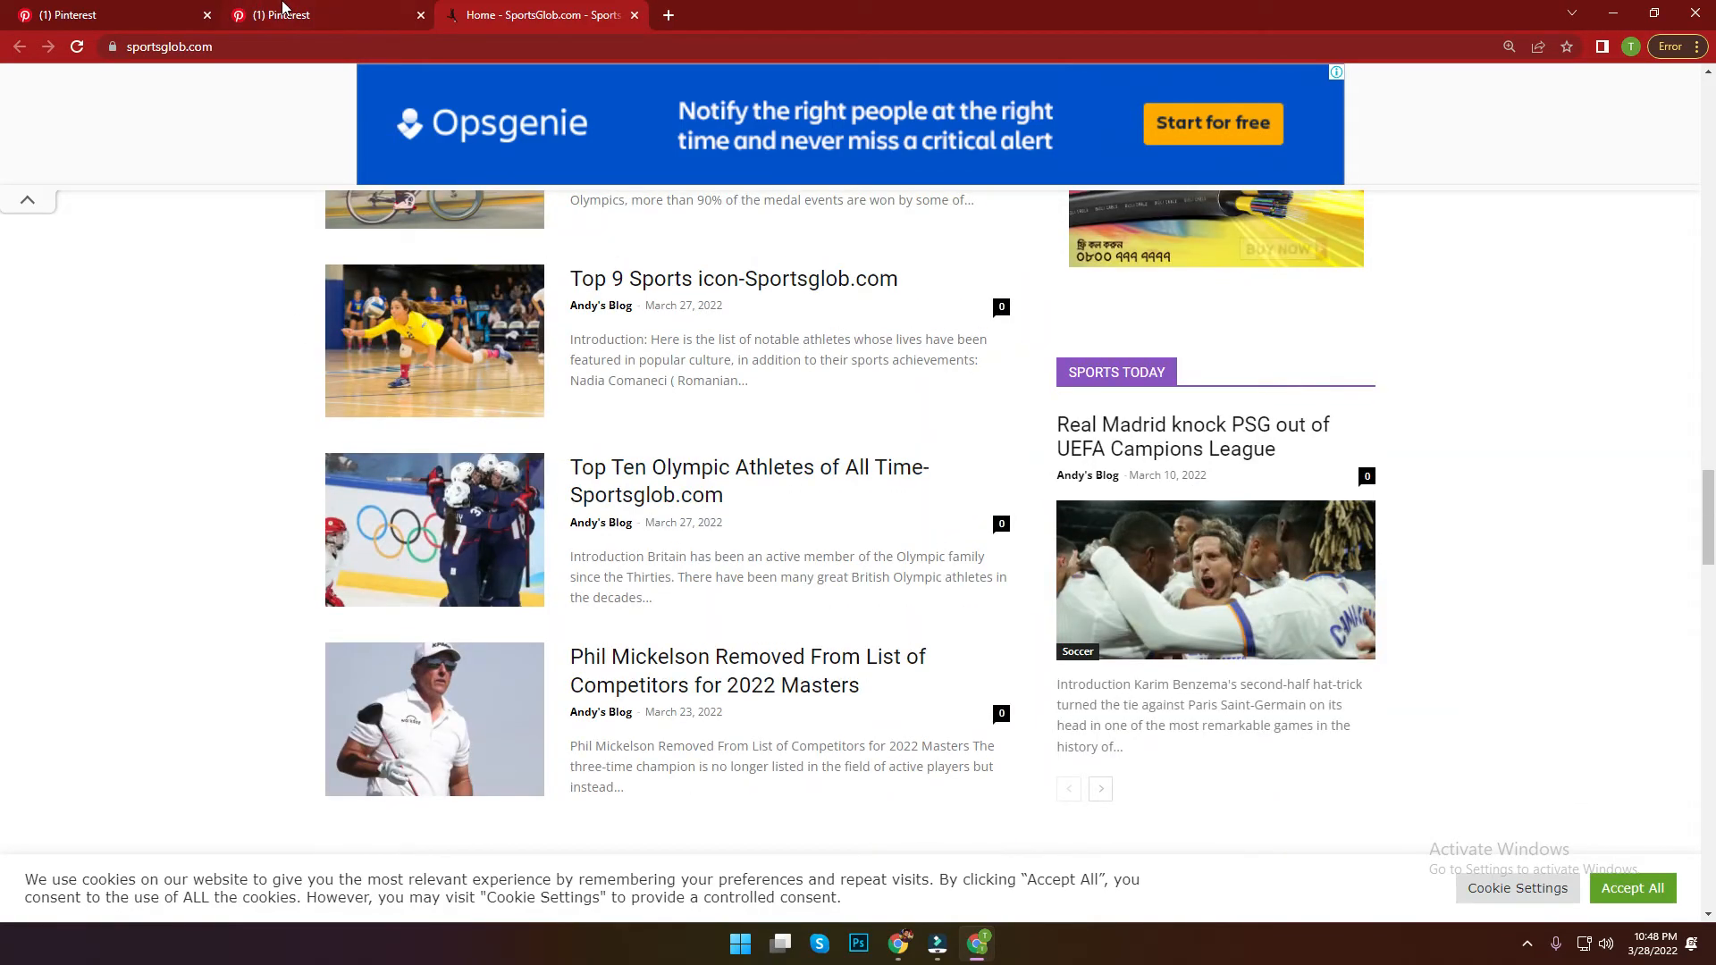
# Step: Return to the Pinterest profile and open the SPORTS board for editing
pyautogui.click(283, 7)
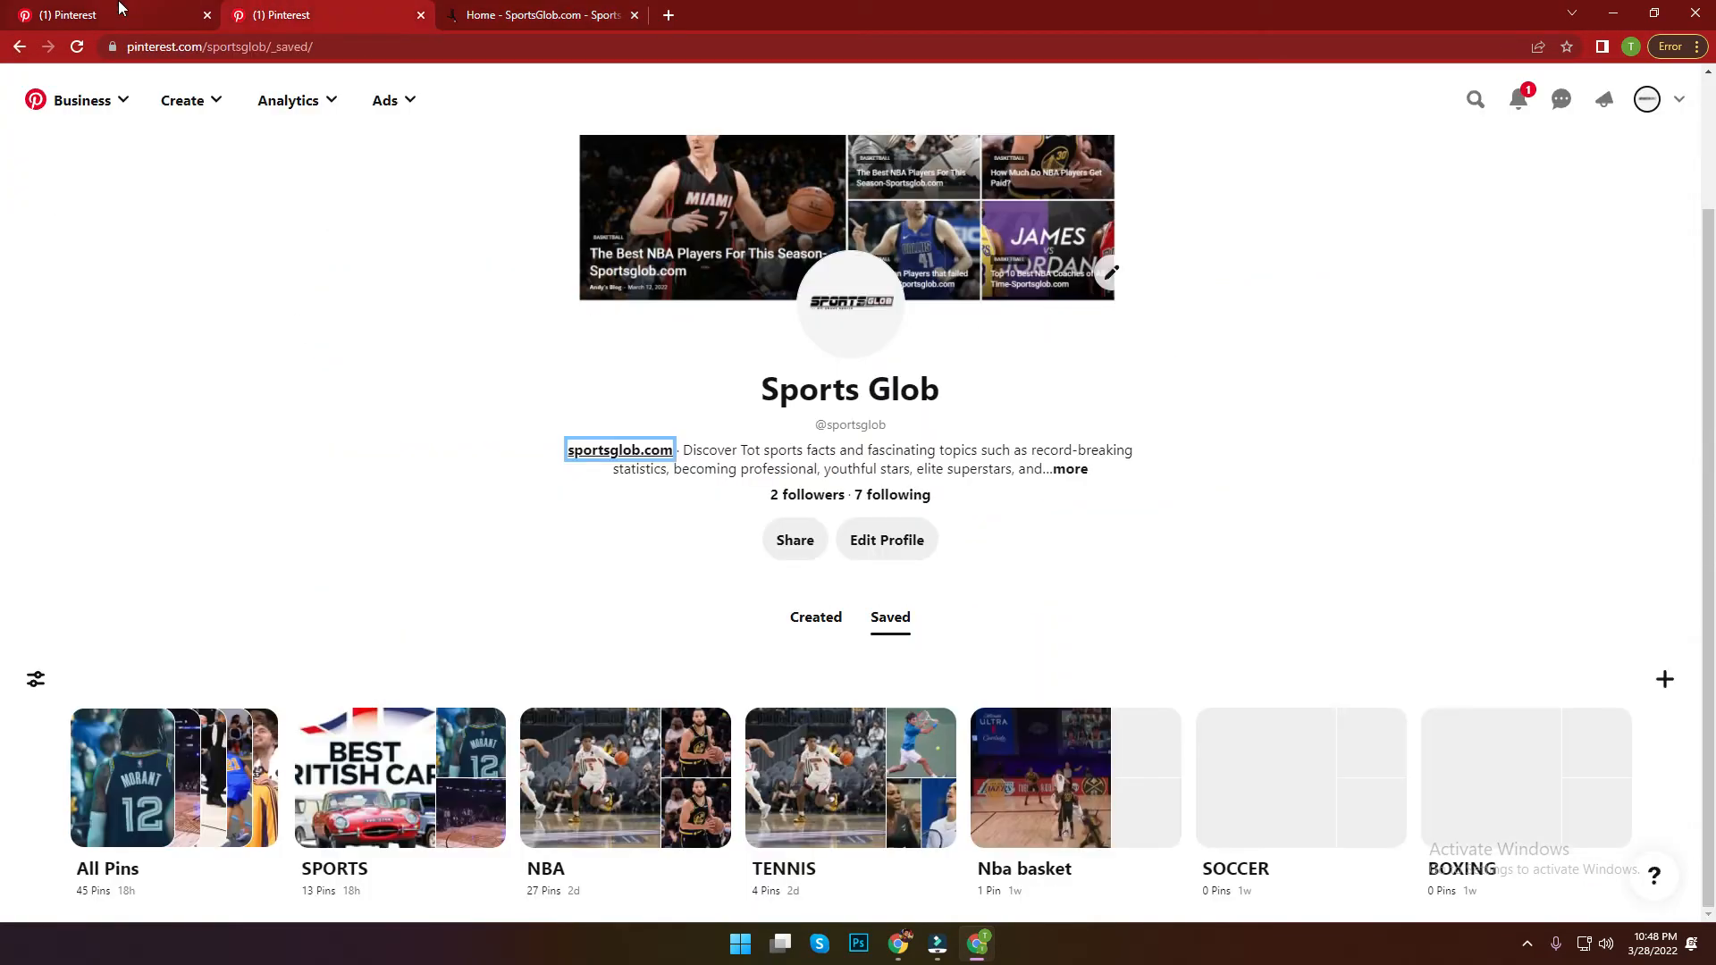
pyautogui.click(122, 9)
pyautogui.click(353, 9)
pyautogui.moveTo(424, 765)
pyautogui.click(487, 829)
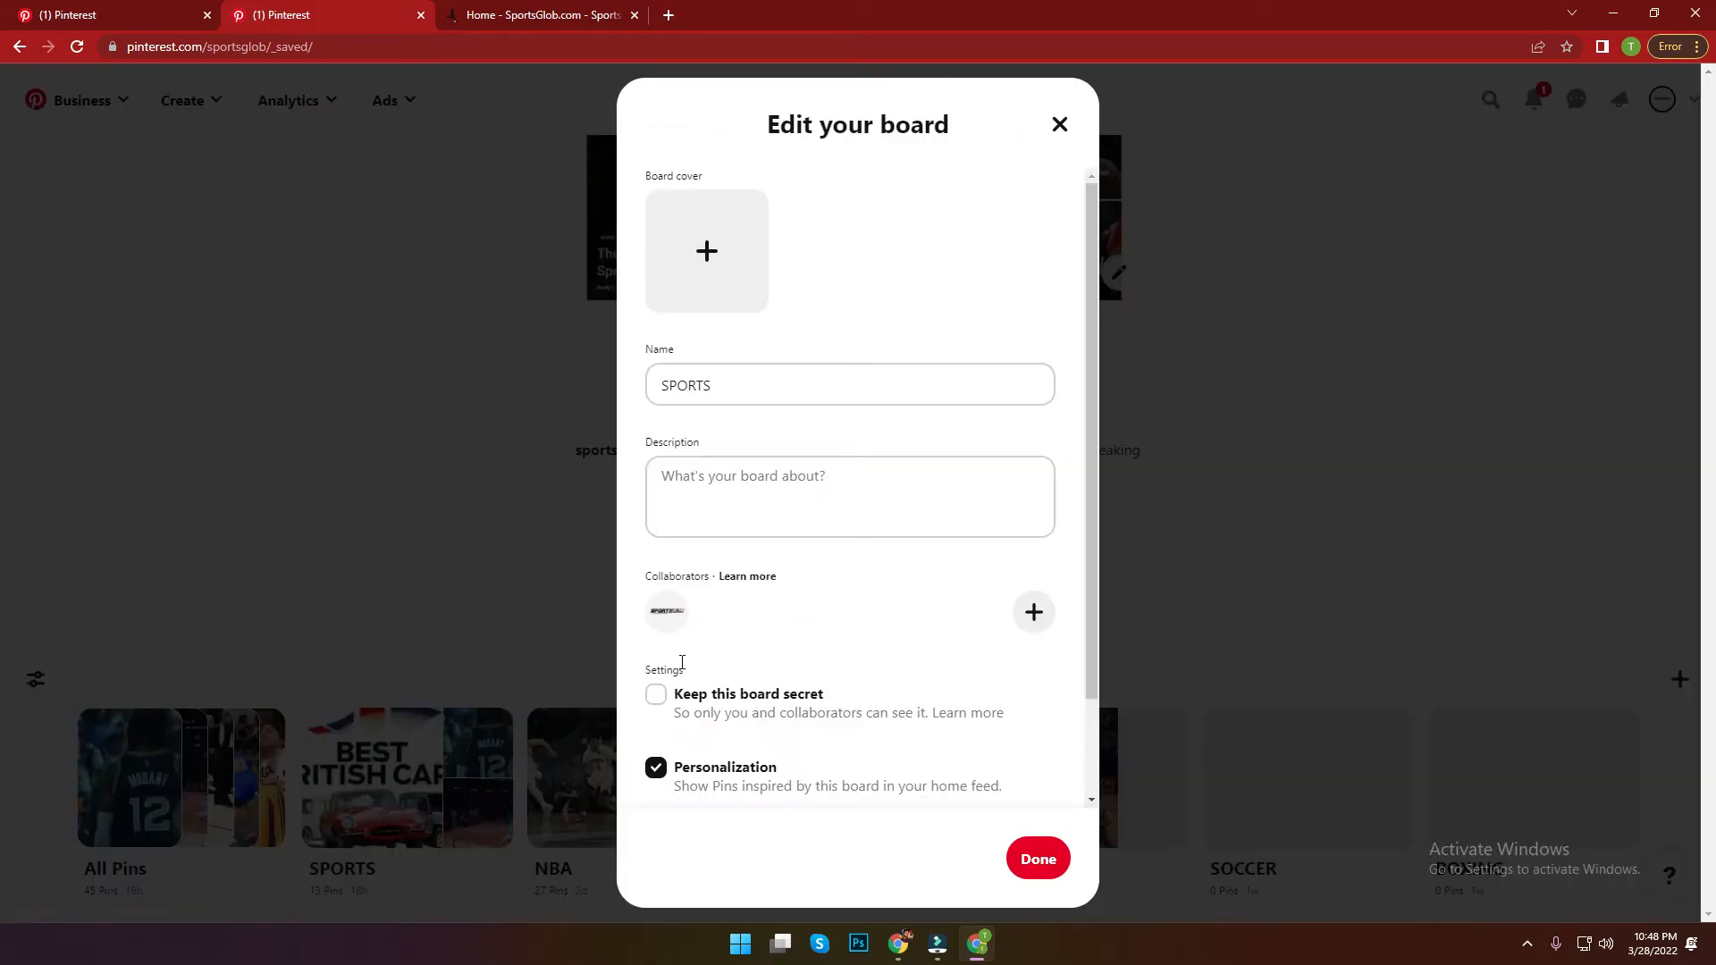
# Step: Paste the list of underscored hashtags from the campaign's keyword box into the SPORTS board's description
pyautogui.click(691, 473)
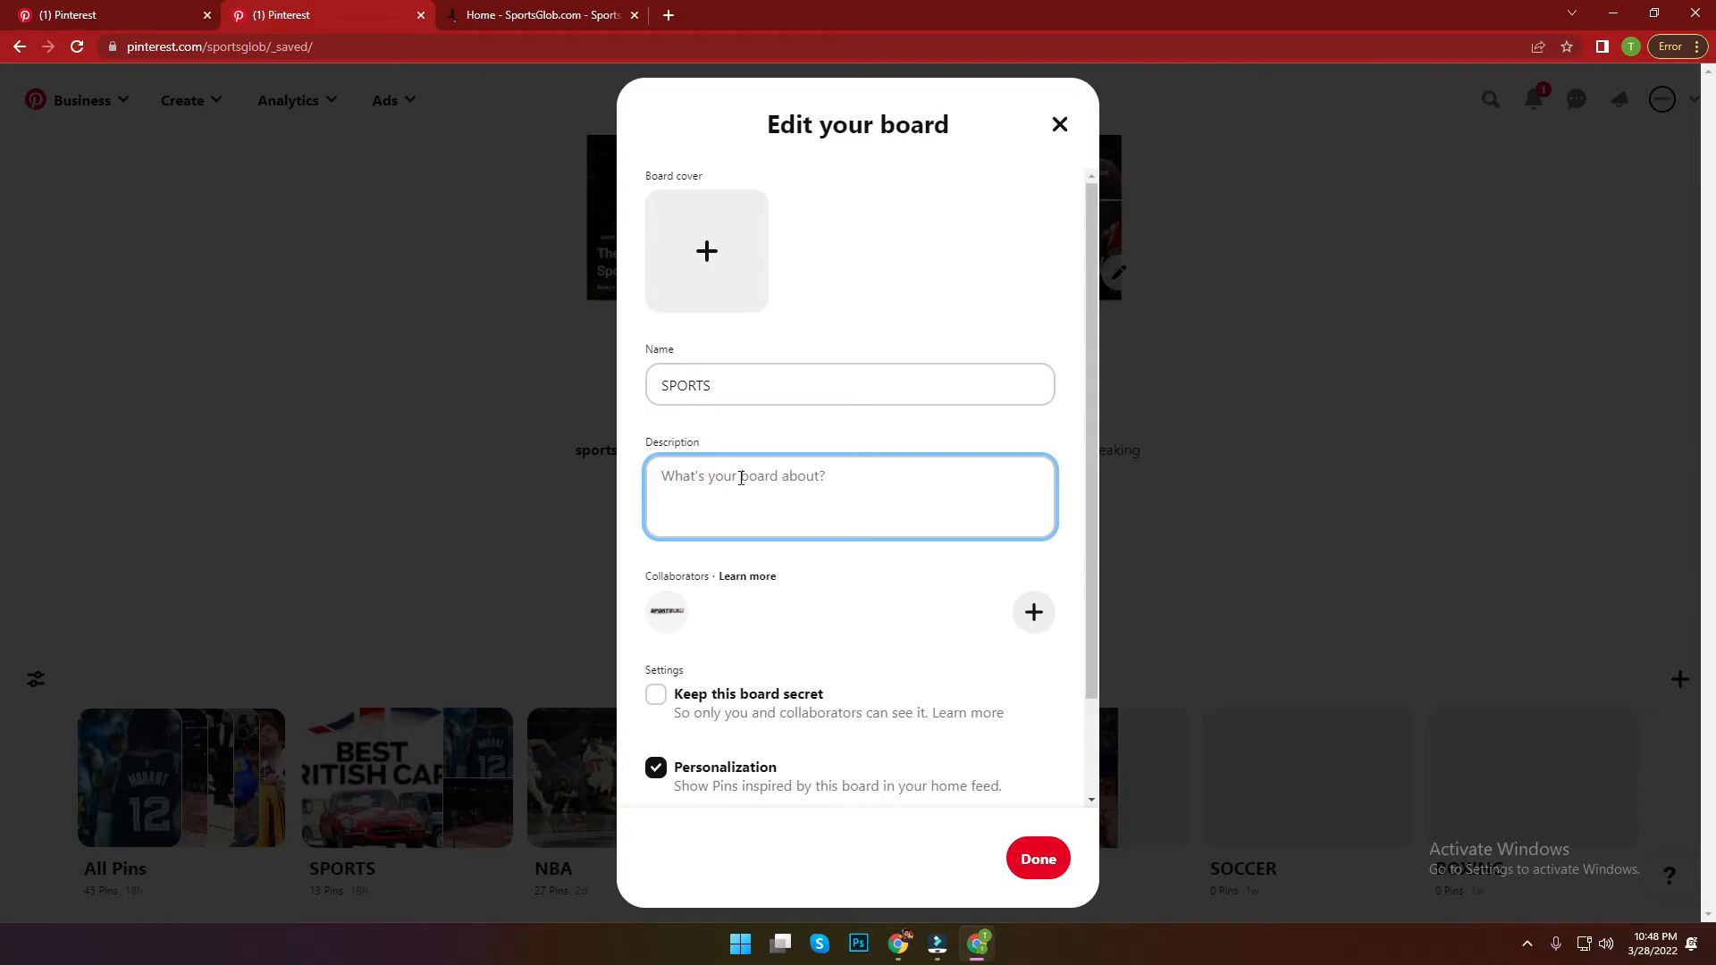
pyautogui.click(27, 7)
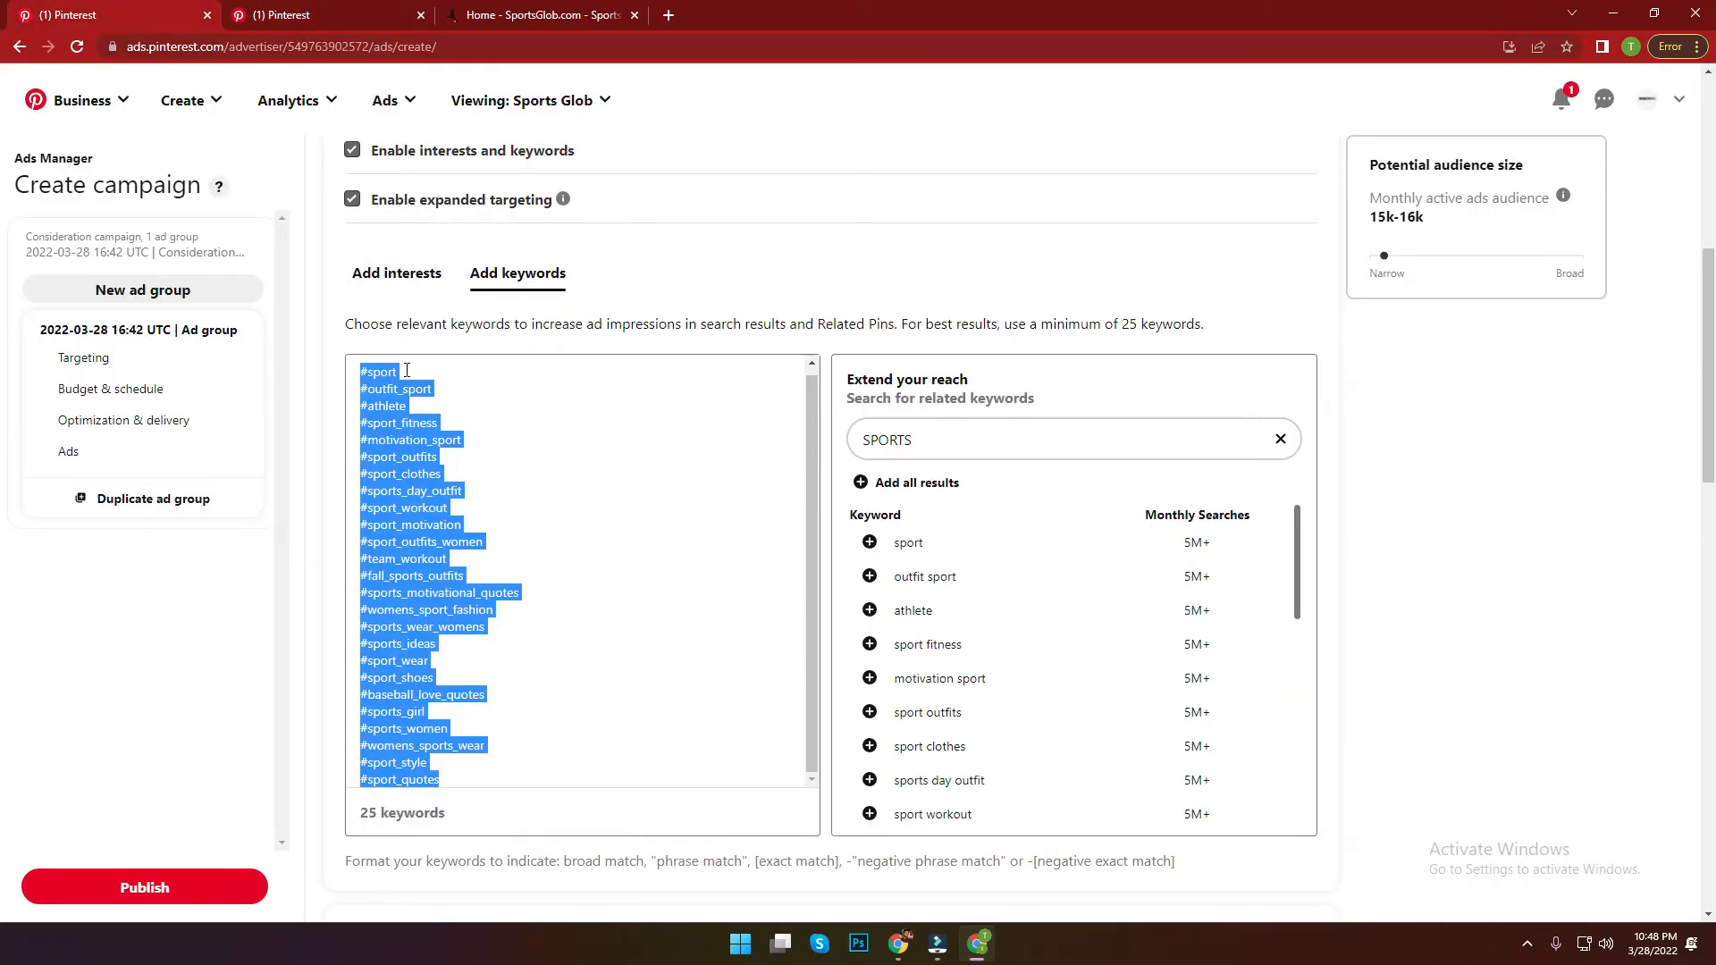
pyautogui.click(335, 9)
pyautogui.hotkey('ctrl', 'v')
pyautogui.scroll(5, 715, 510)
pyautogui.scroll(-3, 709, 502)
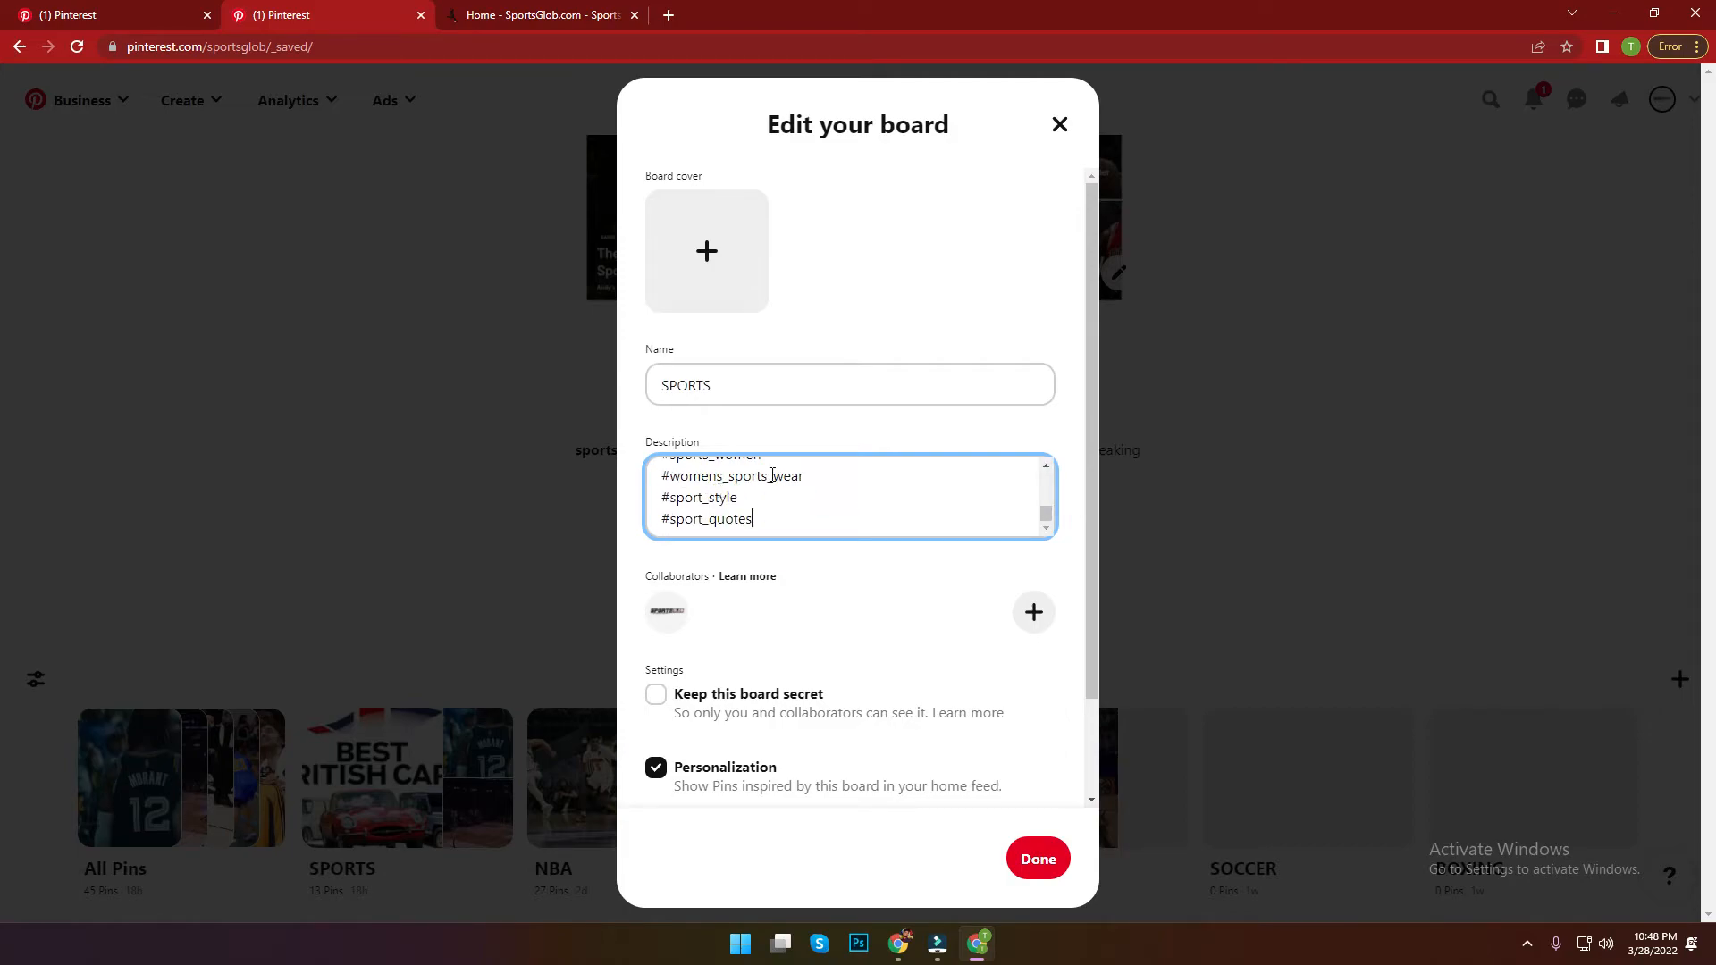
pyautogui.scroll(-2, 772, 474)
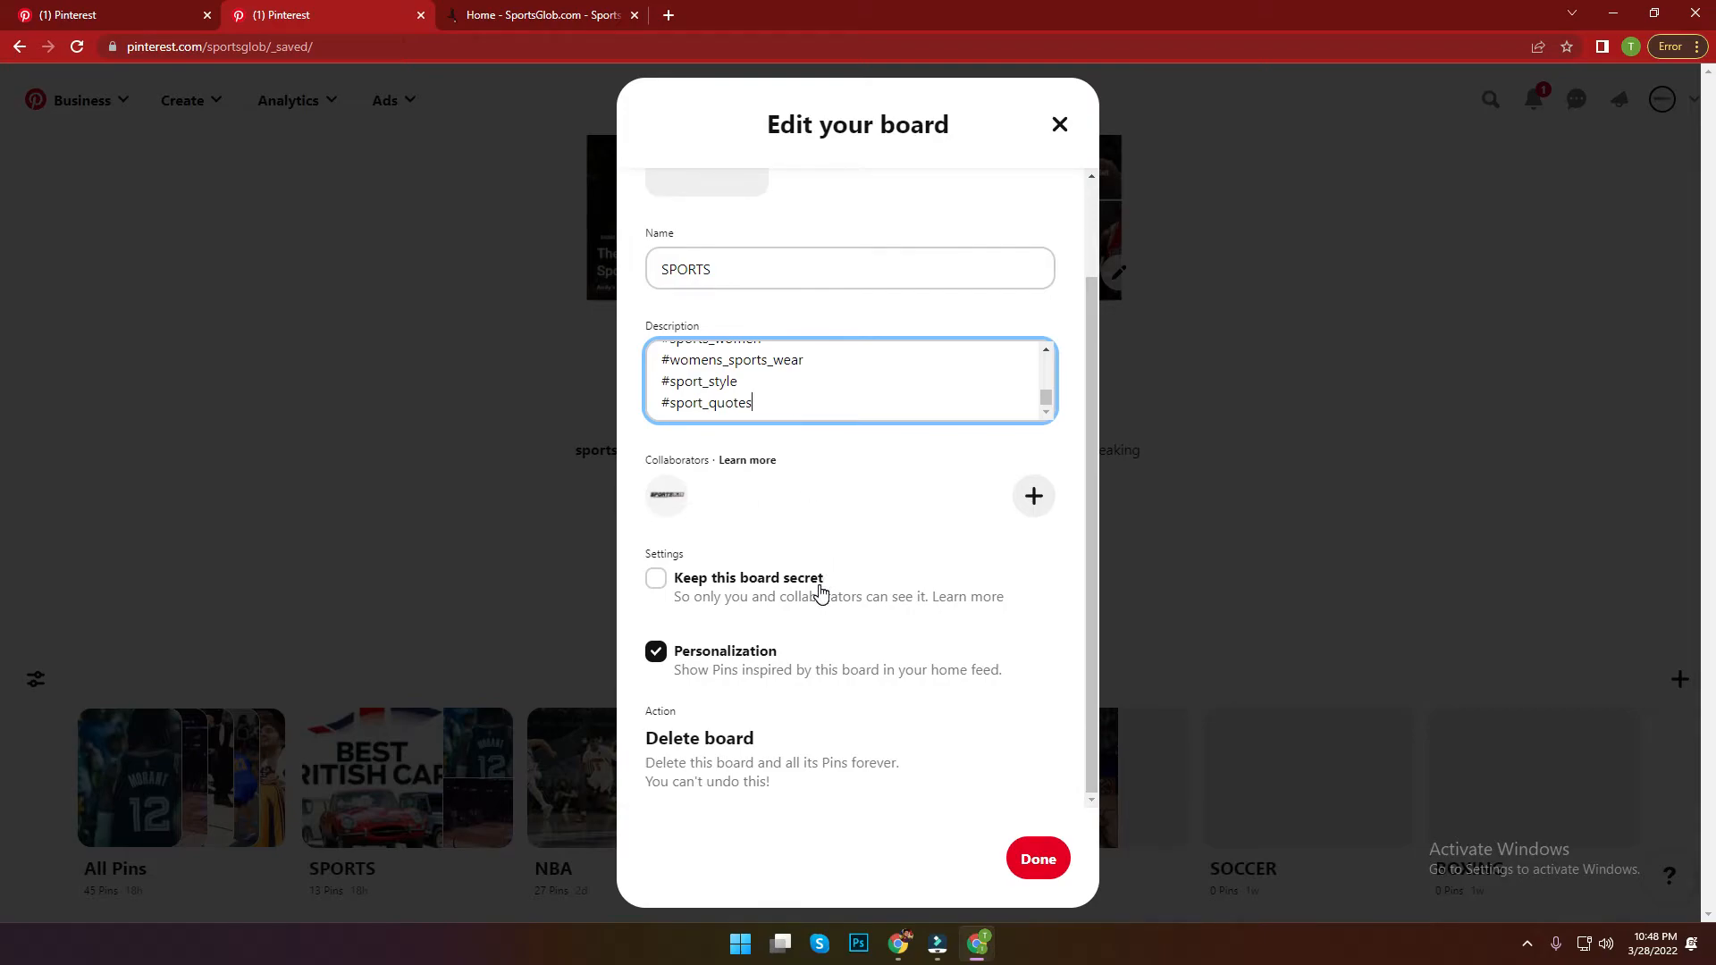
pyautogui.scroll(2, 804, 621)
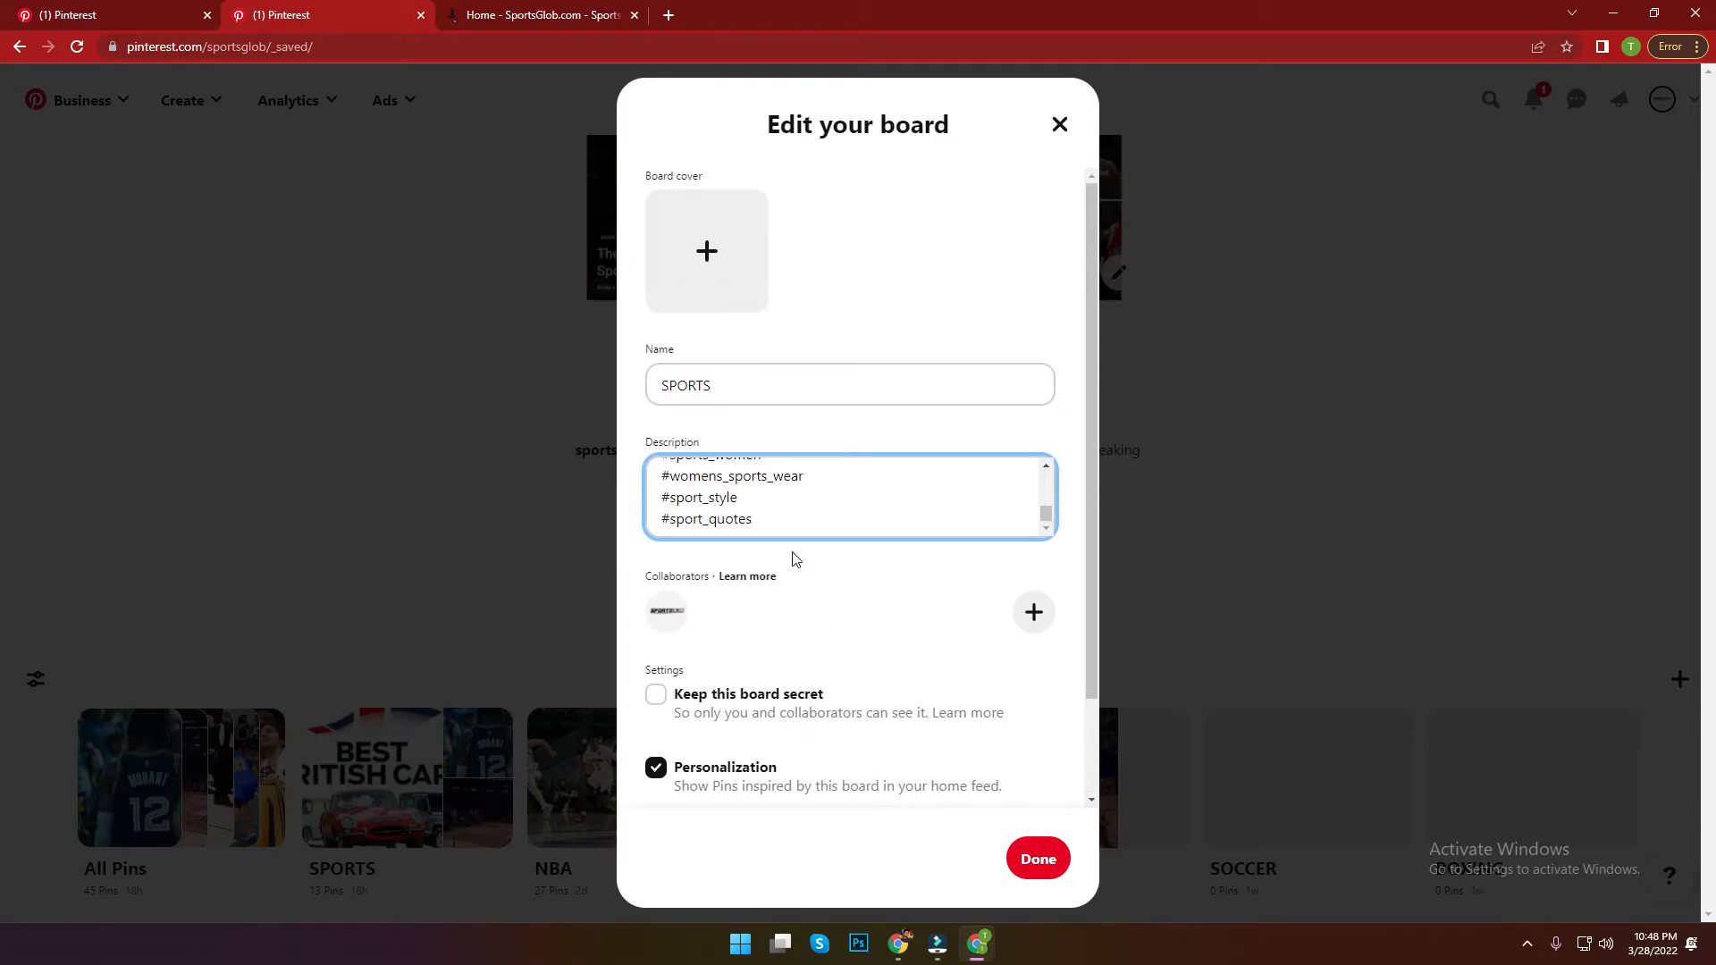
# Step: Set the SPORTS board's cover to the Morant 12 jersey image, keeping its default crop
pyautogui.click(702, 246)
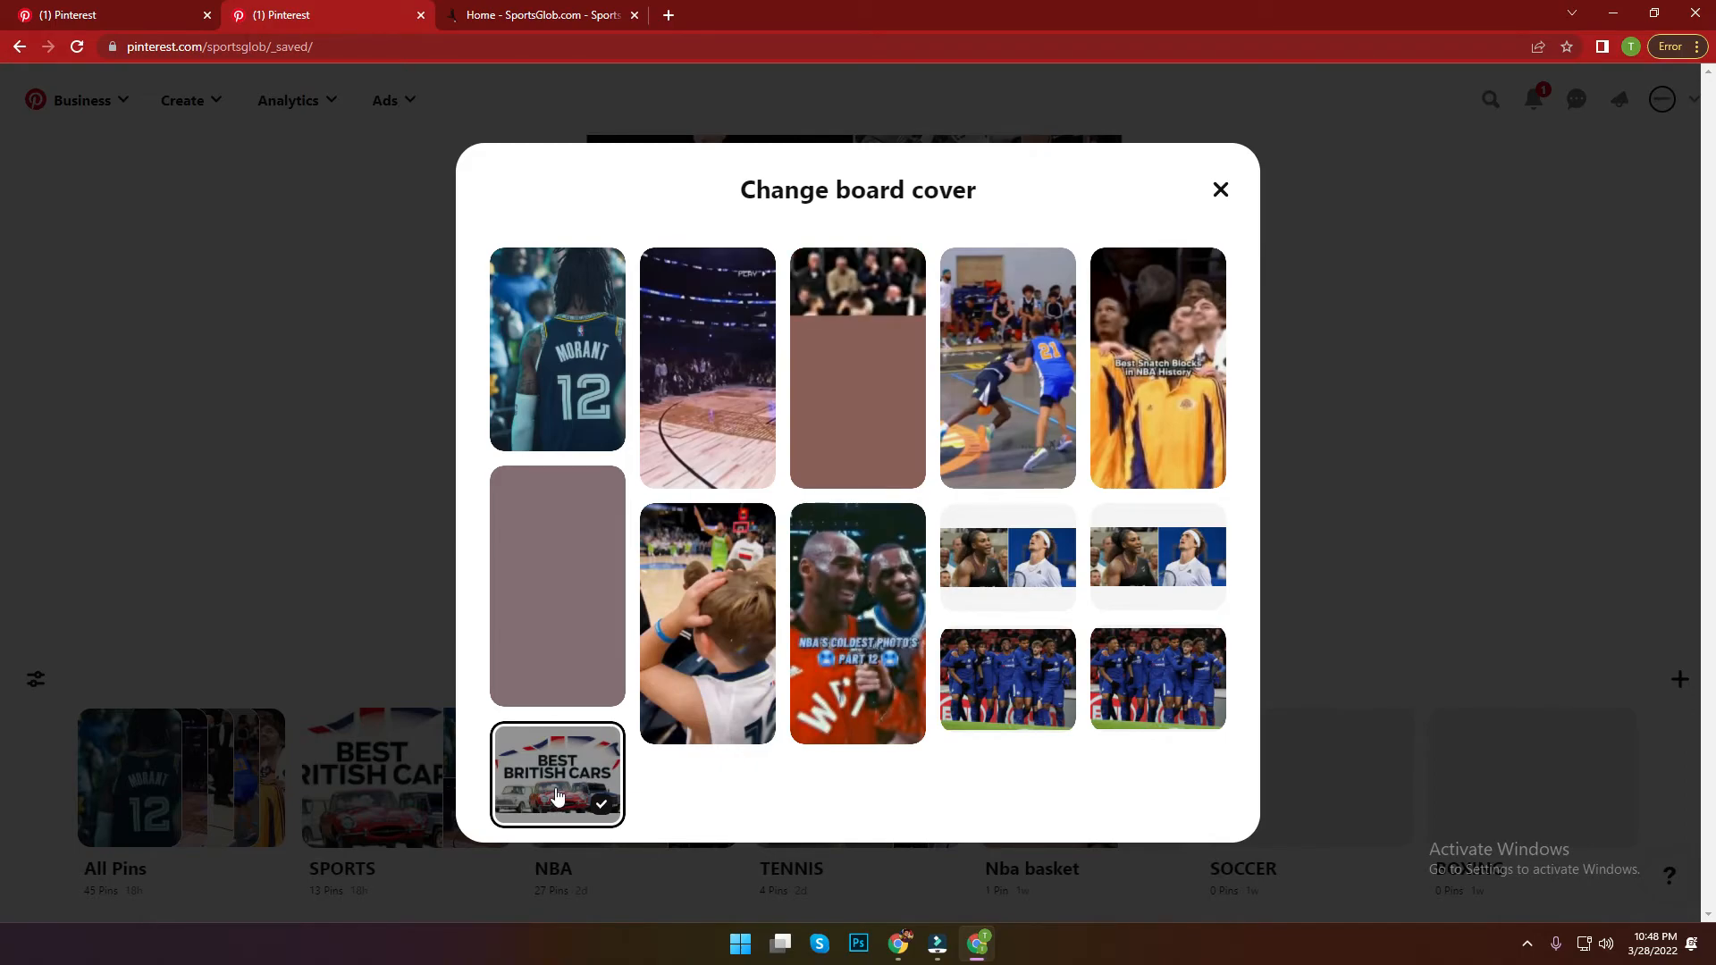
pyautogui.click(548, 356)
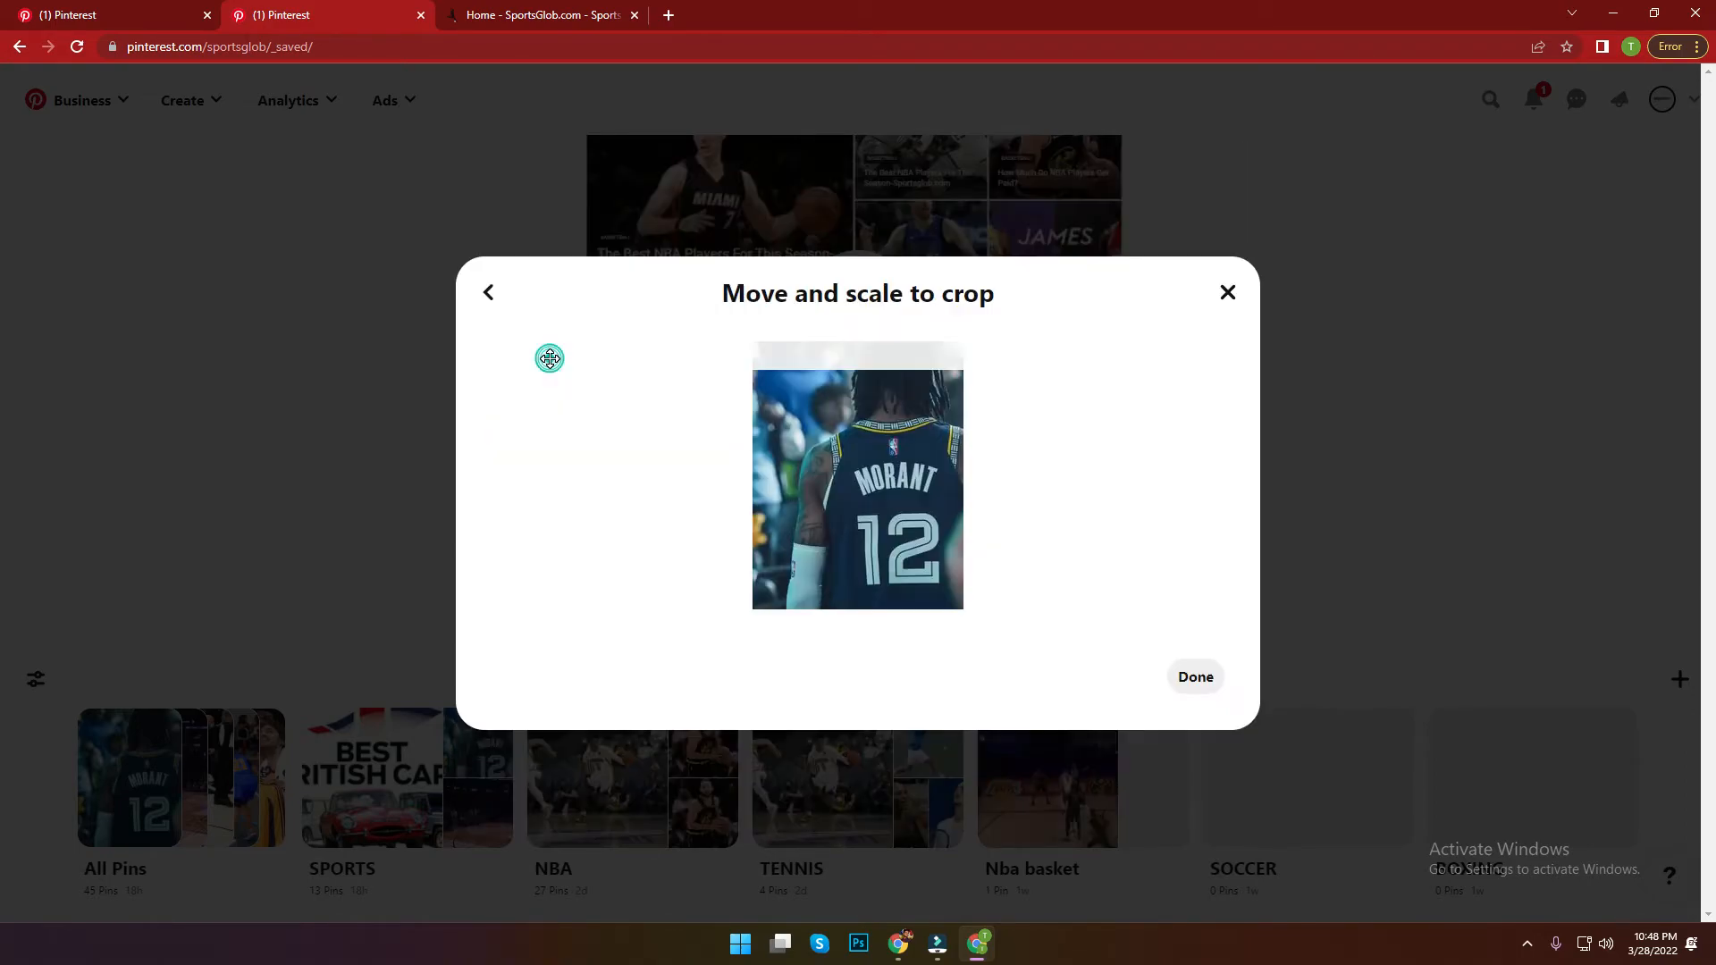
pyautogui.moveTo(892, 510); pyautogui.dragTo(879, 478)
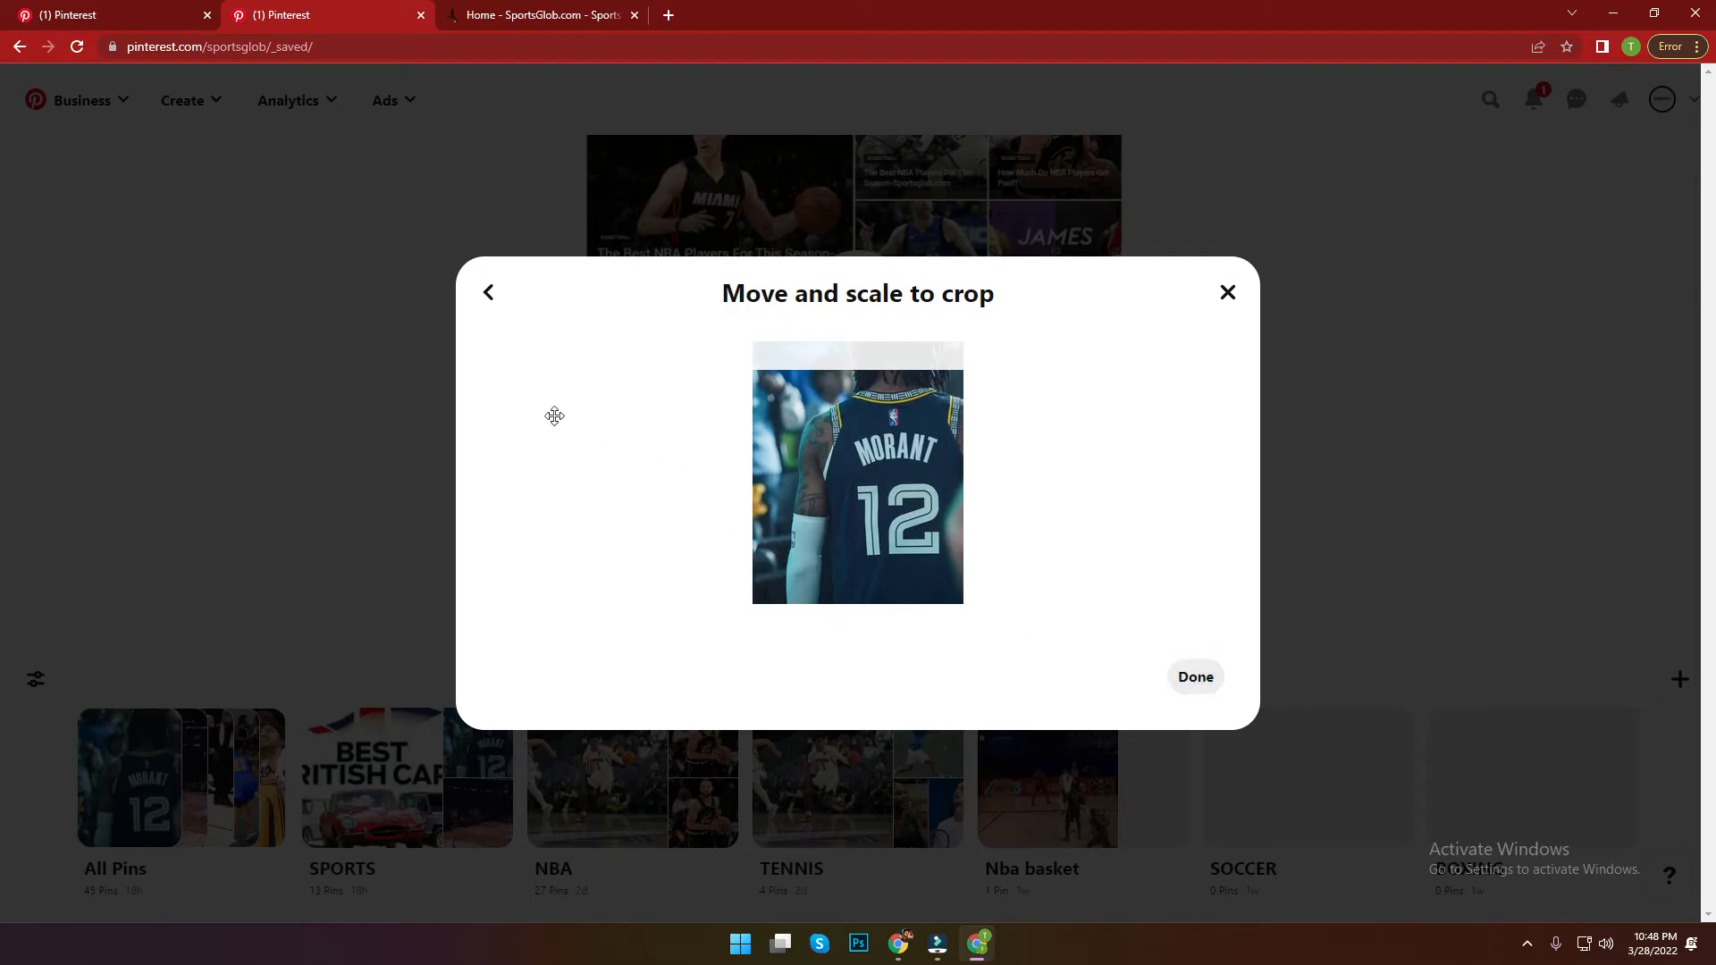
pyautogui.click(498, 299)
pyautogui.click(586, 348)
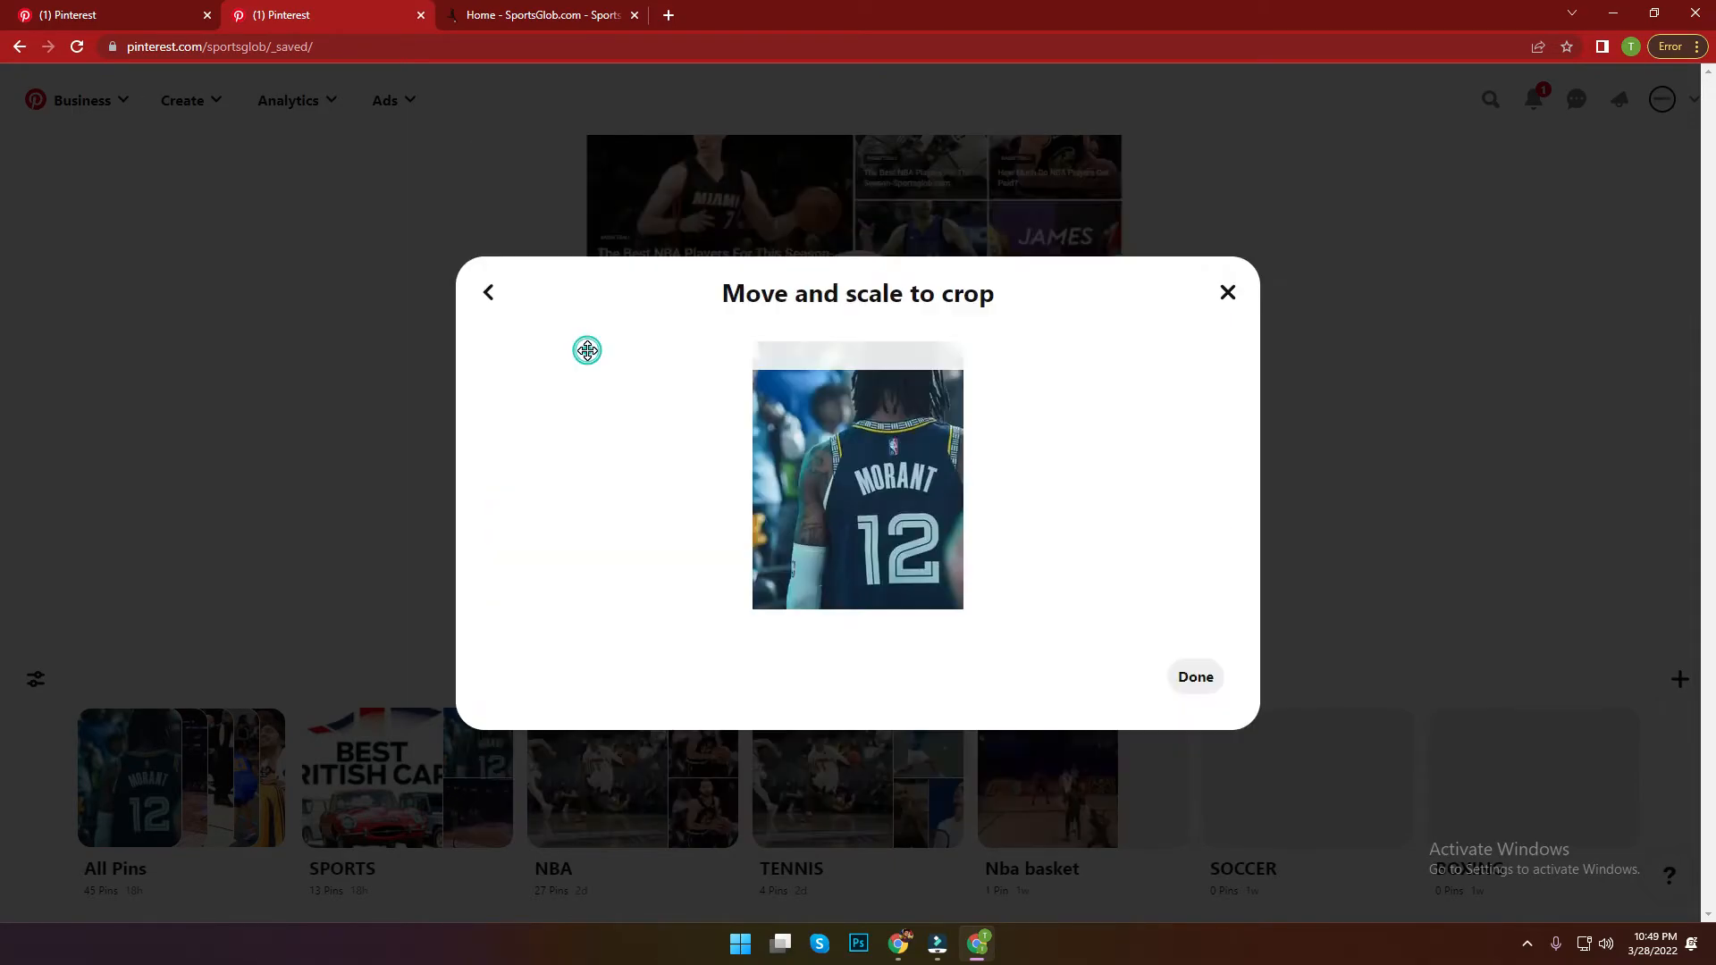
pyautogui.click(1194, 677)
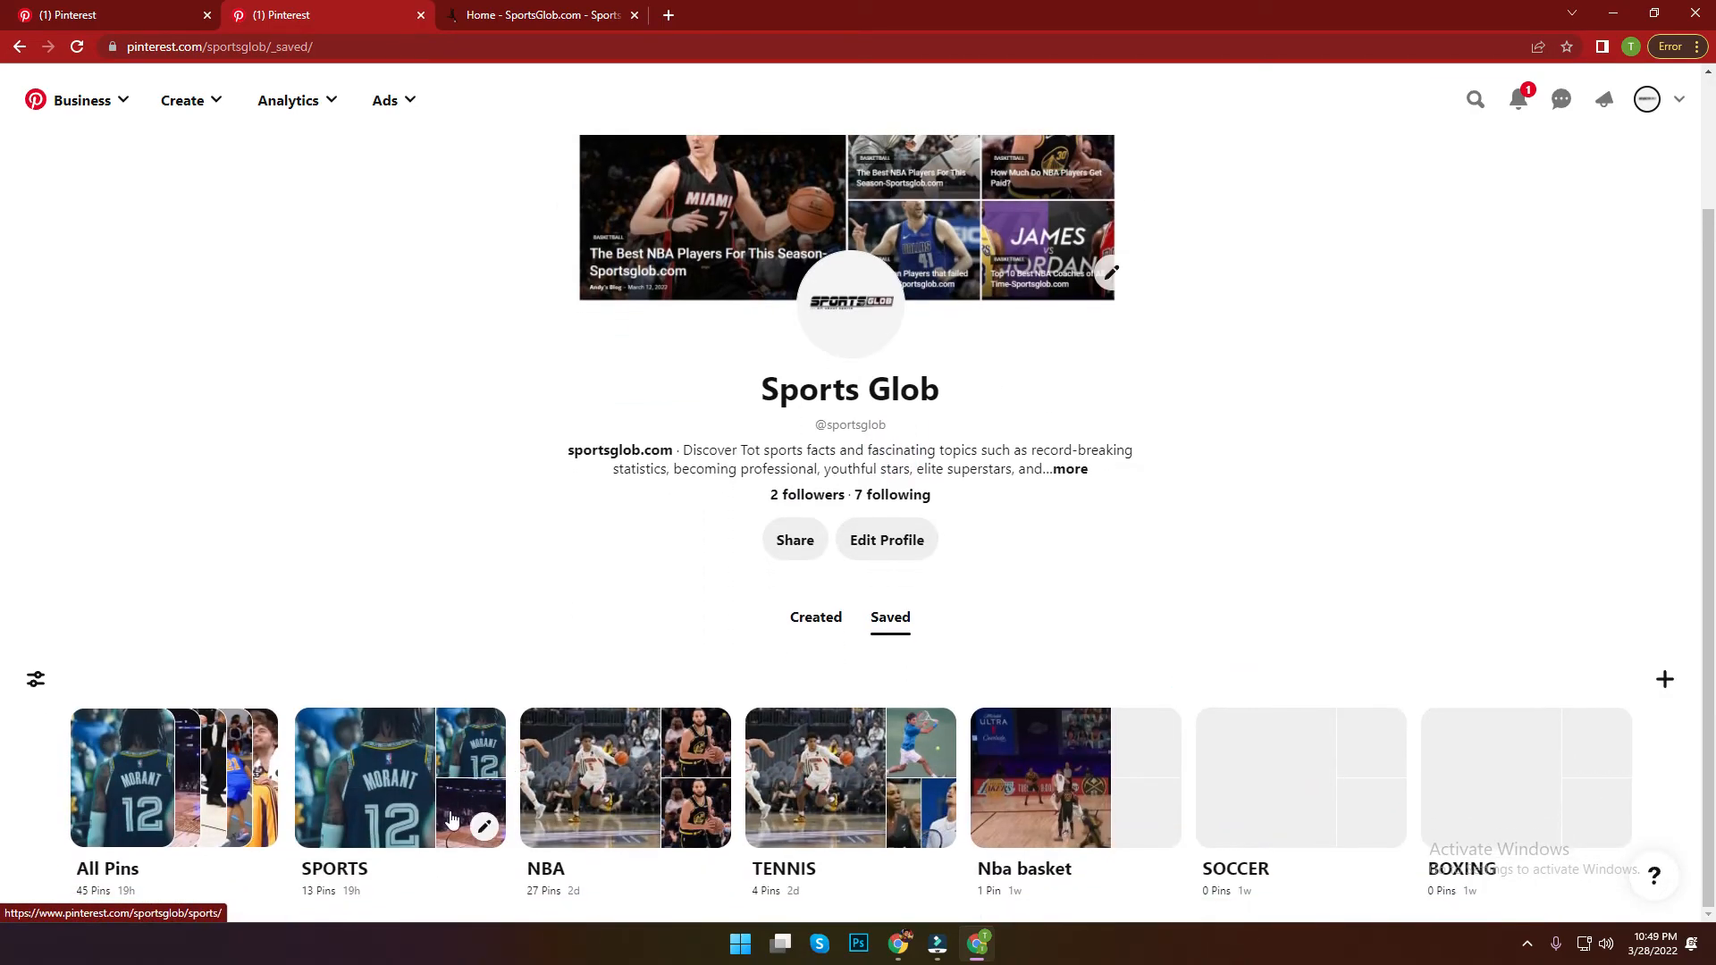
# Step: Reopen the SPORTS board for editing and paste the copied hashtag list into its description
pyautogui.click(484, 827)
pyautogui.click(692, 477)
pyautogui.hotkey('ctrl', 'v')
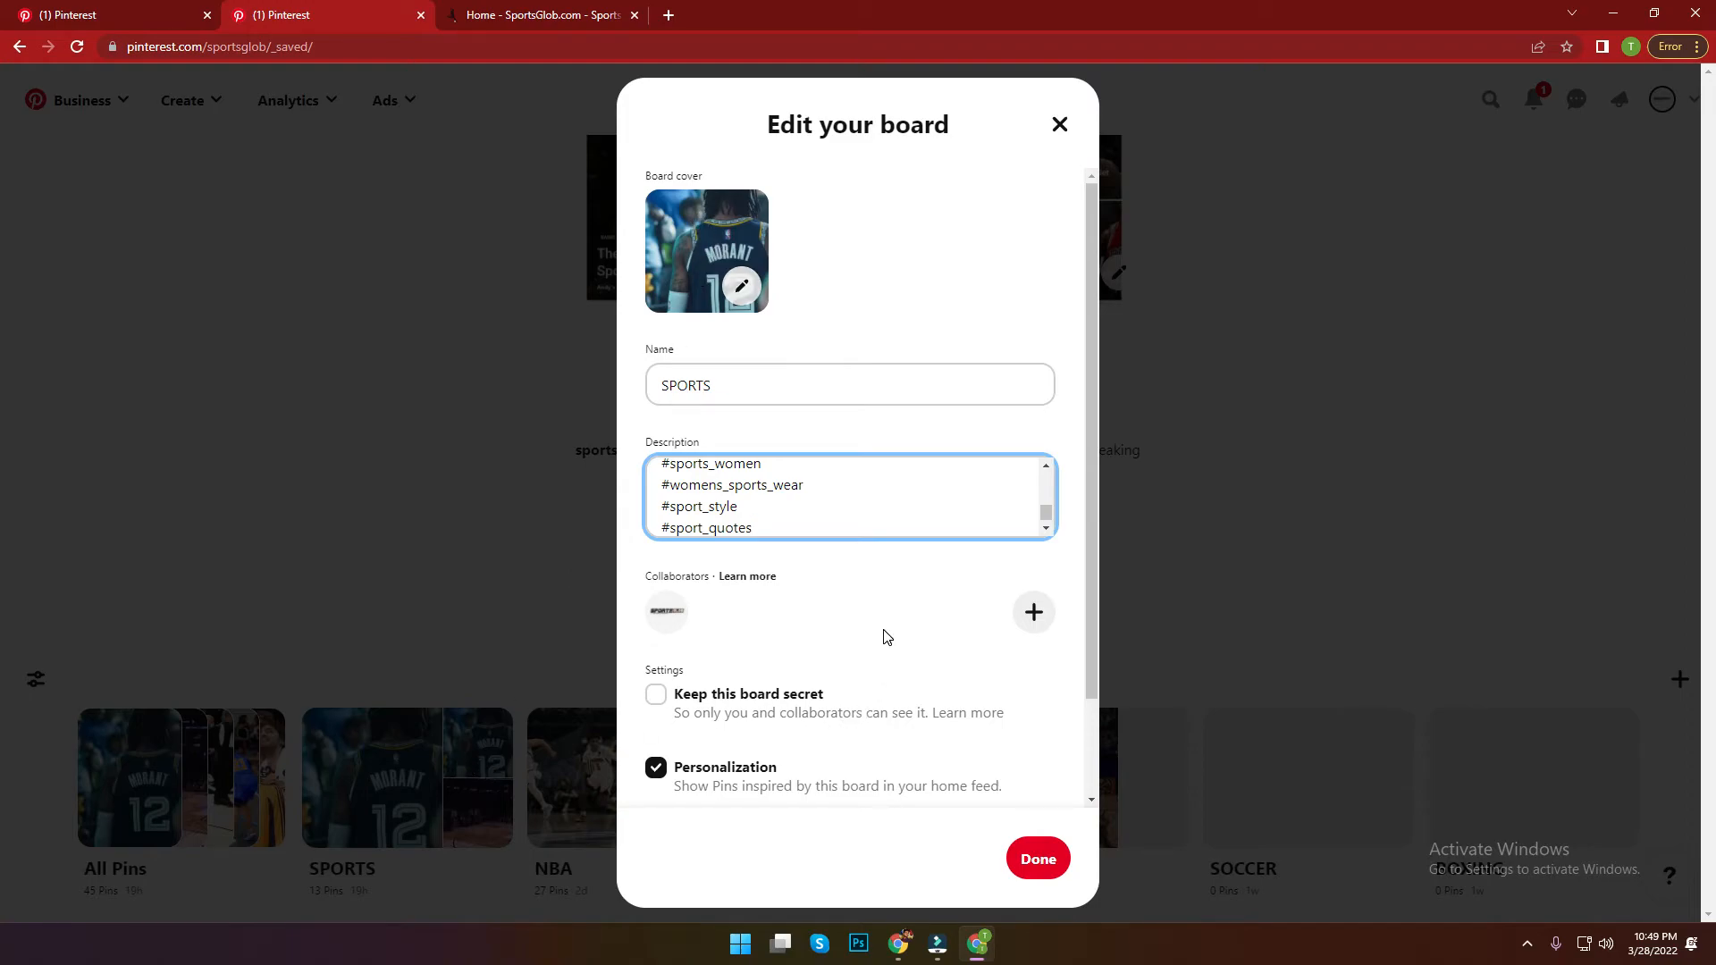
# Step: Save the SPORTS board with its hashtag description, leave the board editor and reload the profile page
pyautogui.scroll(-2, 887, 636)
pyautogui.click(1036, 860)
pyautogui.scroll(-2, 706, 384)
pyautogui.scroll(5, 706, 384)
pyautogui.scroll(-5, 706, 389)
pyautogui.scroll(5, 715, 384)
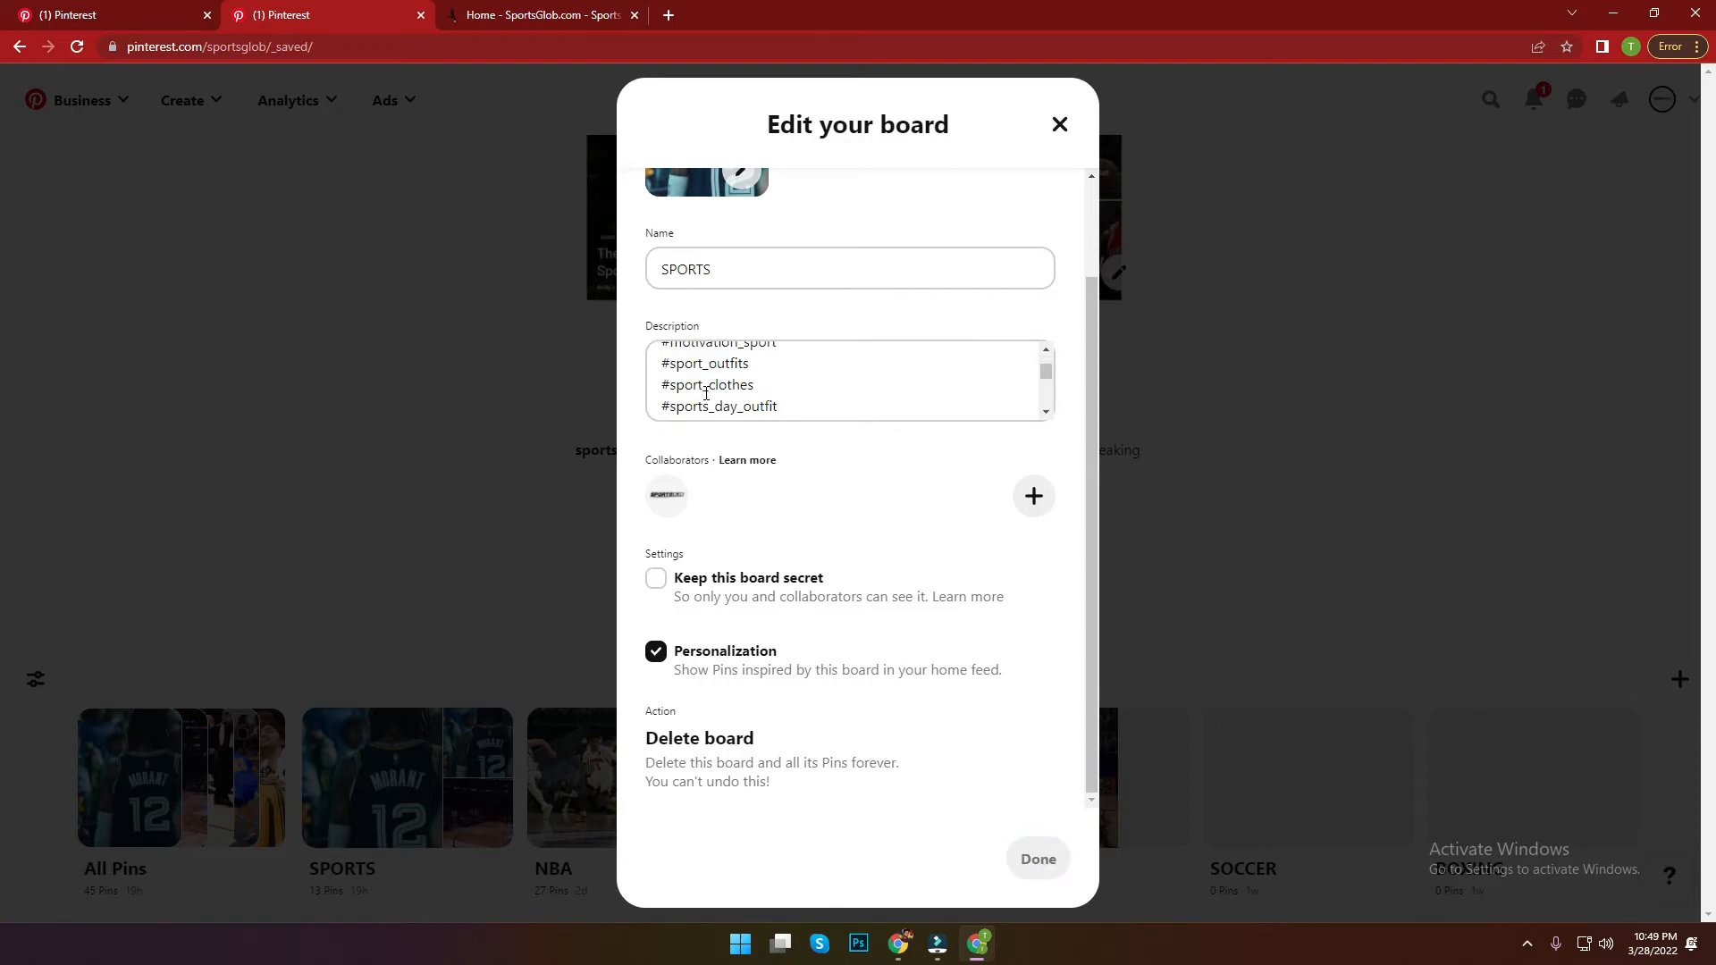
pyautogui.scroll(-5, 839, 379)
pyautogui.press('Escape')
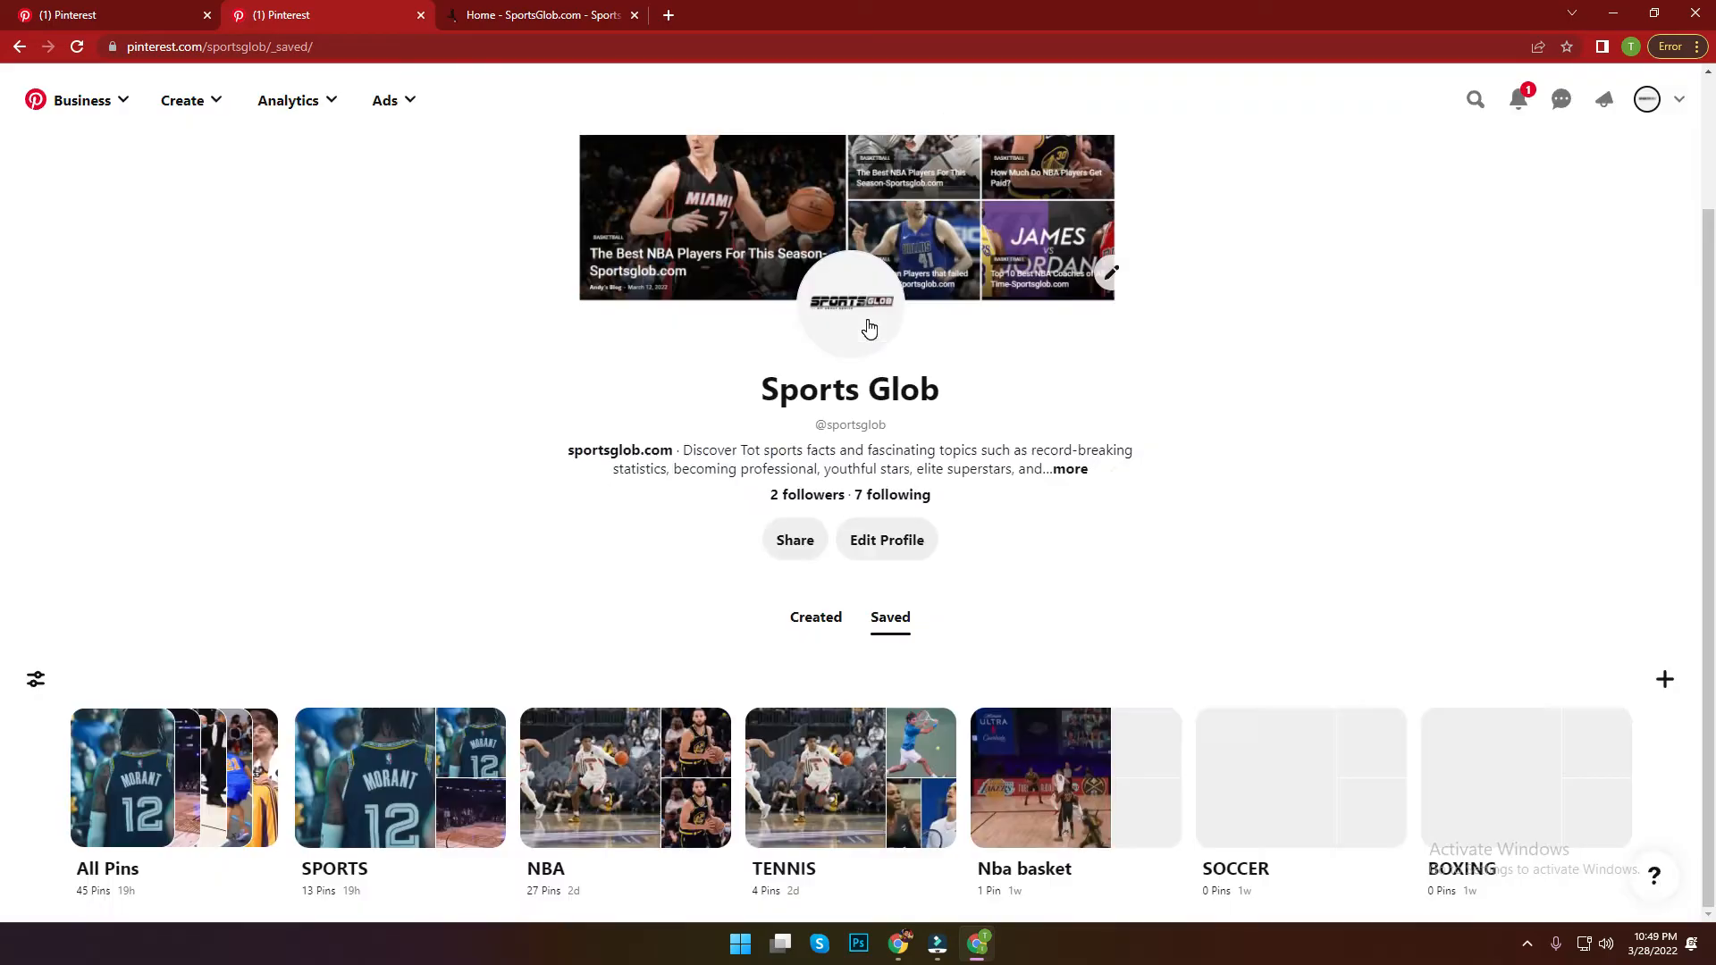
pyautogui.click(76, 47)
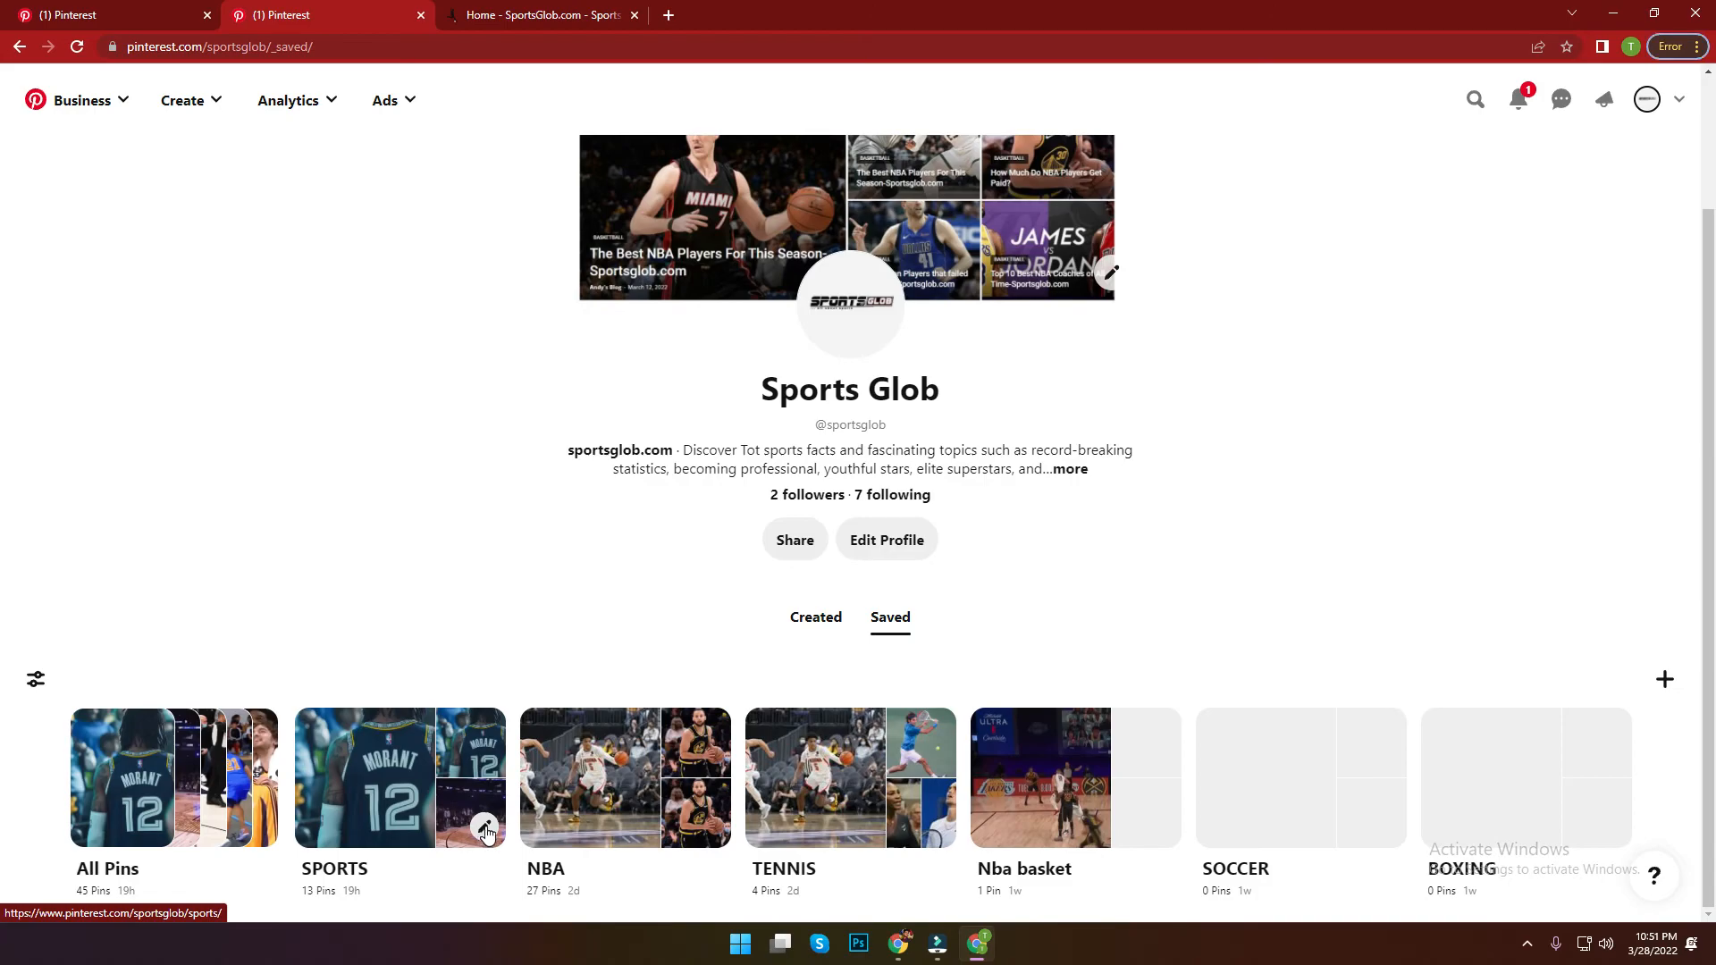
# Step: Reopen the SPORTS board for editing and review the full hashtag list saved in its description
pyautogui.click(485, 823)
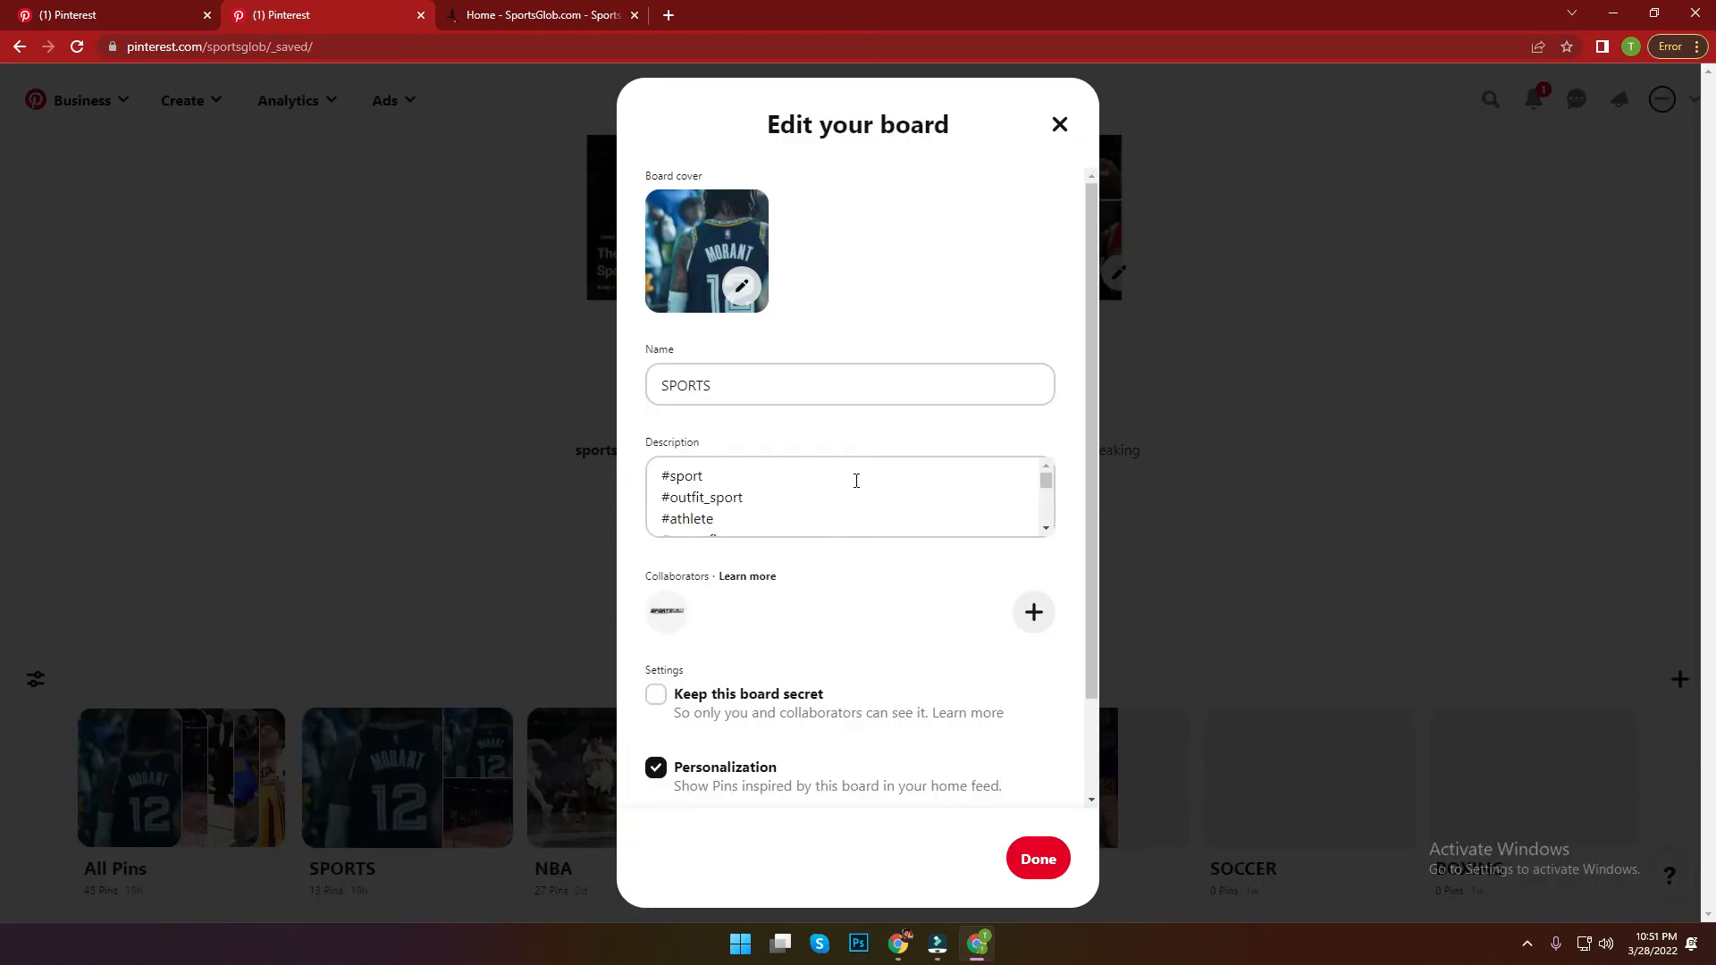
pyautogui.scroll(-5, 856, 481)
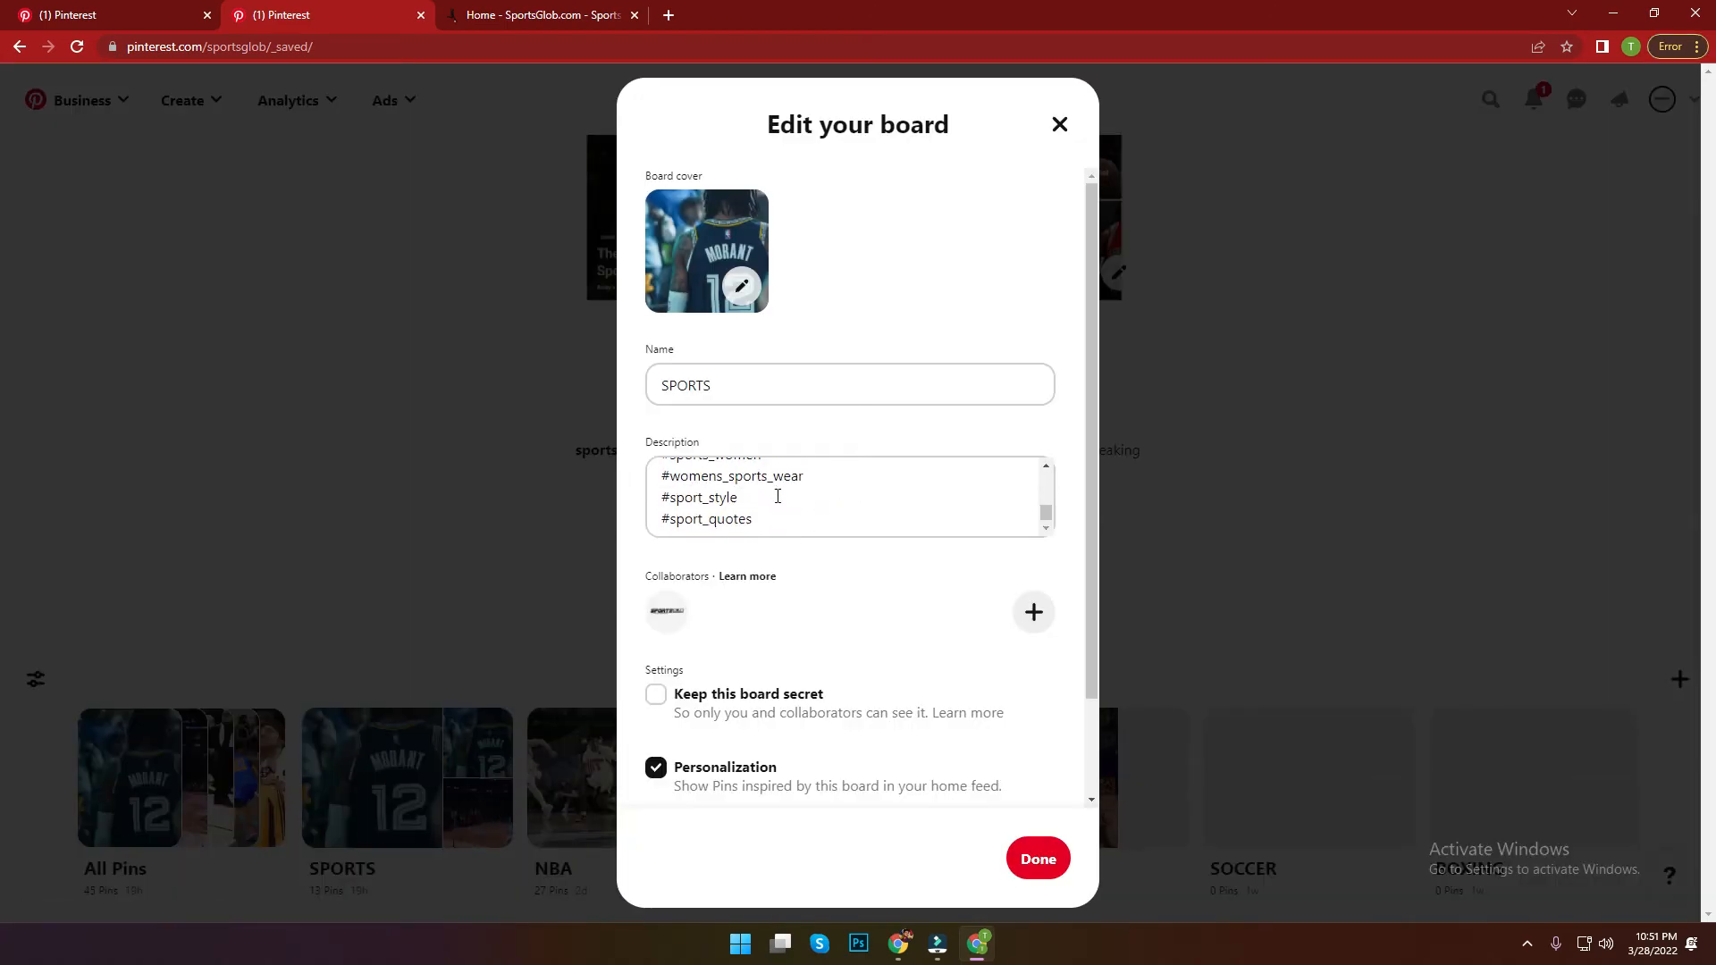
pyautogui.scroll(5, 733, 411)
pyautogui.scroll(2, 735, 398)
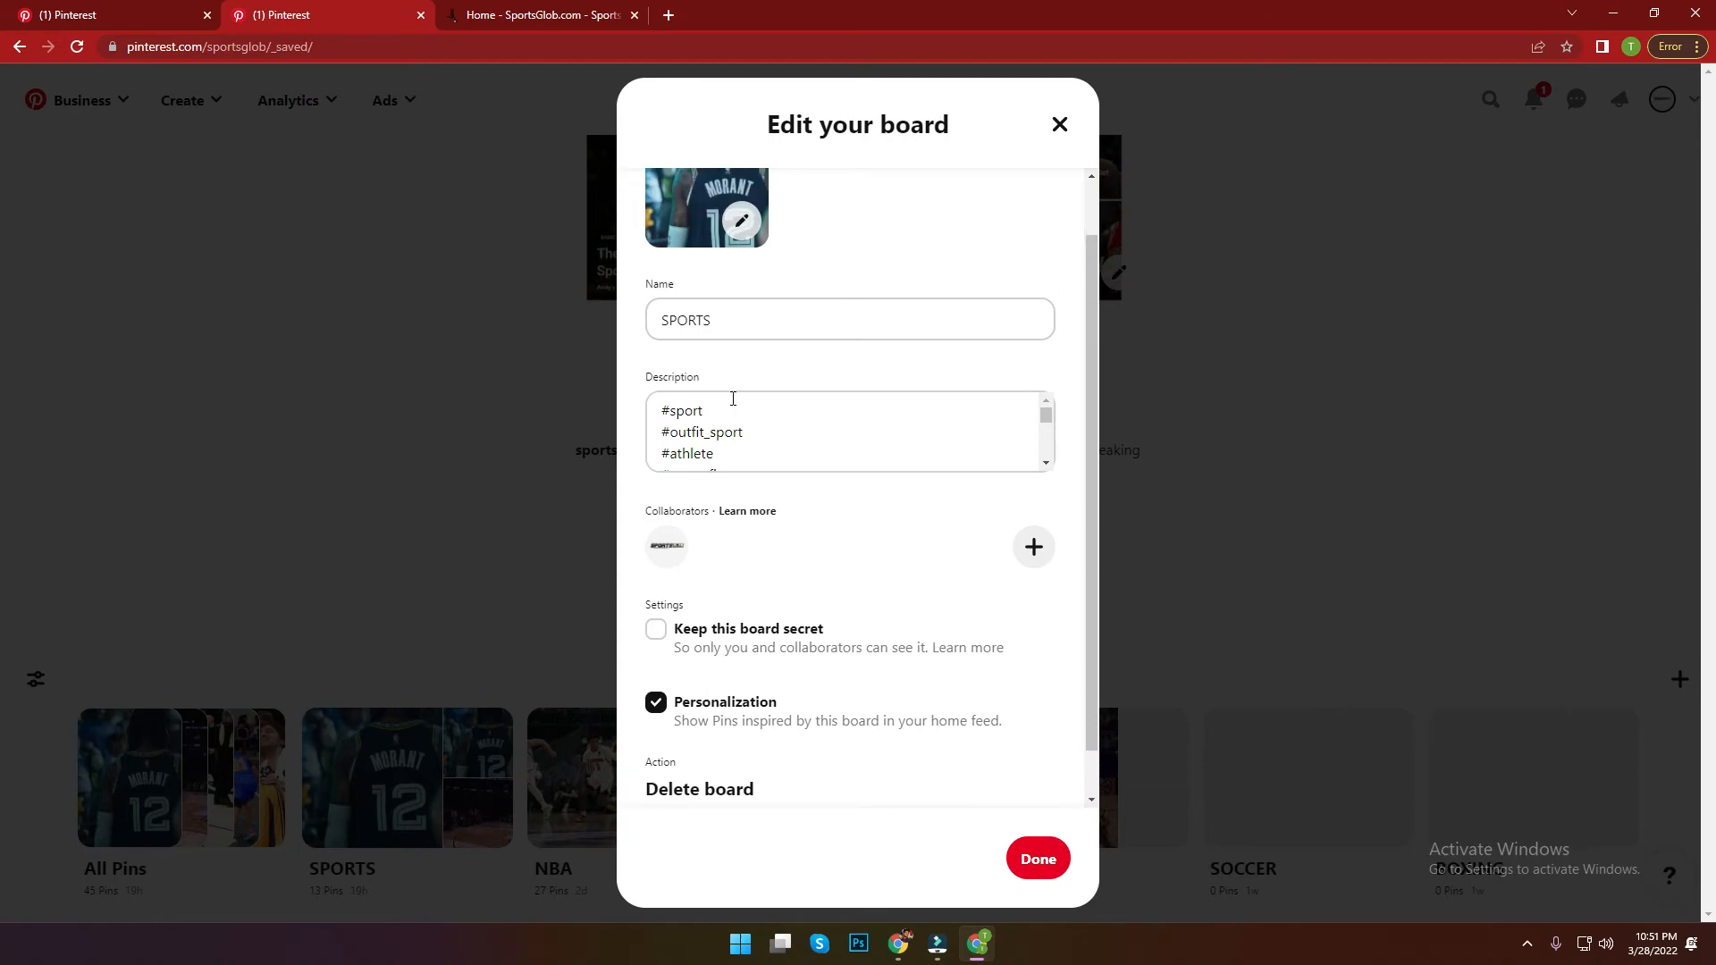
pyautogui.scroll(-3, 679, 494)
pyautogui.scroll(-2, 758, 497)
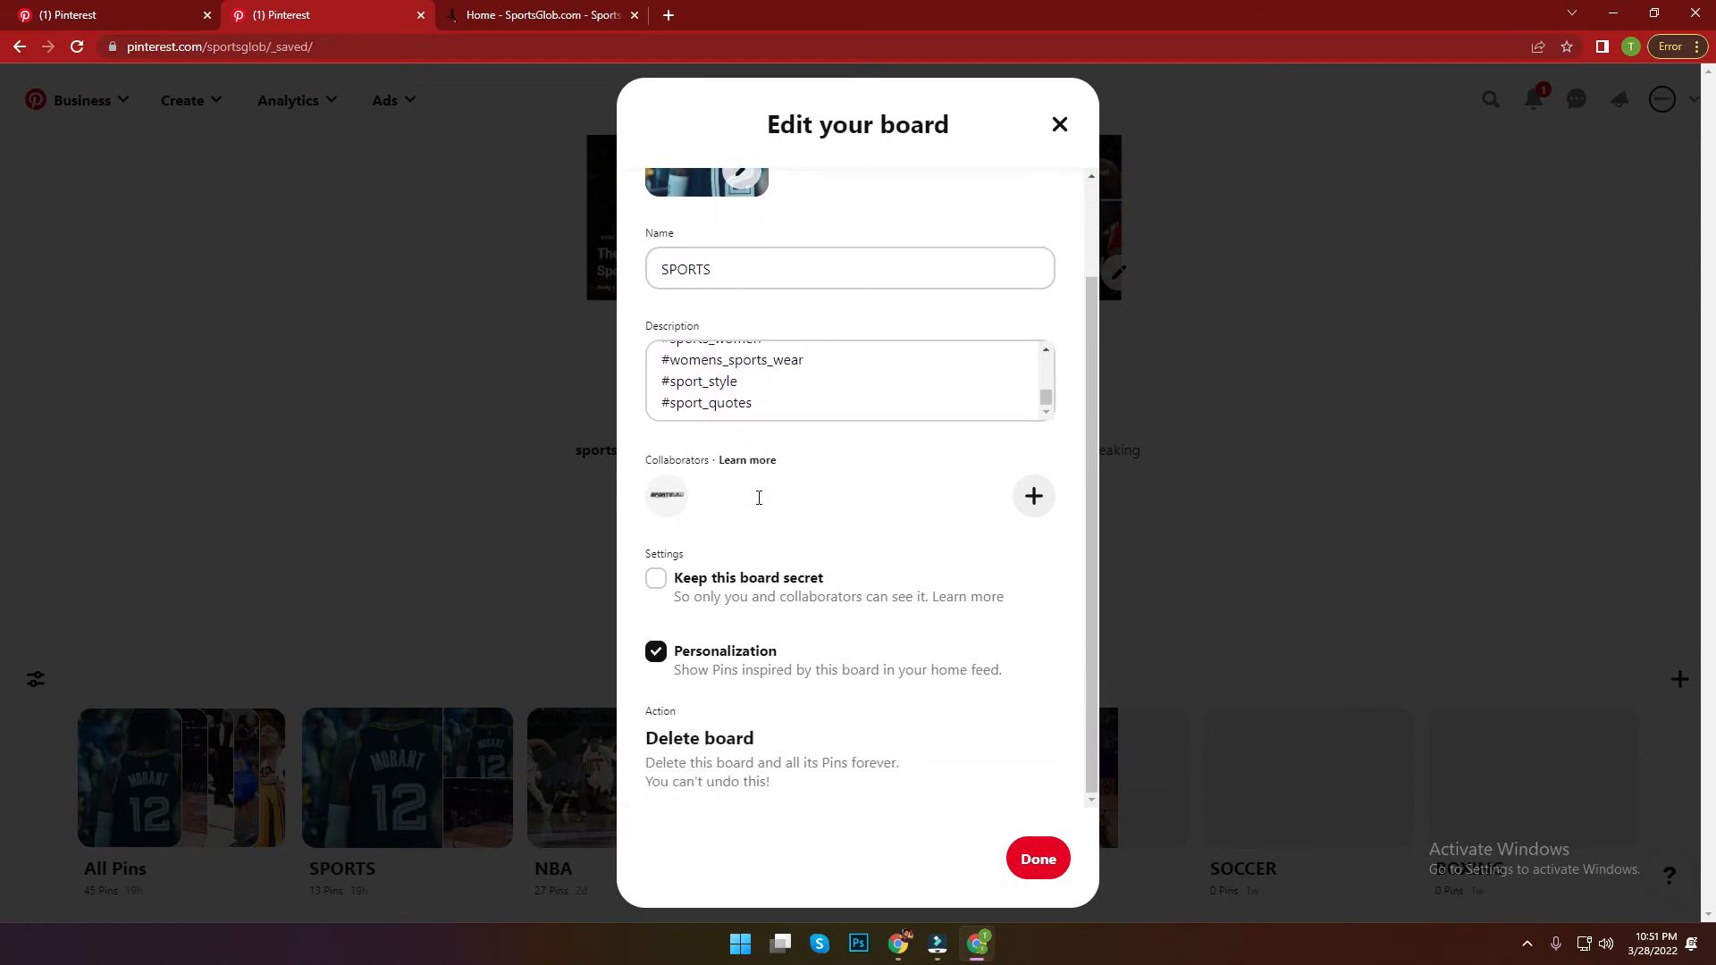
pyautogui.scroll(2, 714, 411)
pyautogui.scroll(1, 719, 412)
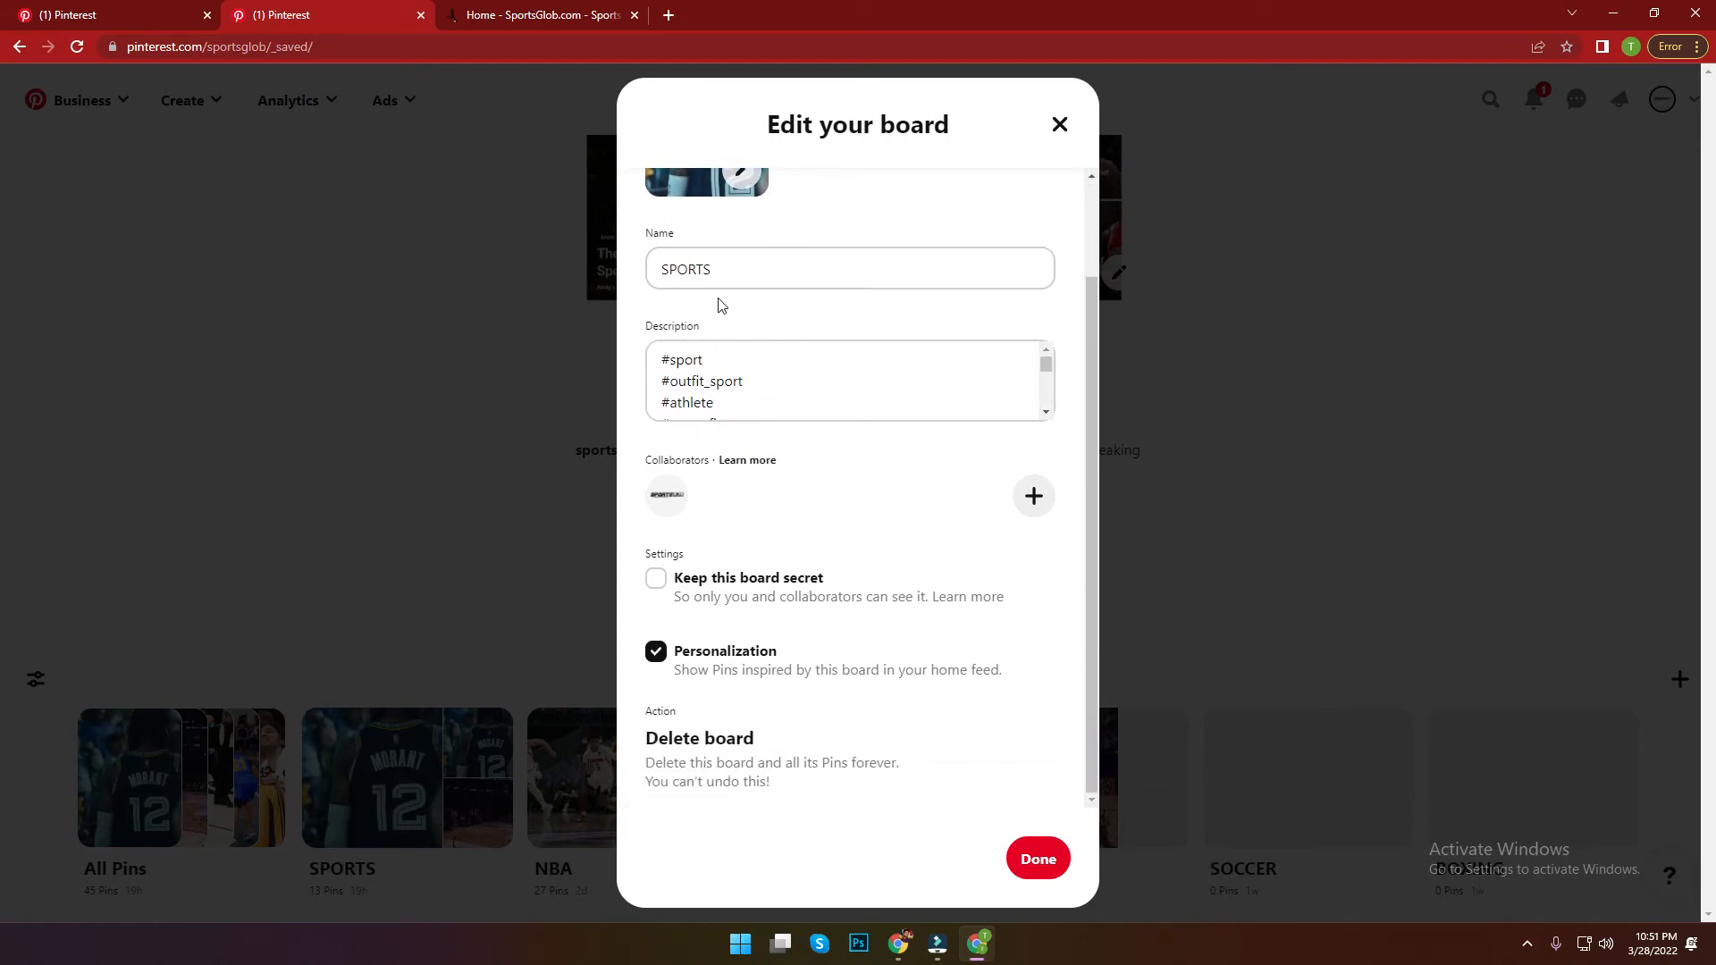
pyautogui.scroll(2, 759, 464)
# Step: Check the board's name against its description hashtags, from #sport to #sport_quotes, and close the editor without saving
pyautogui.doubleClick(724, 382)
pyautogui.doubleClick(701, 386)
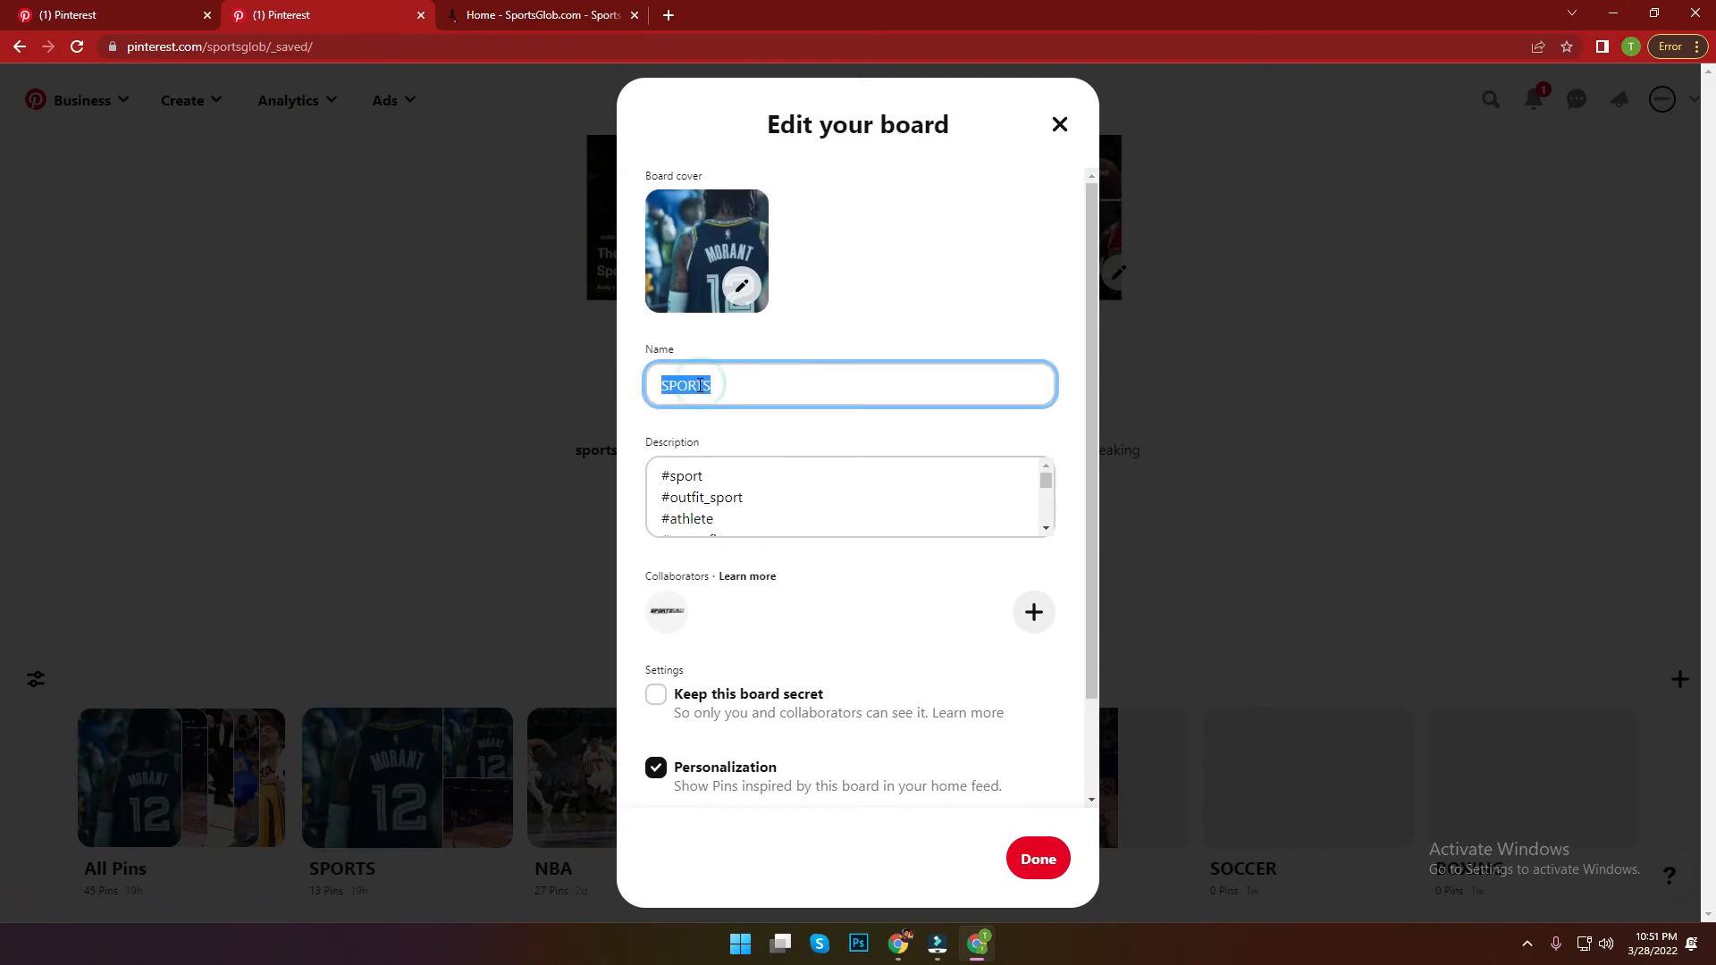
pyautogui.click(700, 386)
pyautogui.moveTo(668, 471); pyautogui.dragTo(764, 527)
pyautogui.click(761, 514)
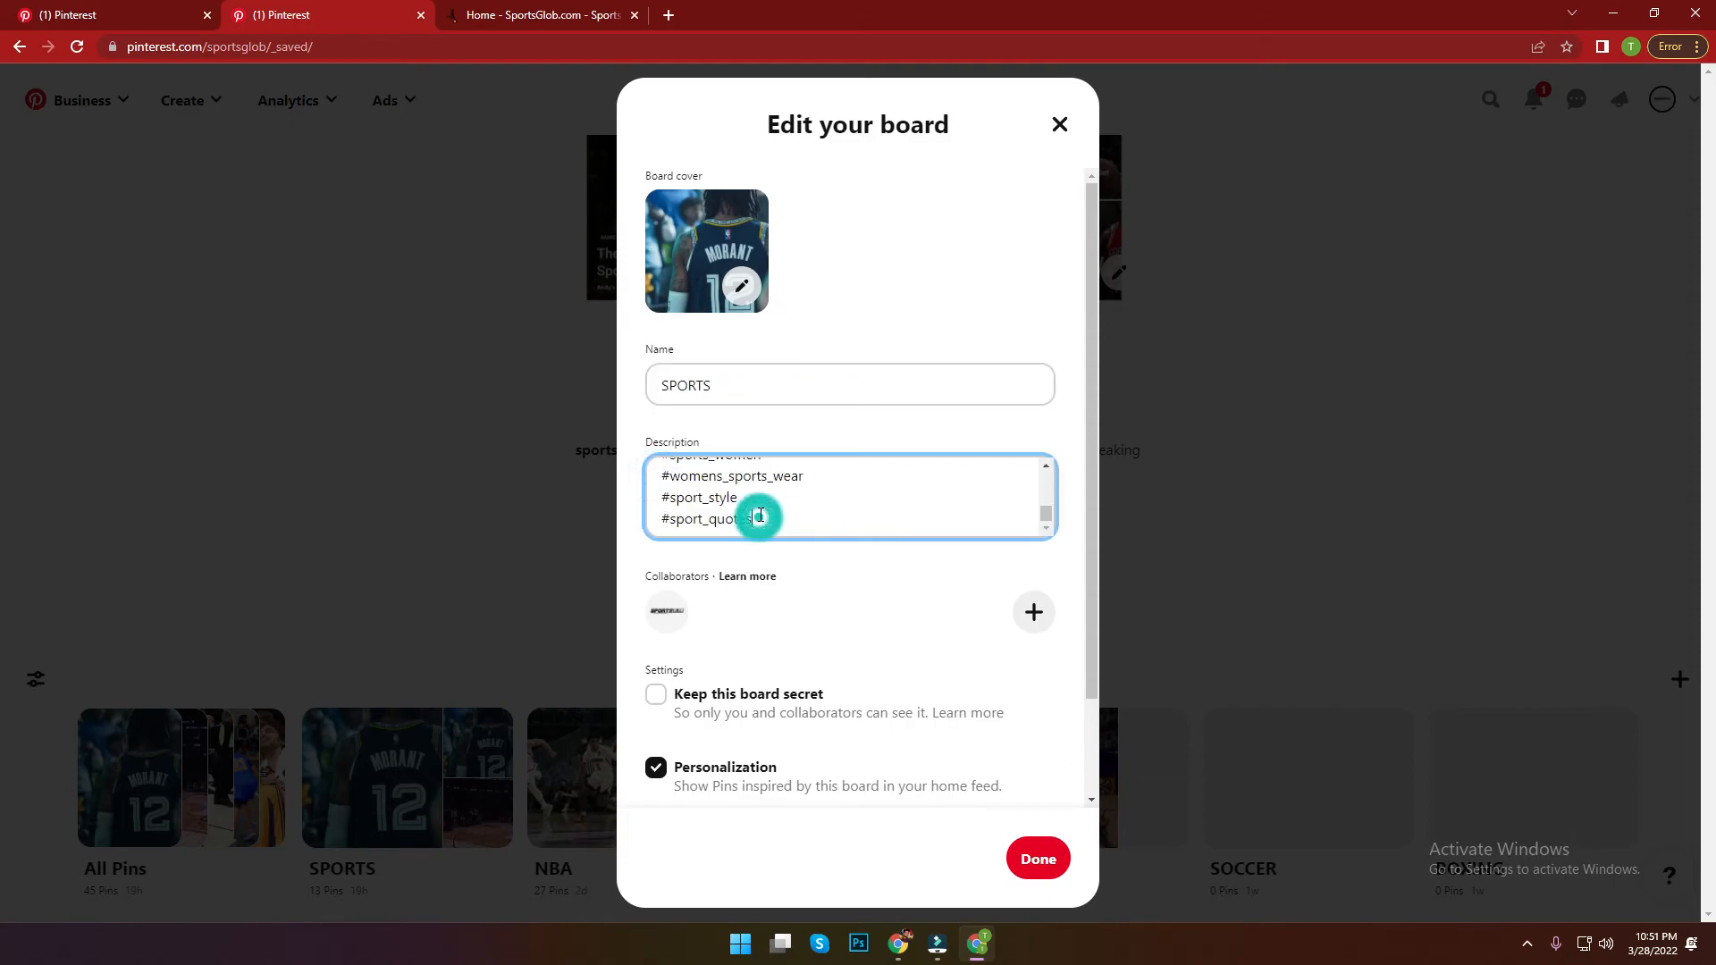
pyautogui.scroll(5, 761, 514)
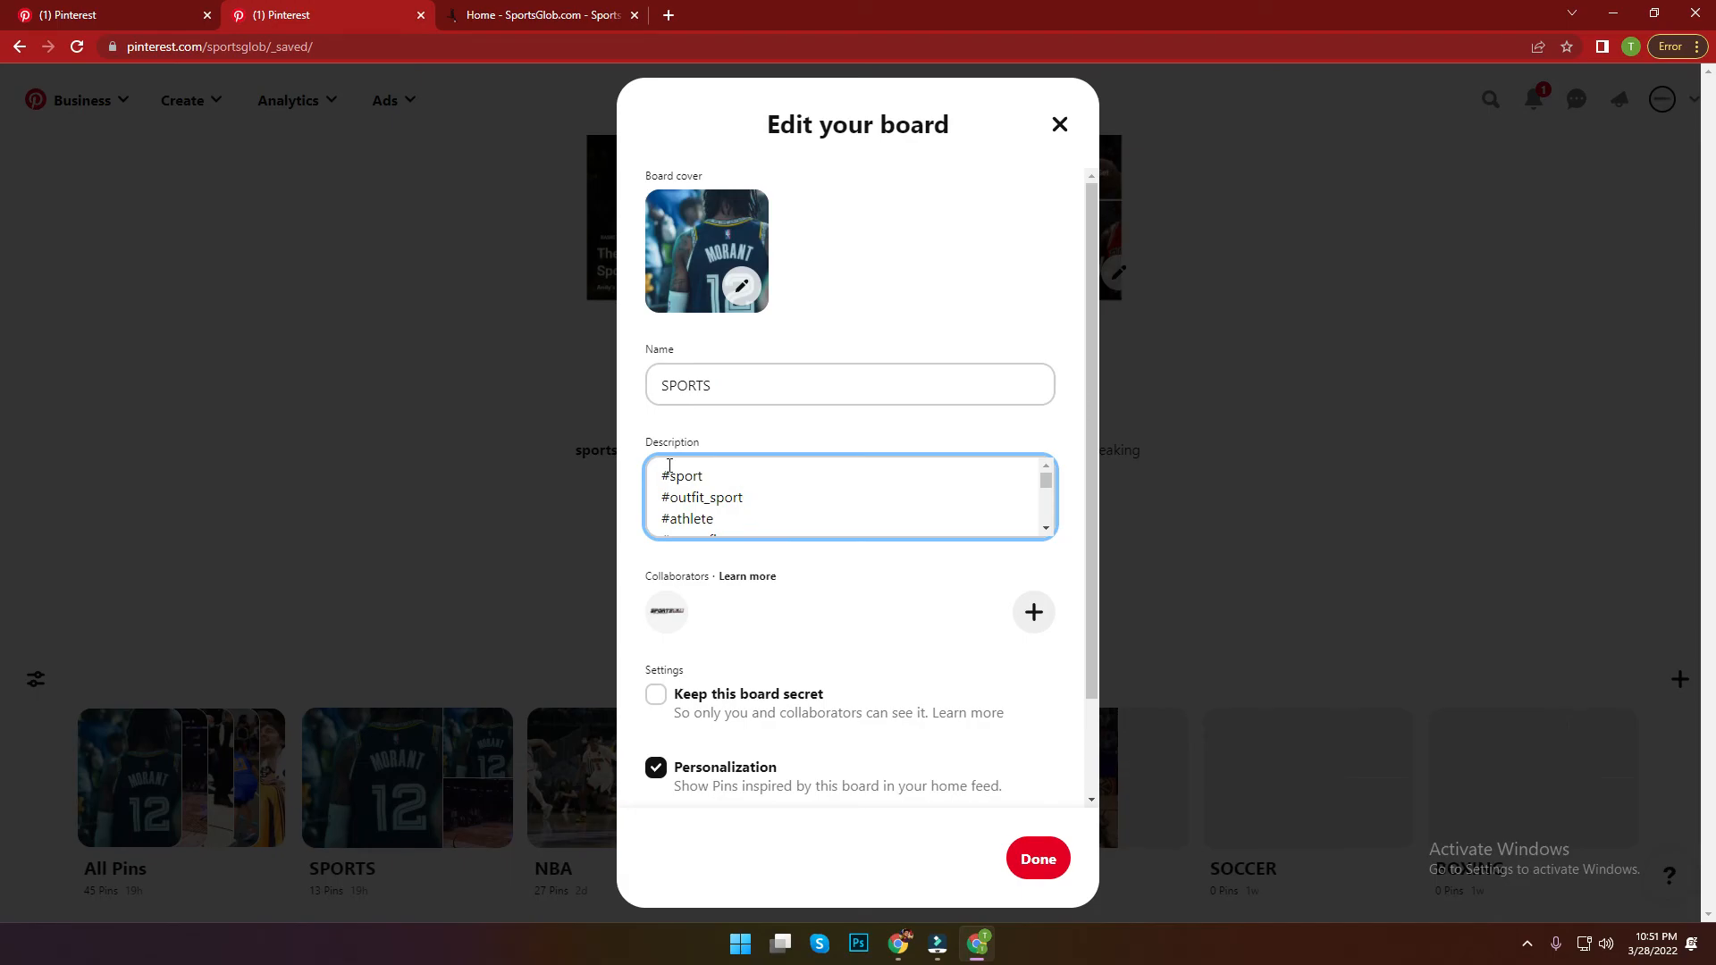
pyautogui.moveTo(665, 467); pyautogui.dragTo(720, 574)
pyautogui.click(777, 512)
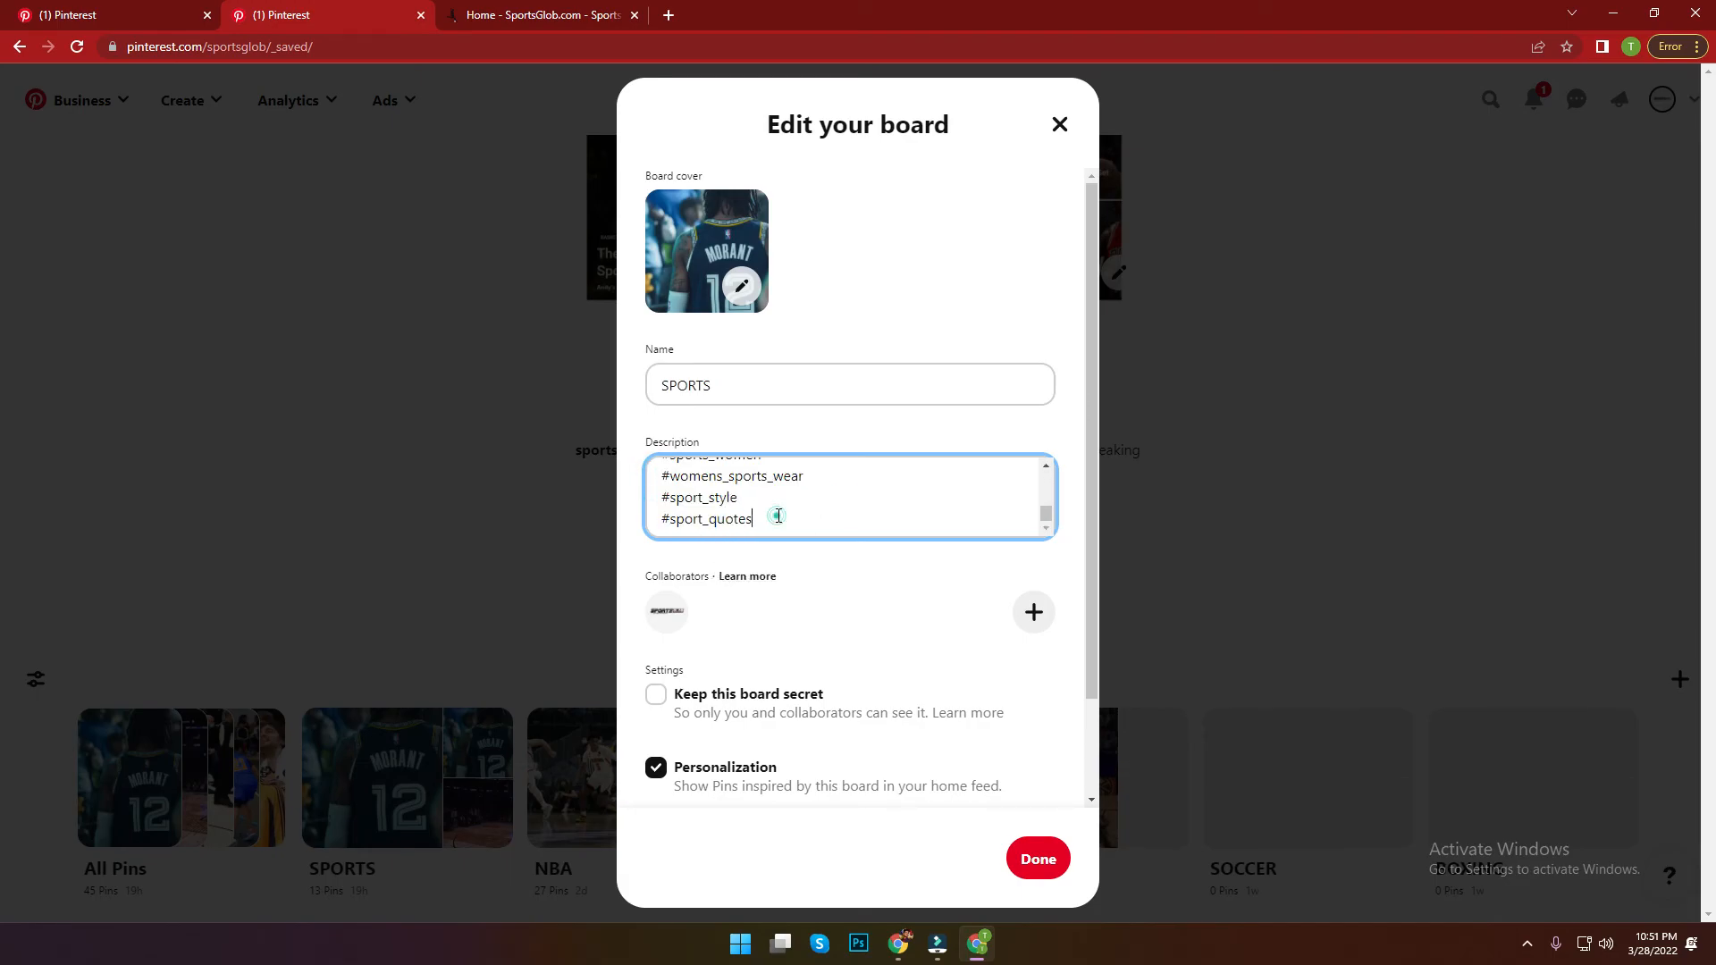
pyautogui.click(1059, 126)
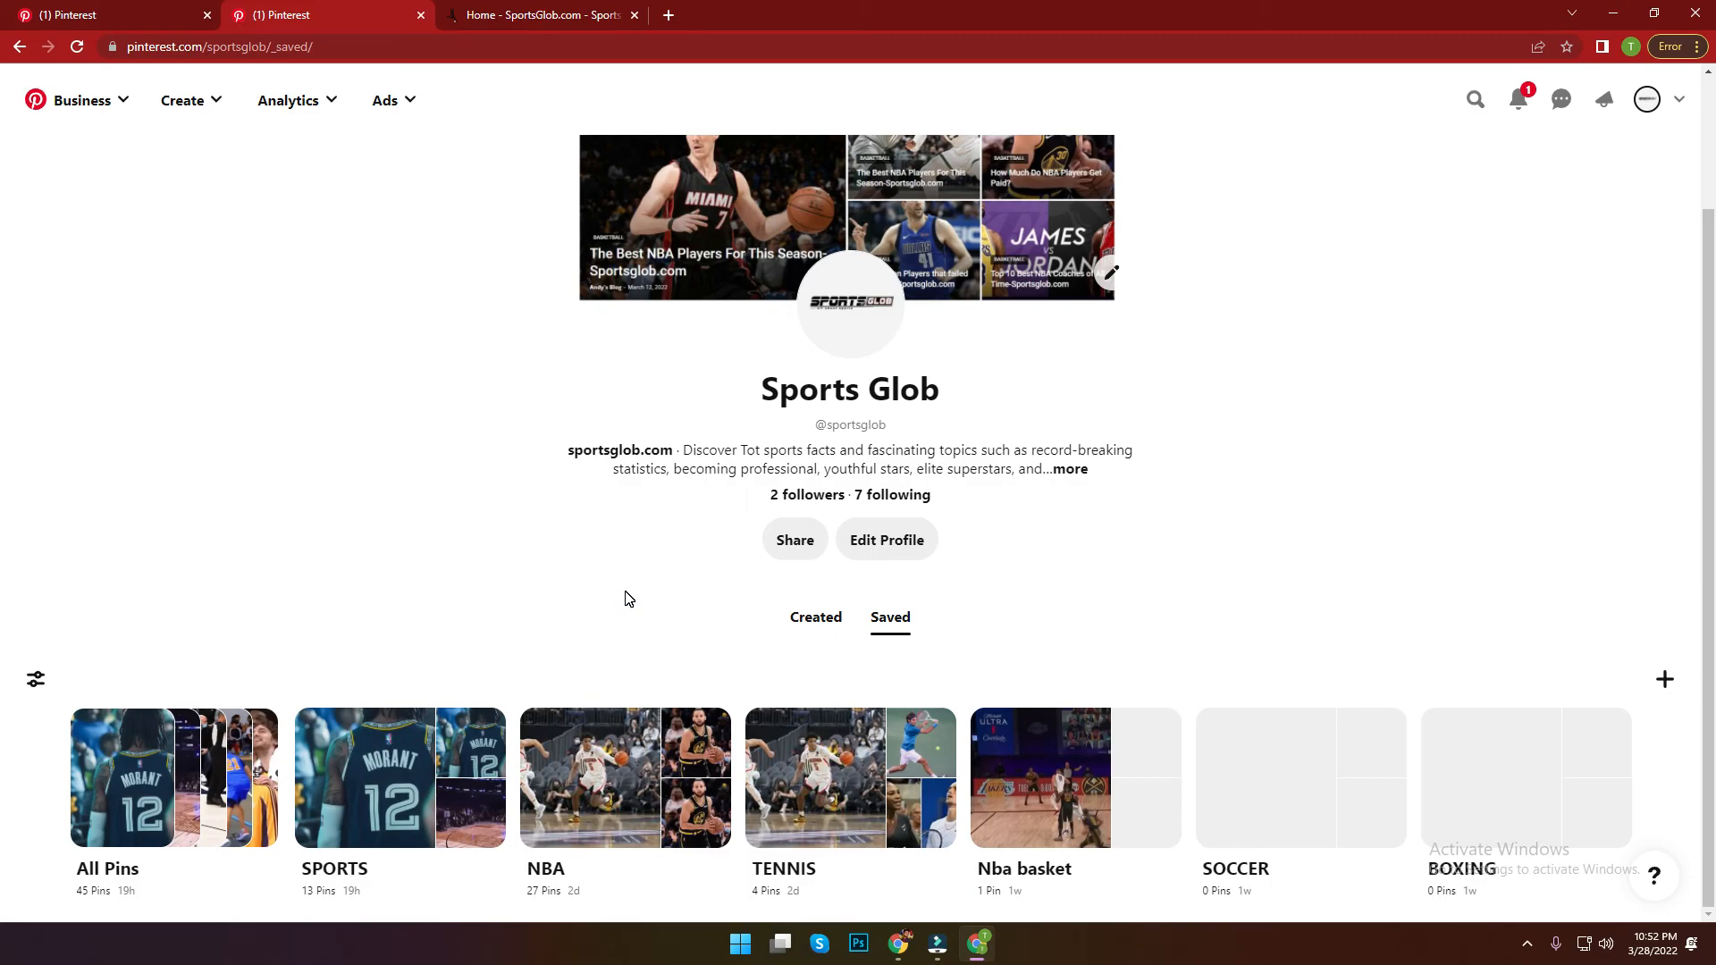
# Step: Open the Analytics overview, examine the Top Boards and Top Pins sections, and dismiss the real-time analytics announcement
pyautogui.click(285, 101)
pyautogui.click(282, 163)
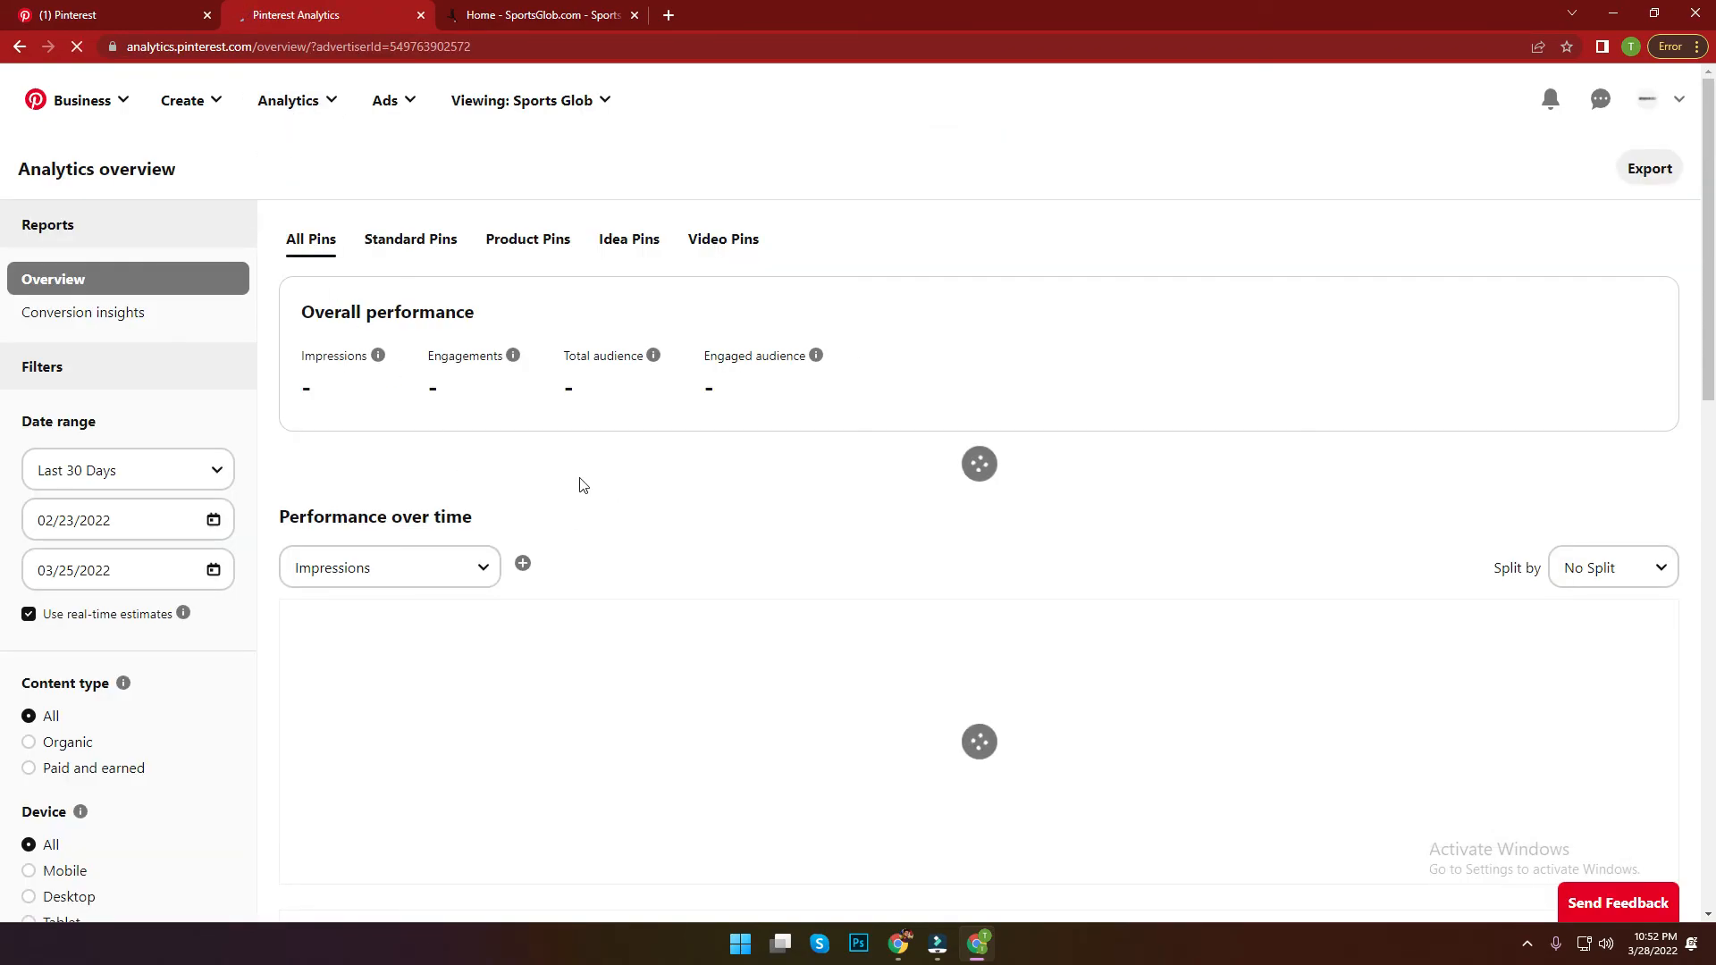
pyautogui.scroll(-5, 598, 494)
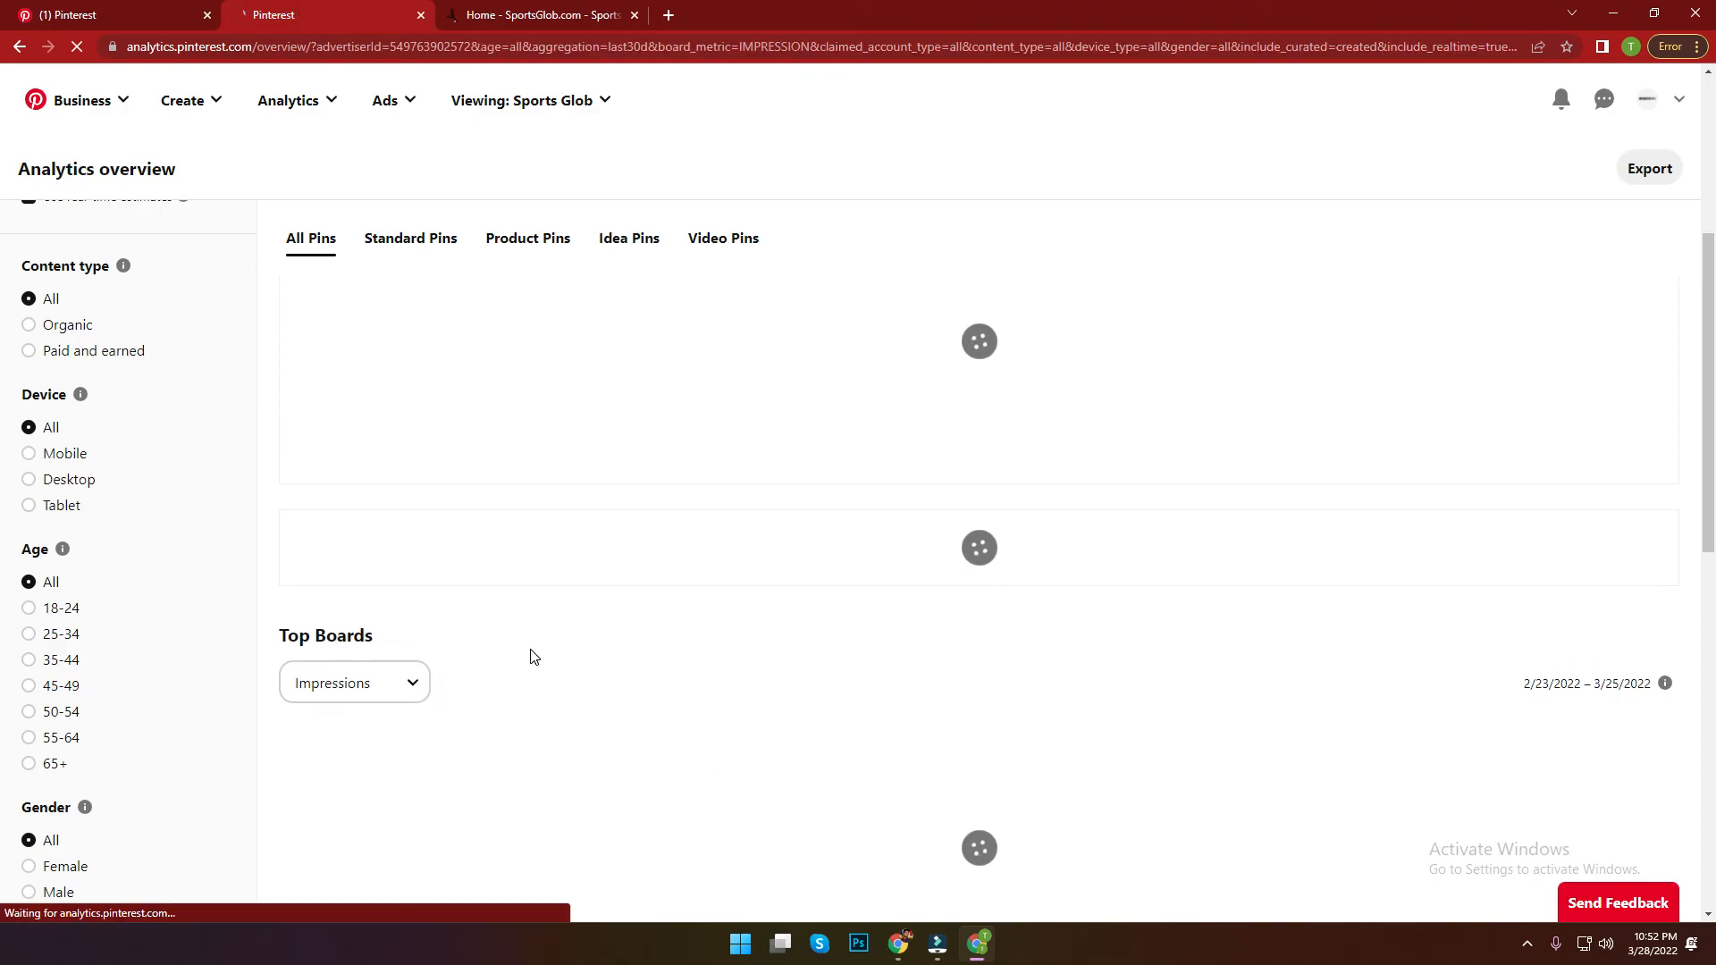
pyautogui.scroll(-2, 873, 655)
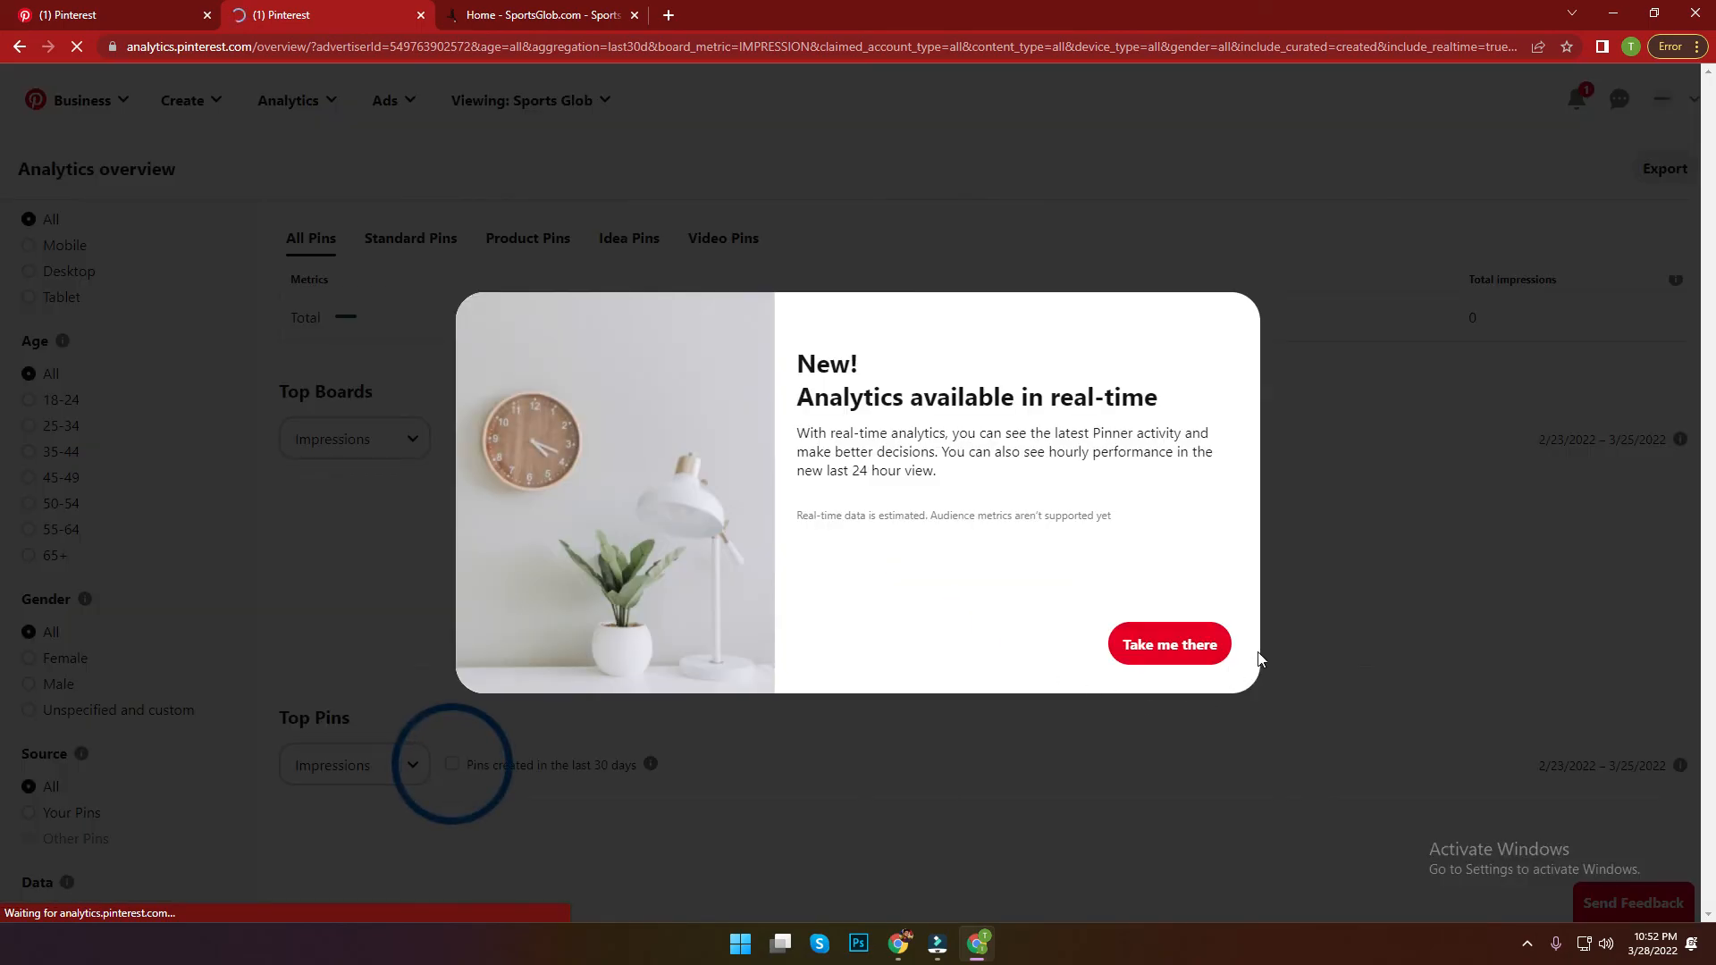
pyautogui.click(1353, 592)
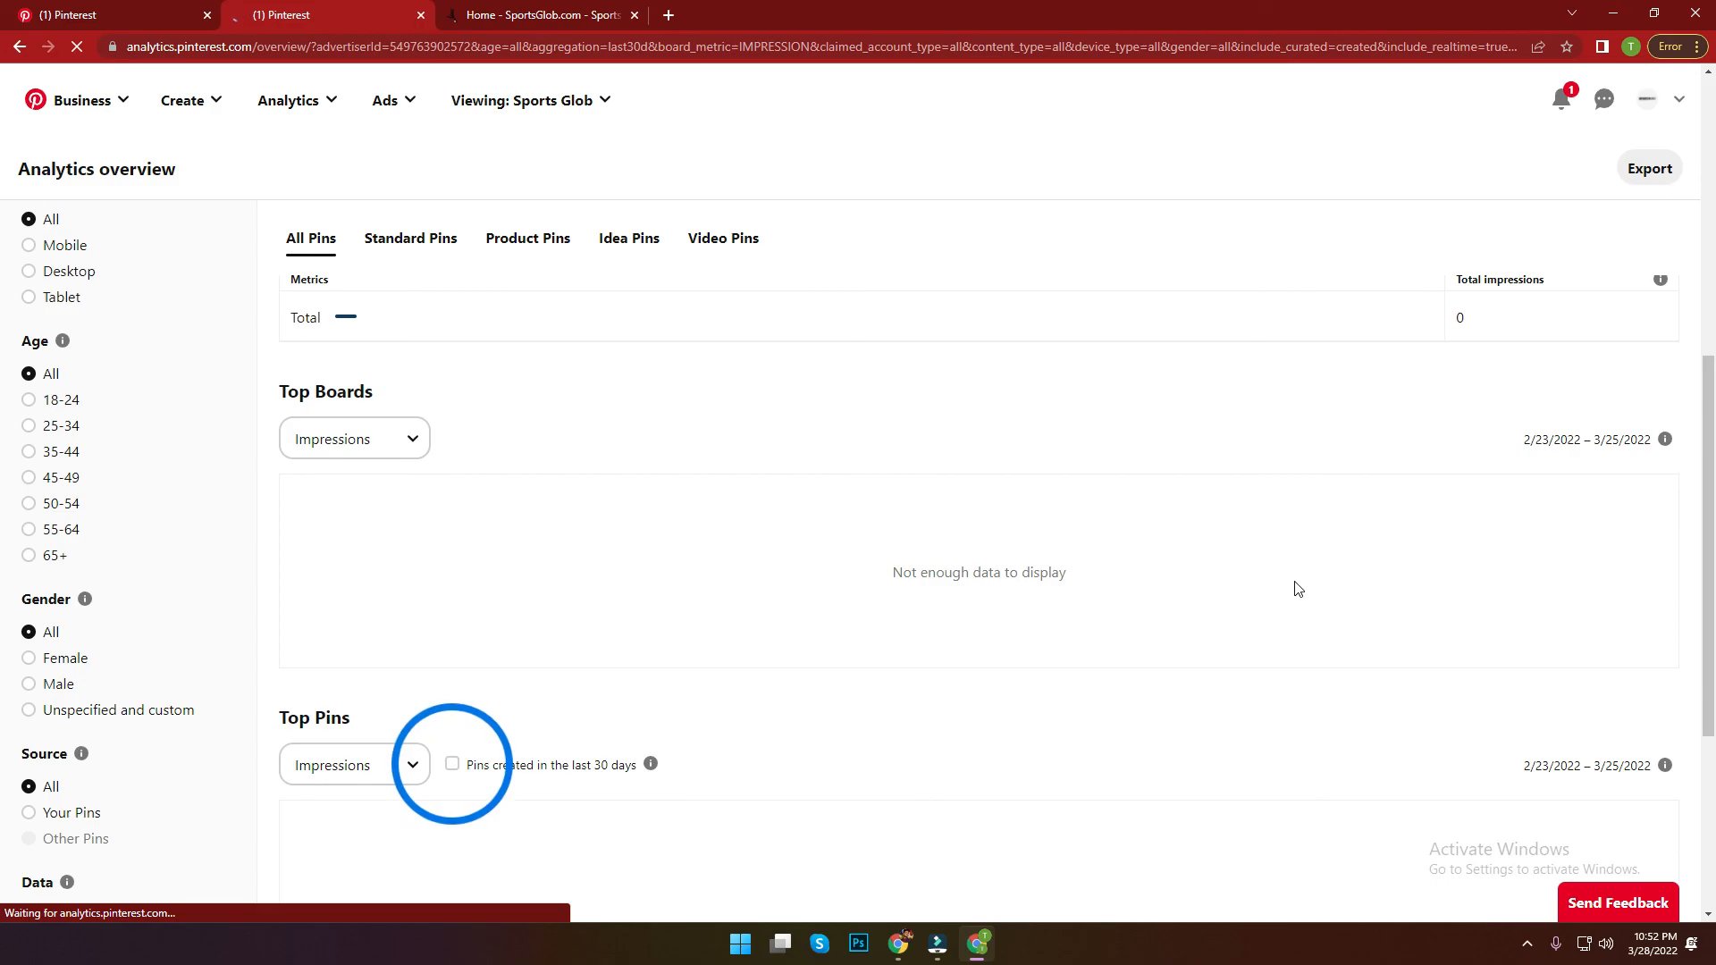